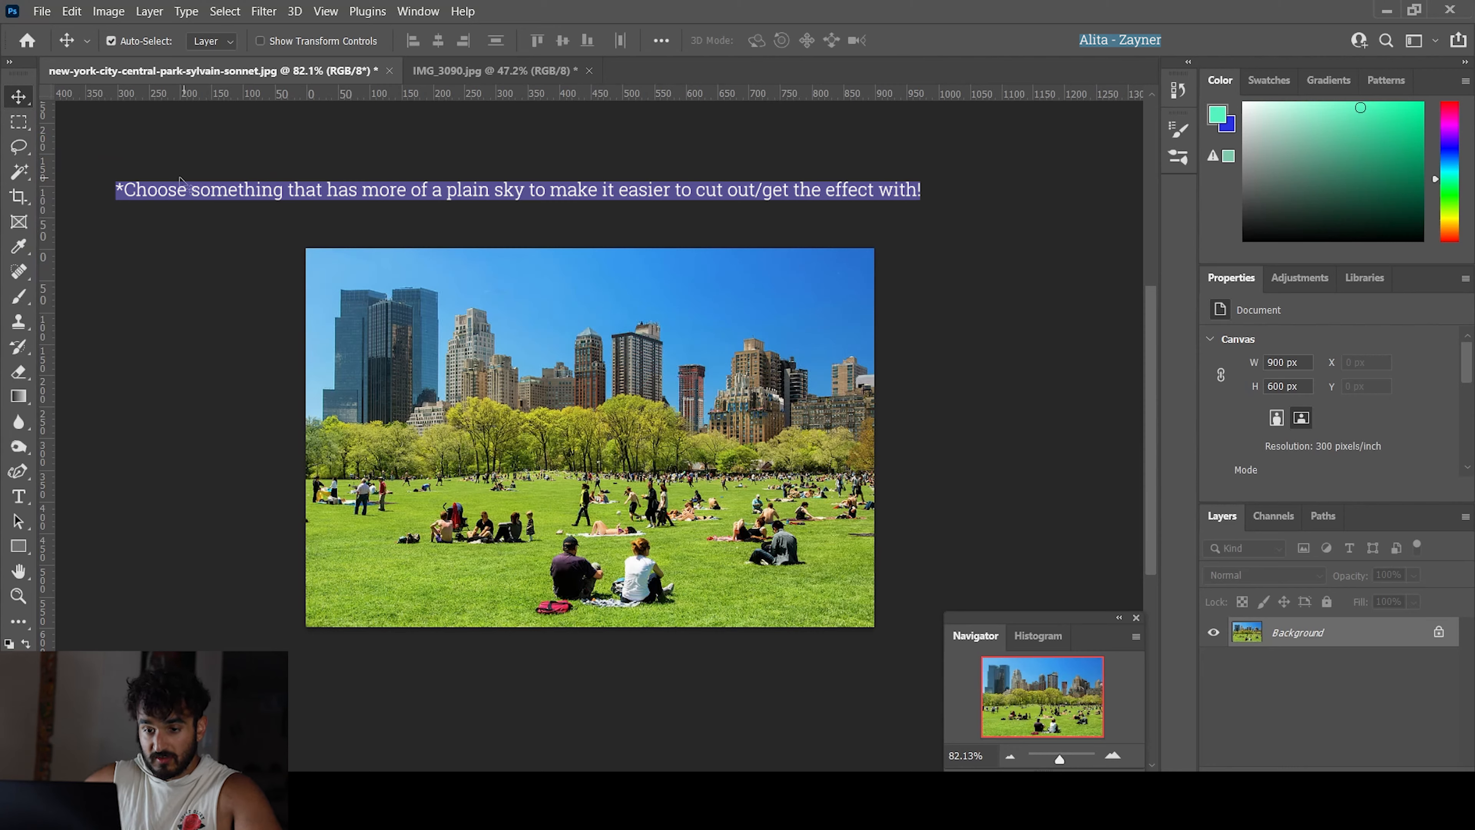
Unlock the Background layer of the park photo and resize the image to 2000 × 2000 pixels.
left_click(18, 121)
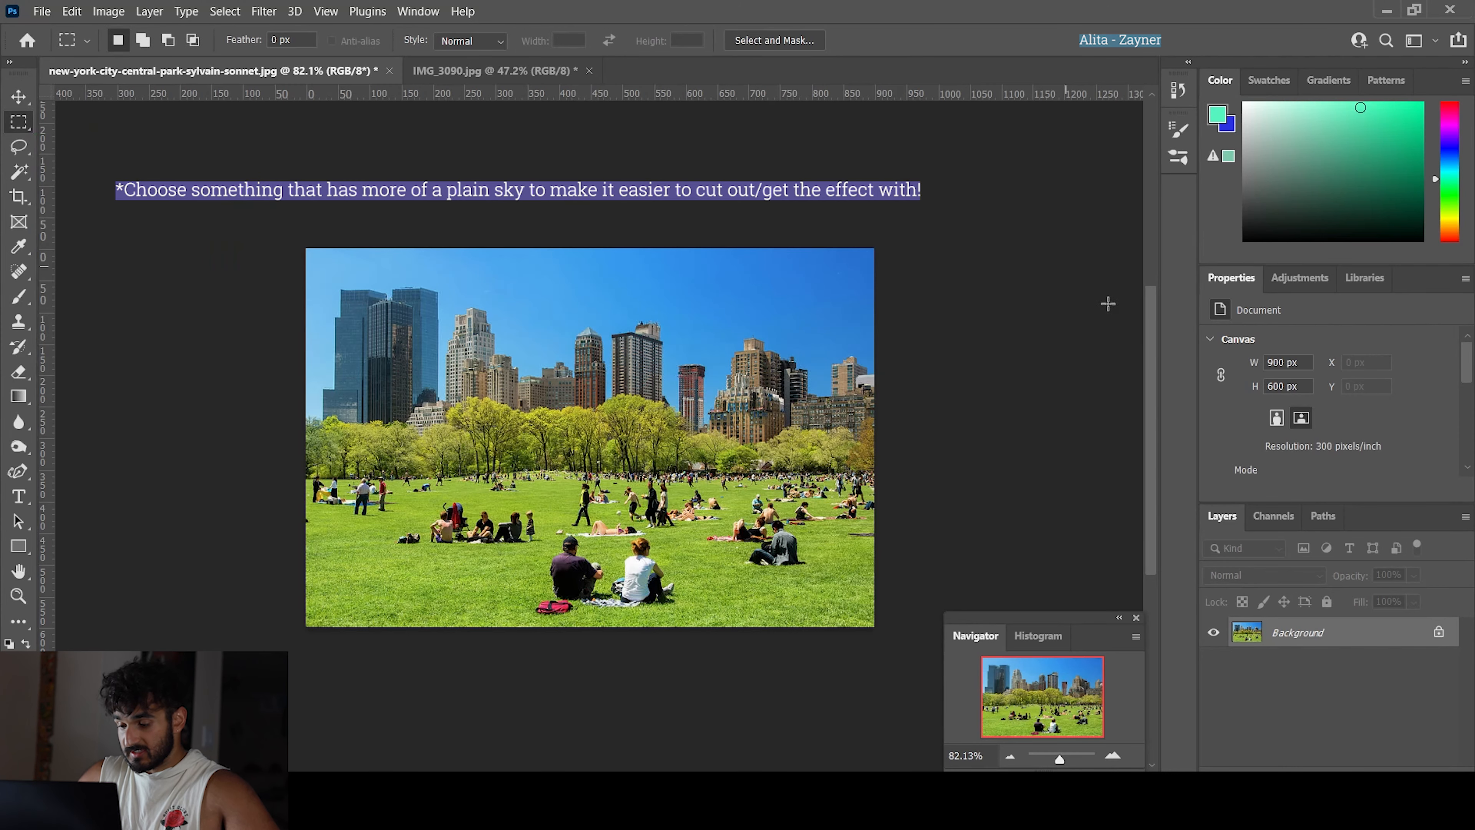
left_click(1439, 634)
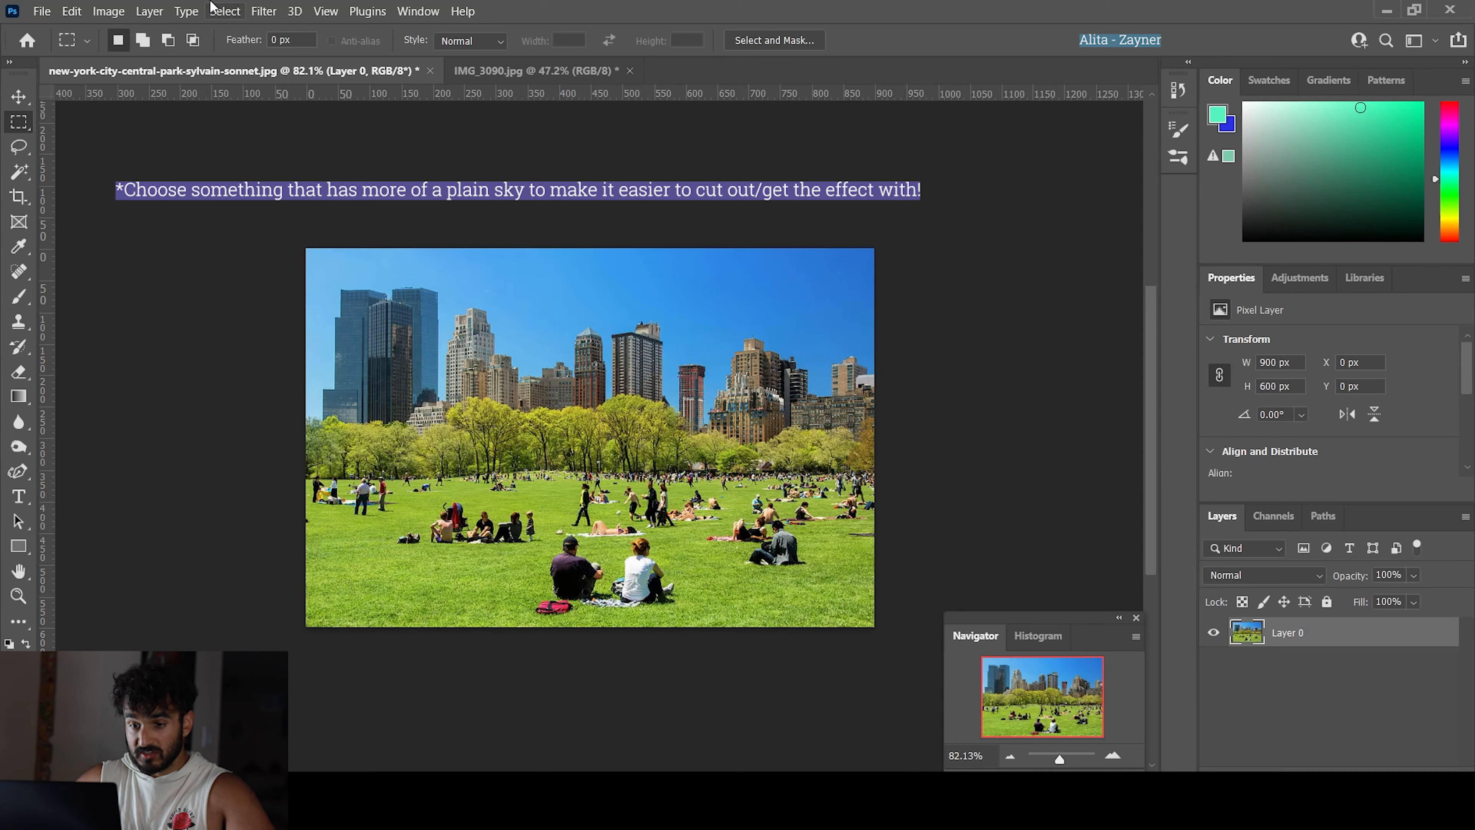
left_click(109, 11)
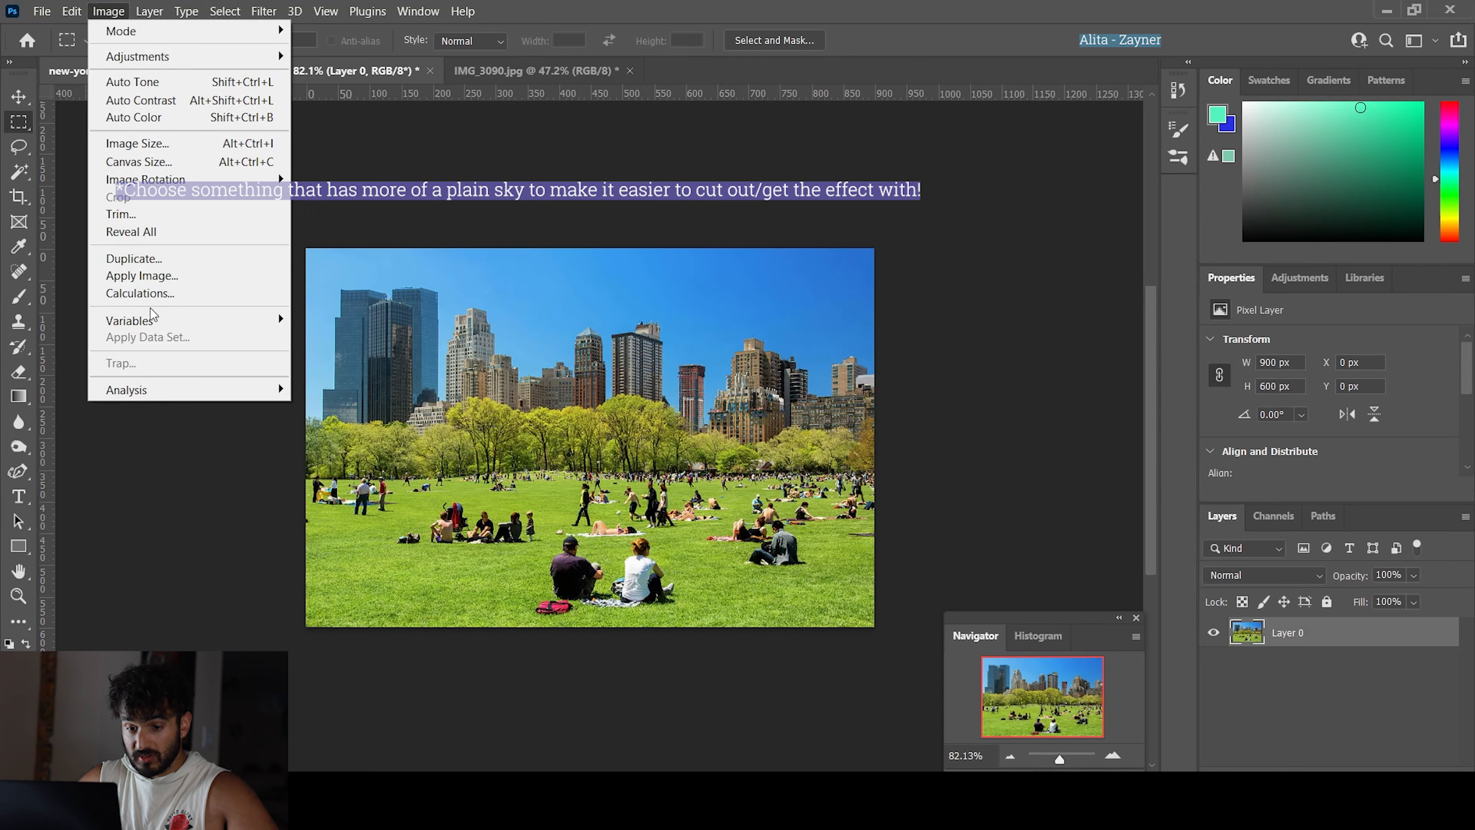
left_click(139, 149)
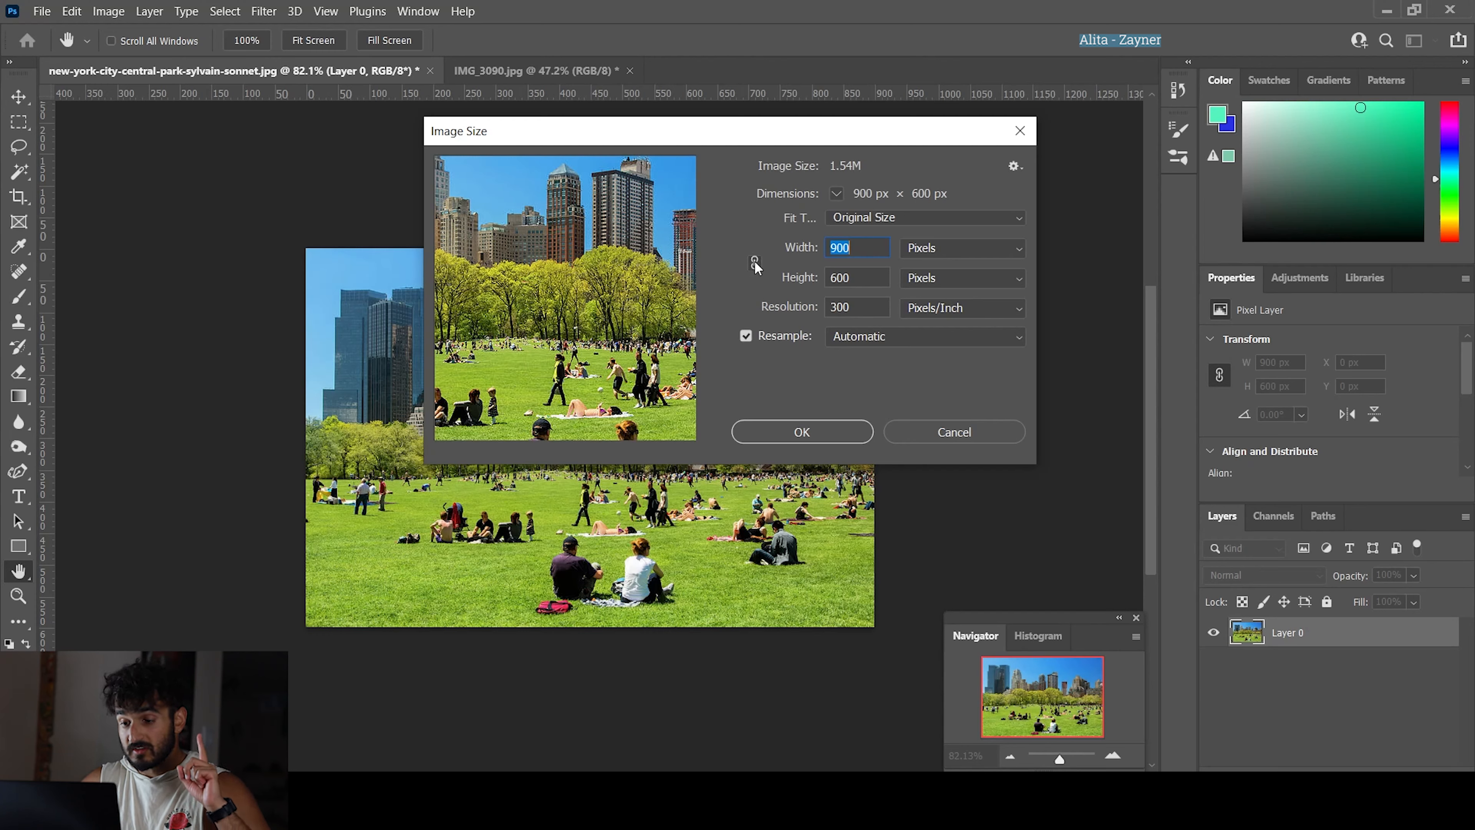
type("2000")
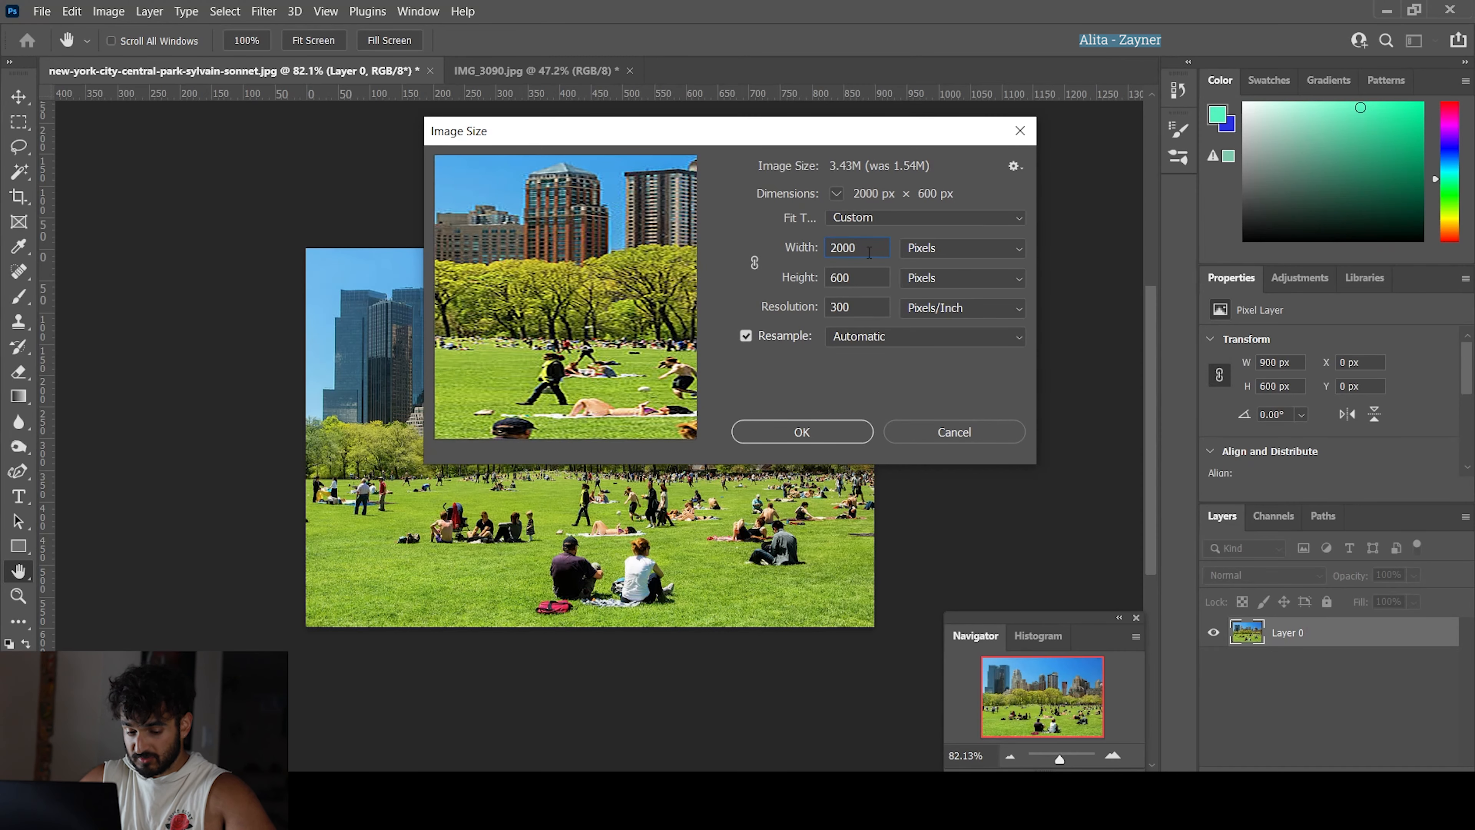
type("2000")
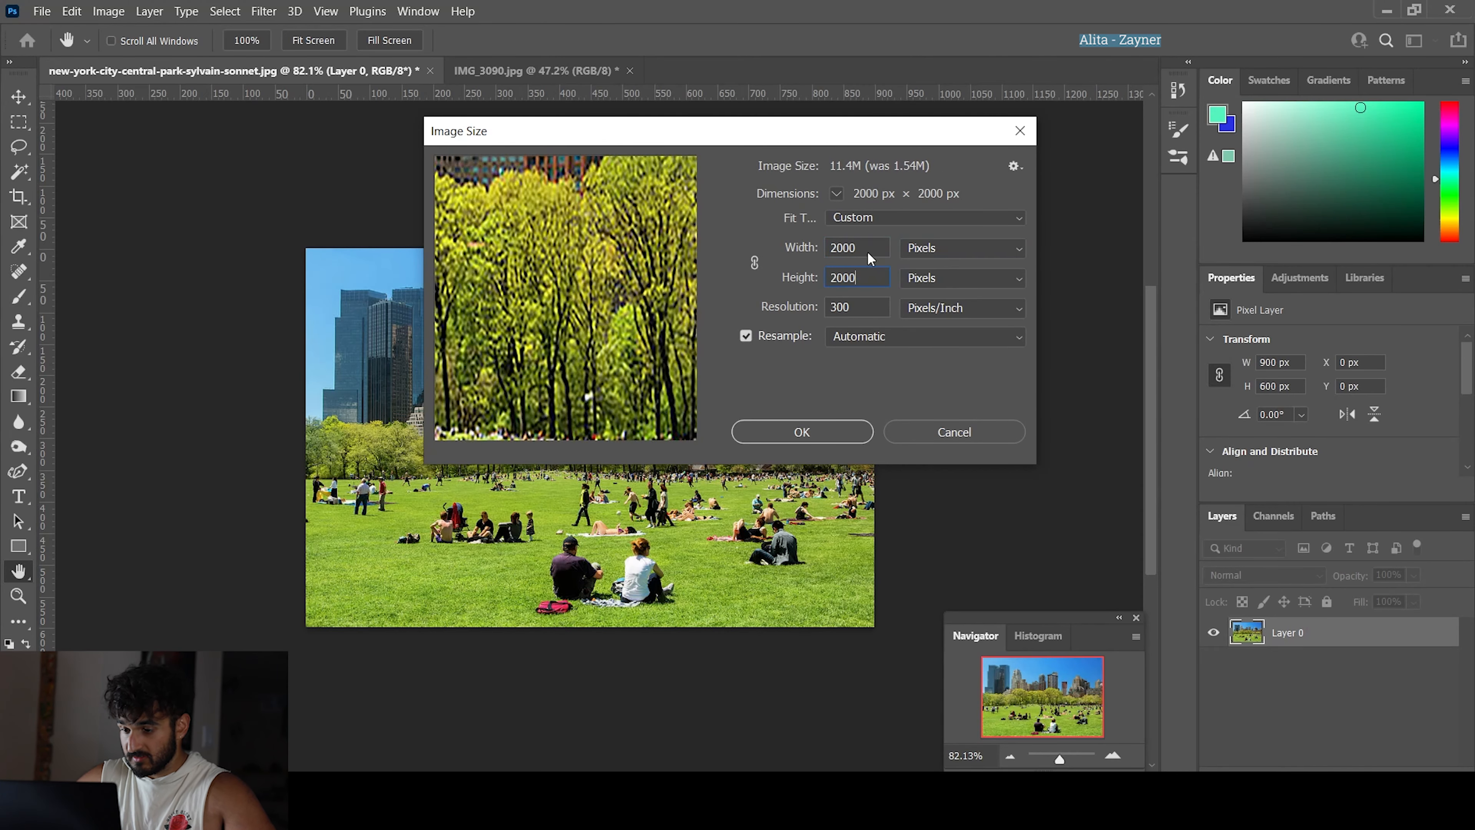
left_click(828, 436)
key("m")
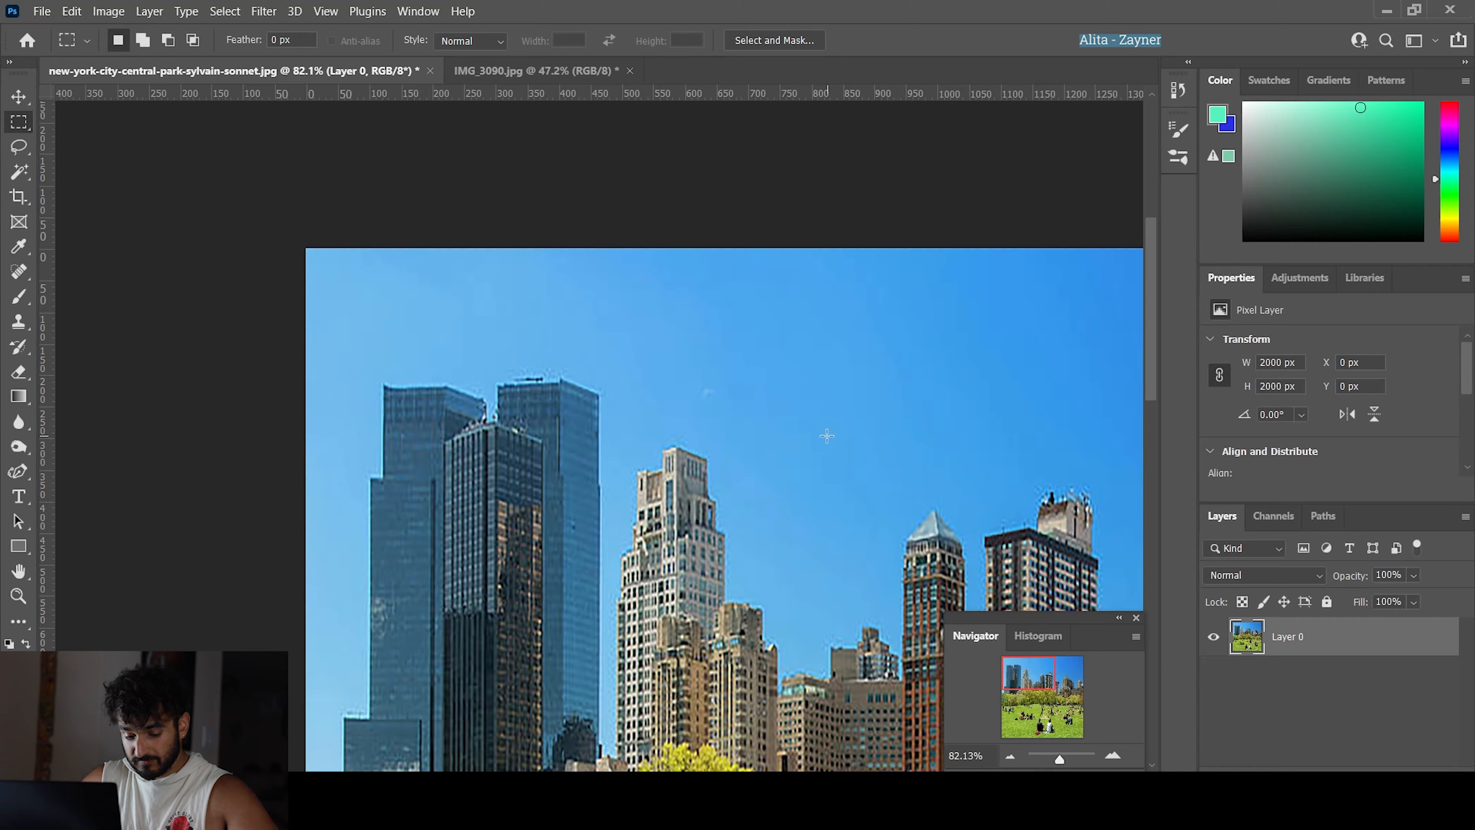
Rotate the stretched park photo layer by 180° so the skyline is upside down.
scroll(827, 436, "down", 5)
scroll(735, 521, "right", 4)
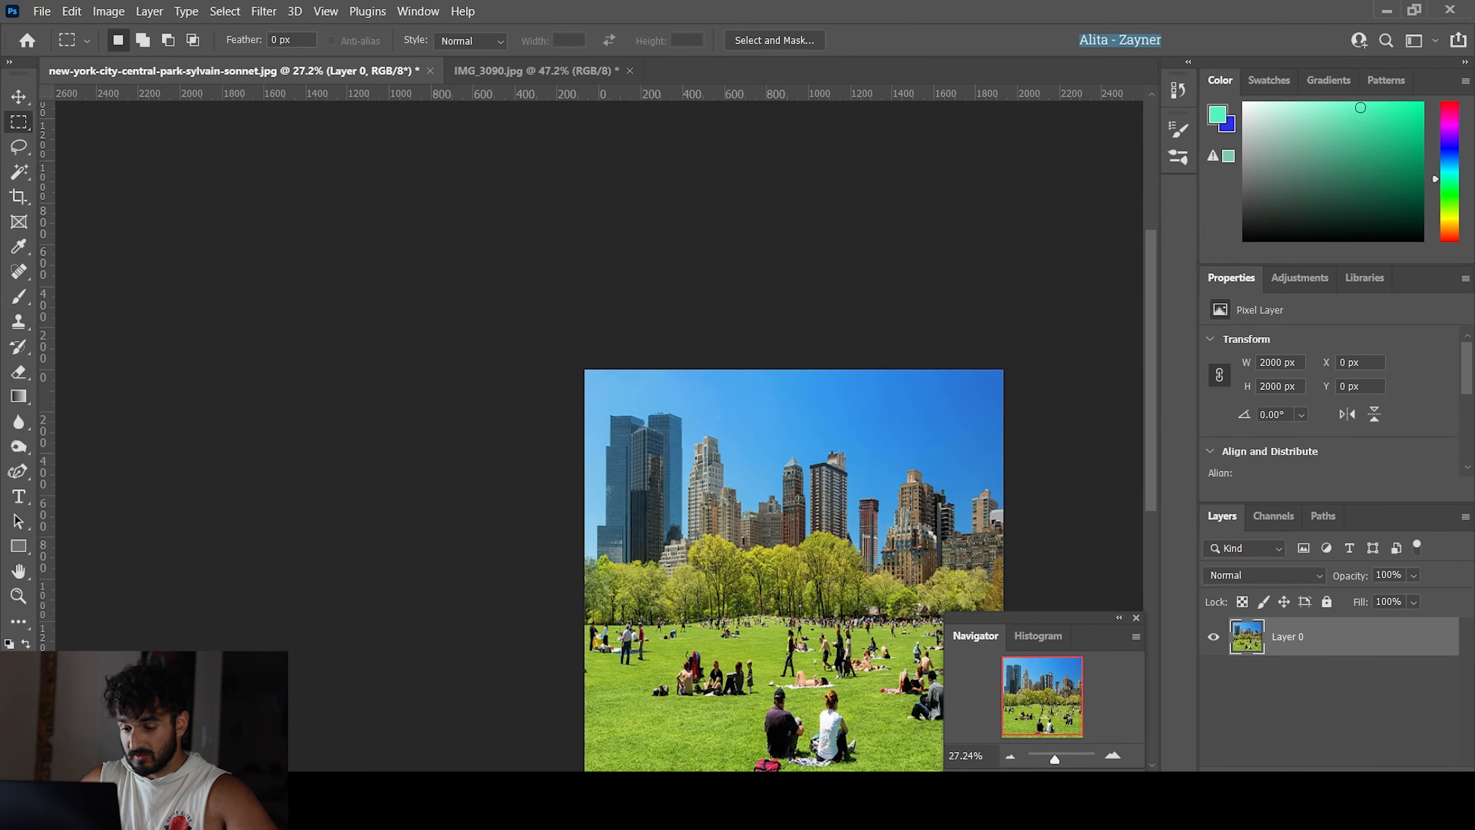
scroll(736, 521, "down", 3)
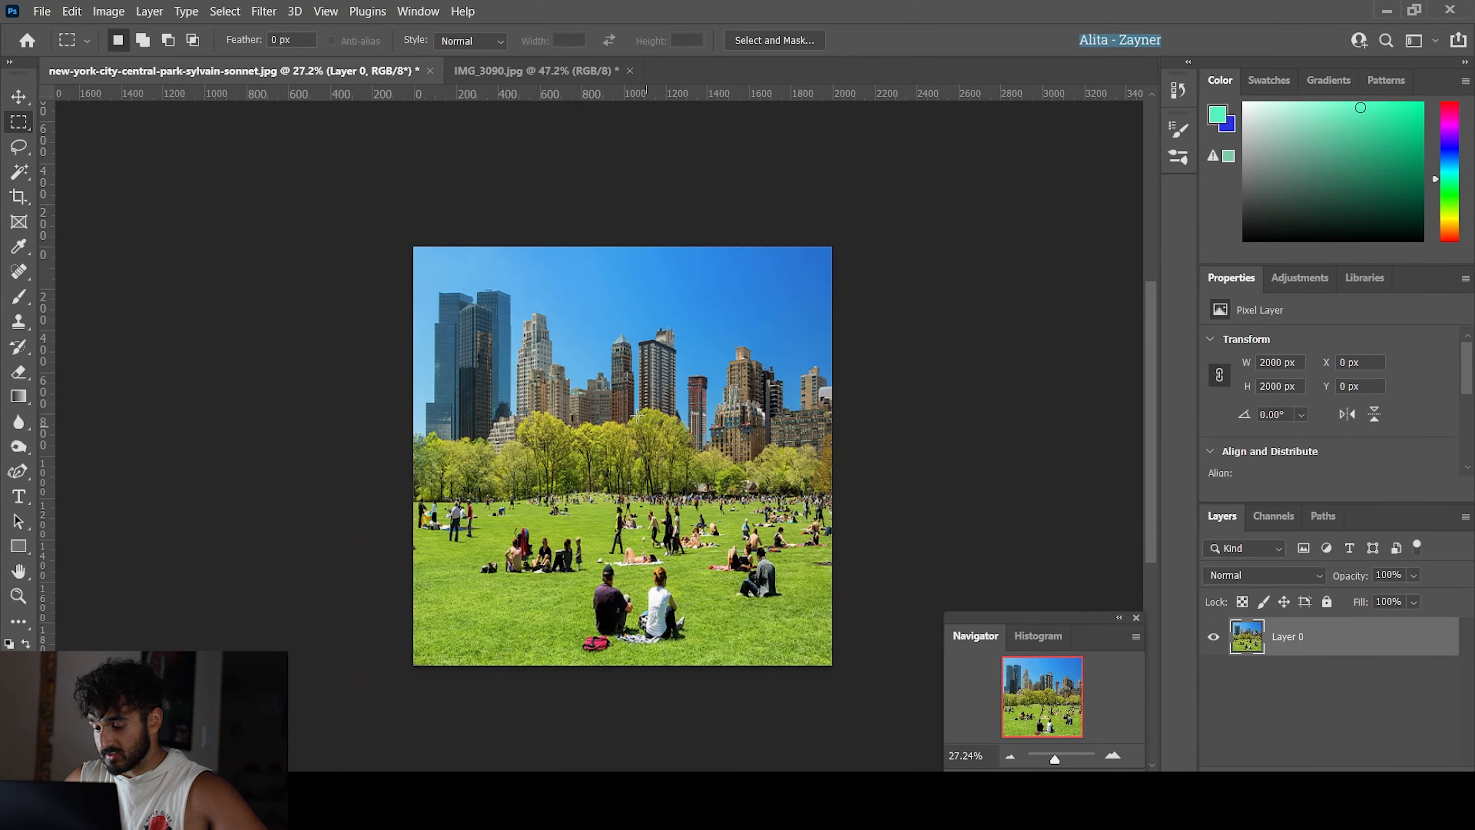
left_click(108, 11)
left_click(108, 11)
left_click(72, 11)
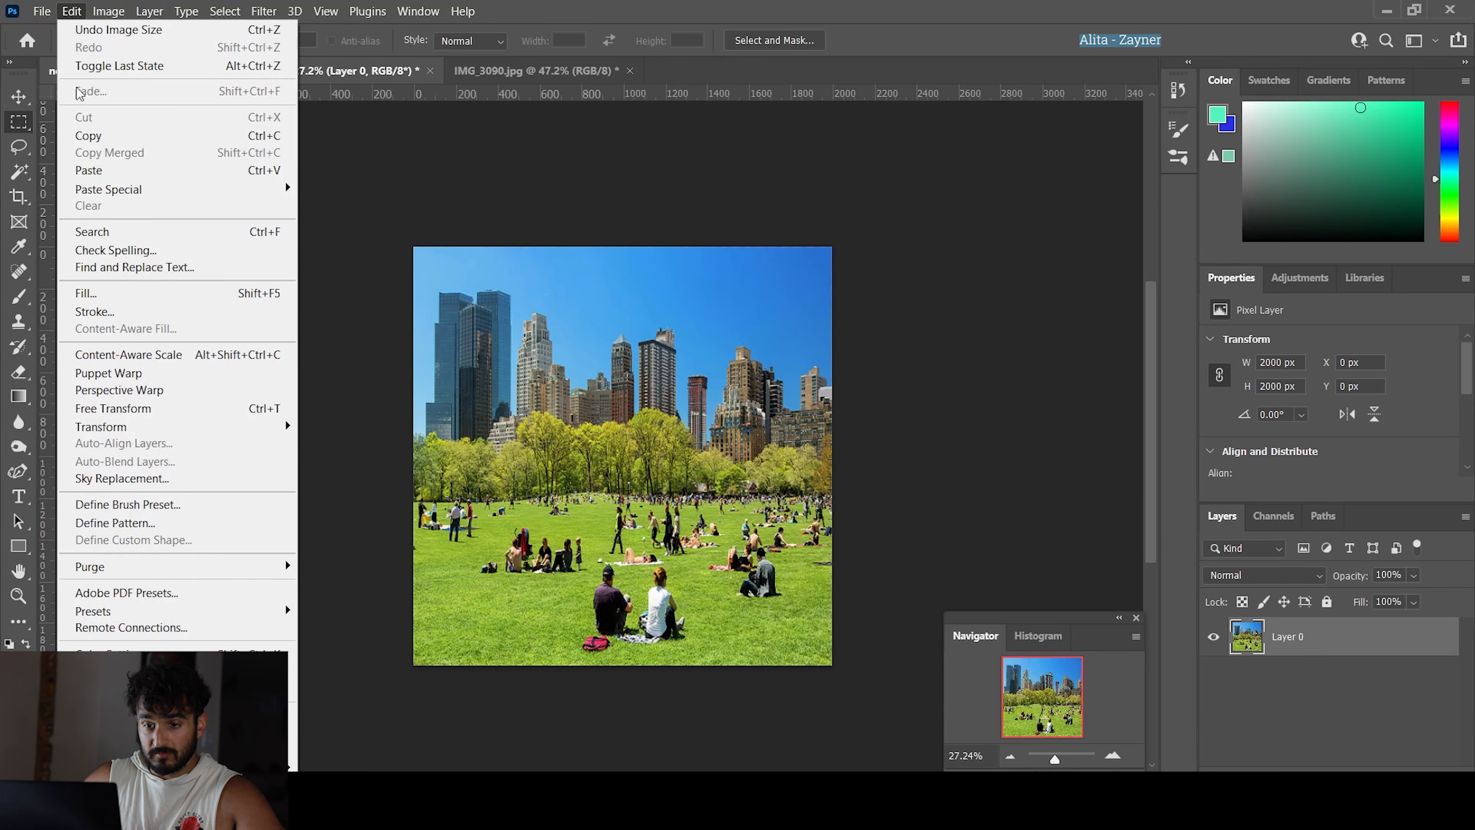
mouse_move(110, 433)
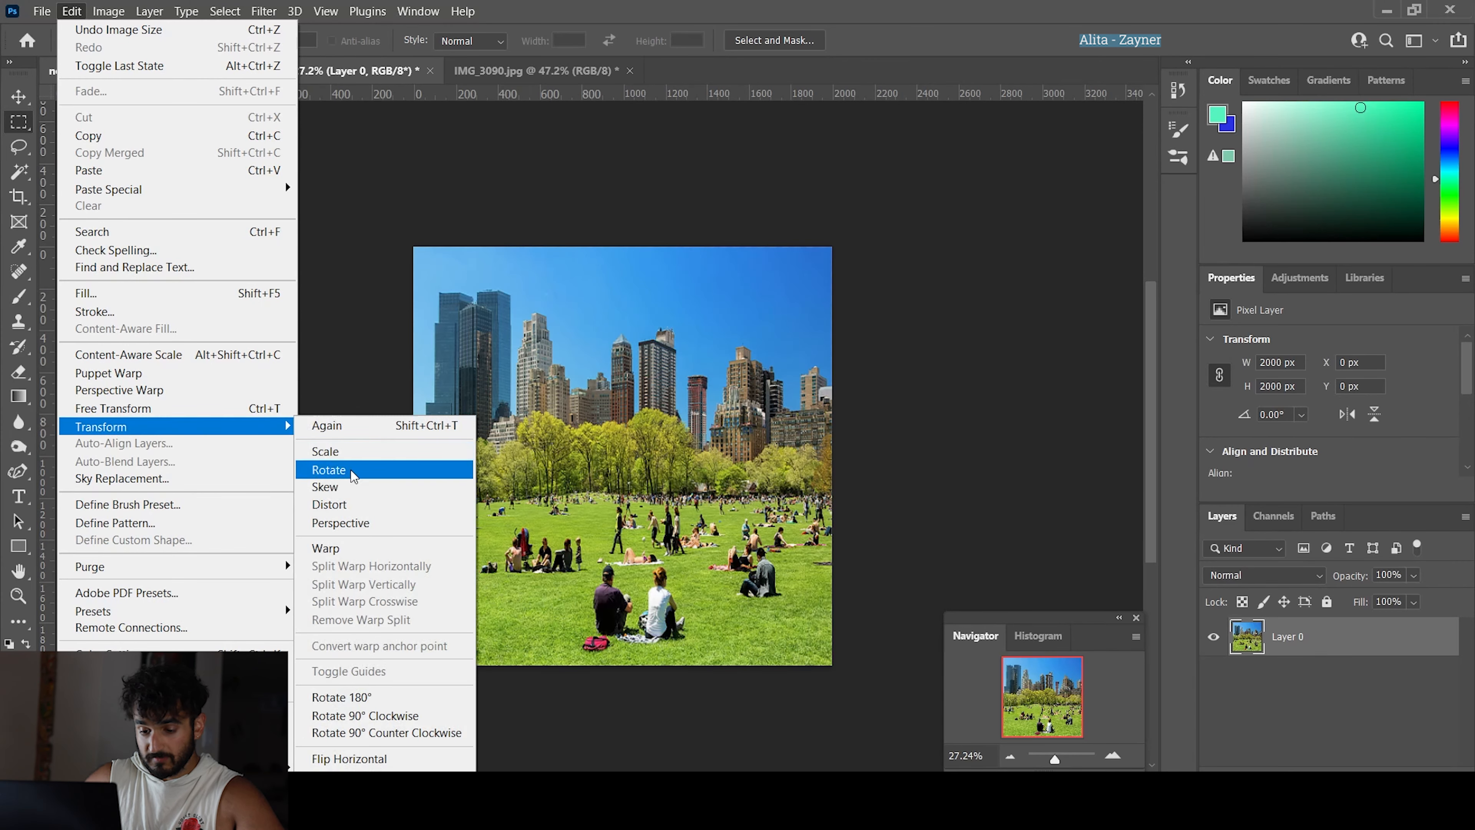
left_click(348, 697)
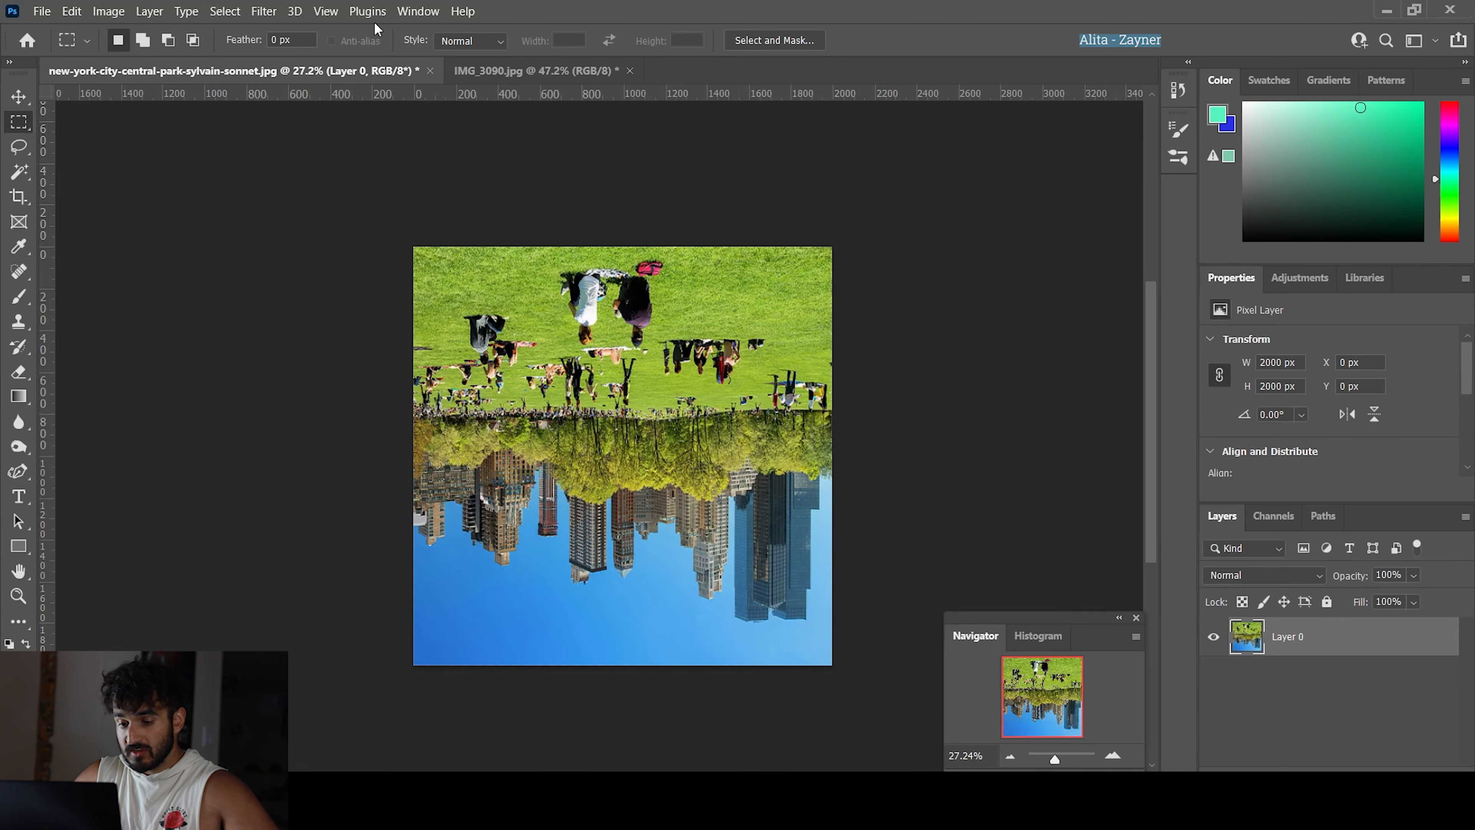
Apply the Polar Coordinates distortion to the park layer with the Rectangular to Polar option.
left_click(264, 12)
mouse_move(356, 276)
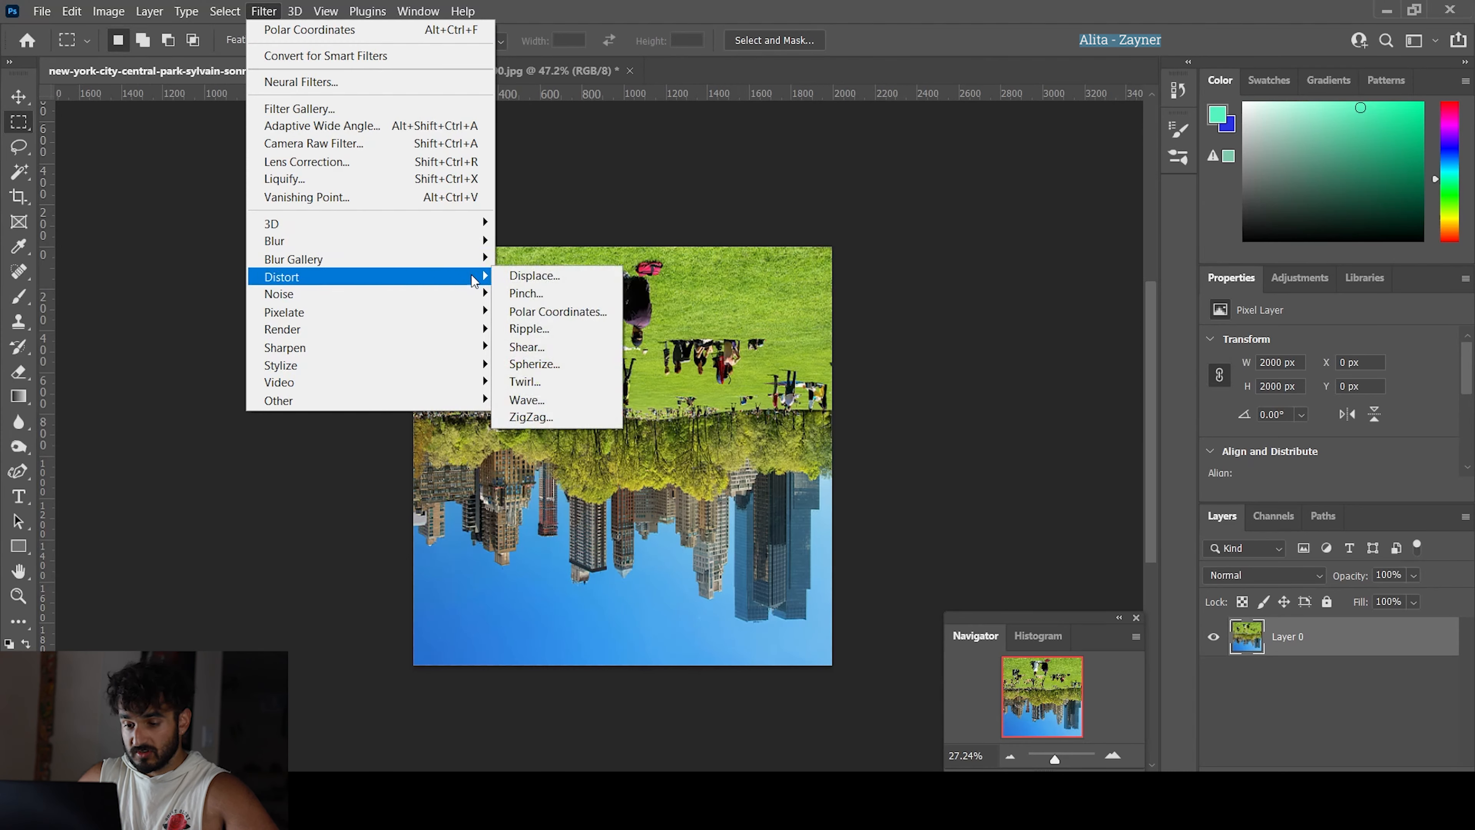
left_click(564, 310)
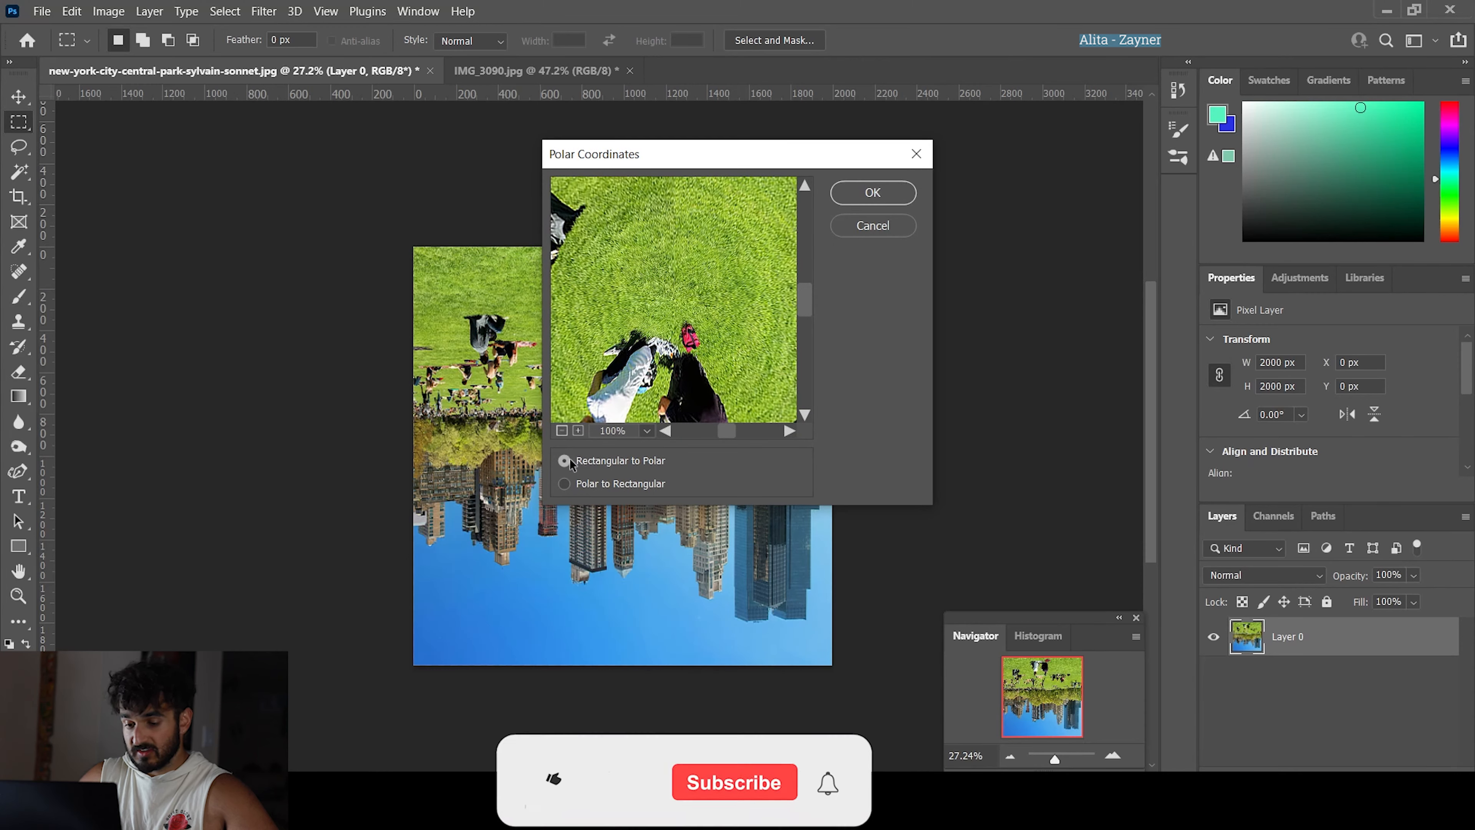
left_click(561, 431)
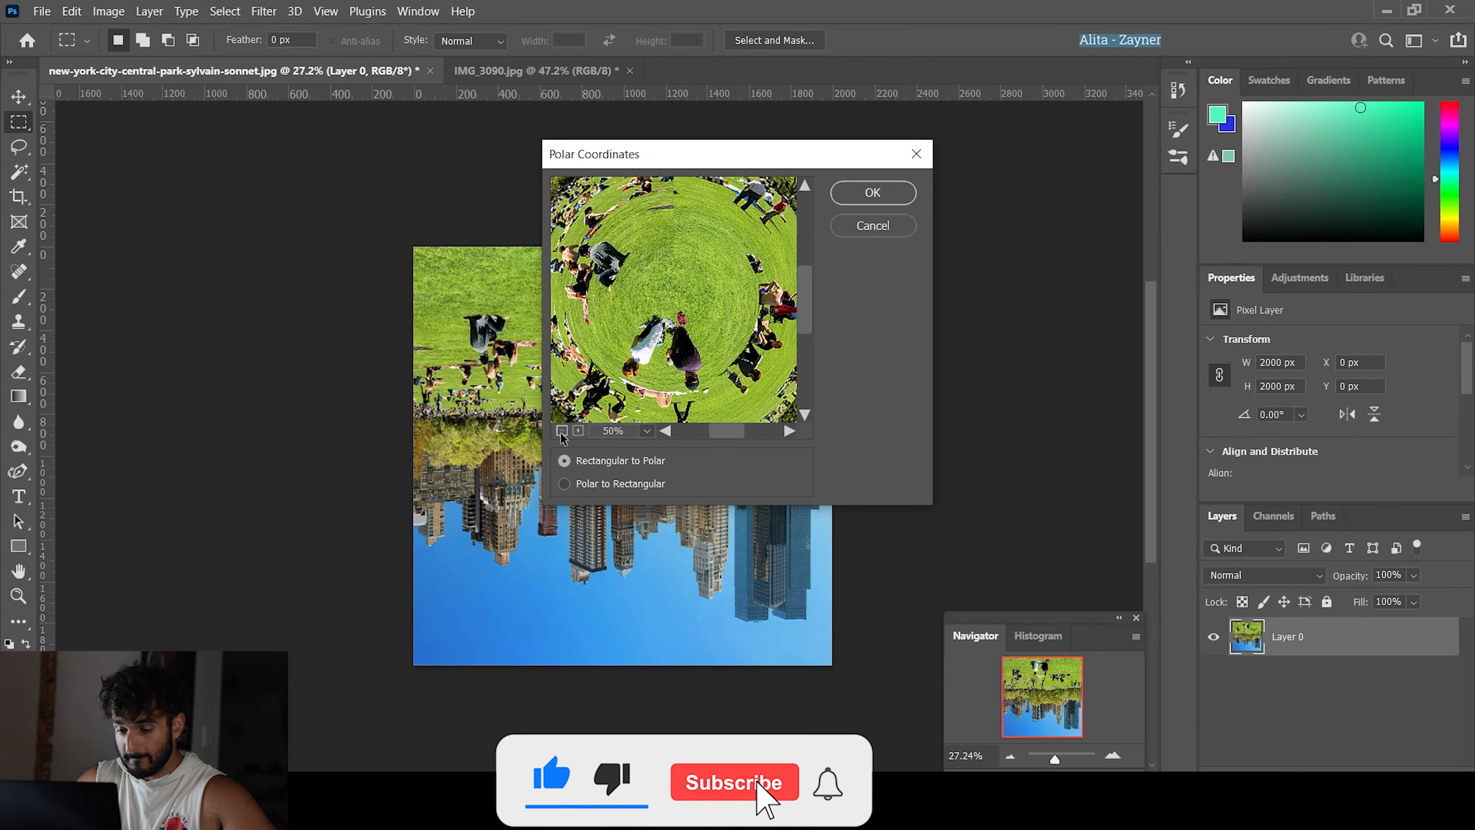
left_click(561, 431)
left_click(562, 431)
left_click(880, 191)
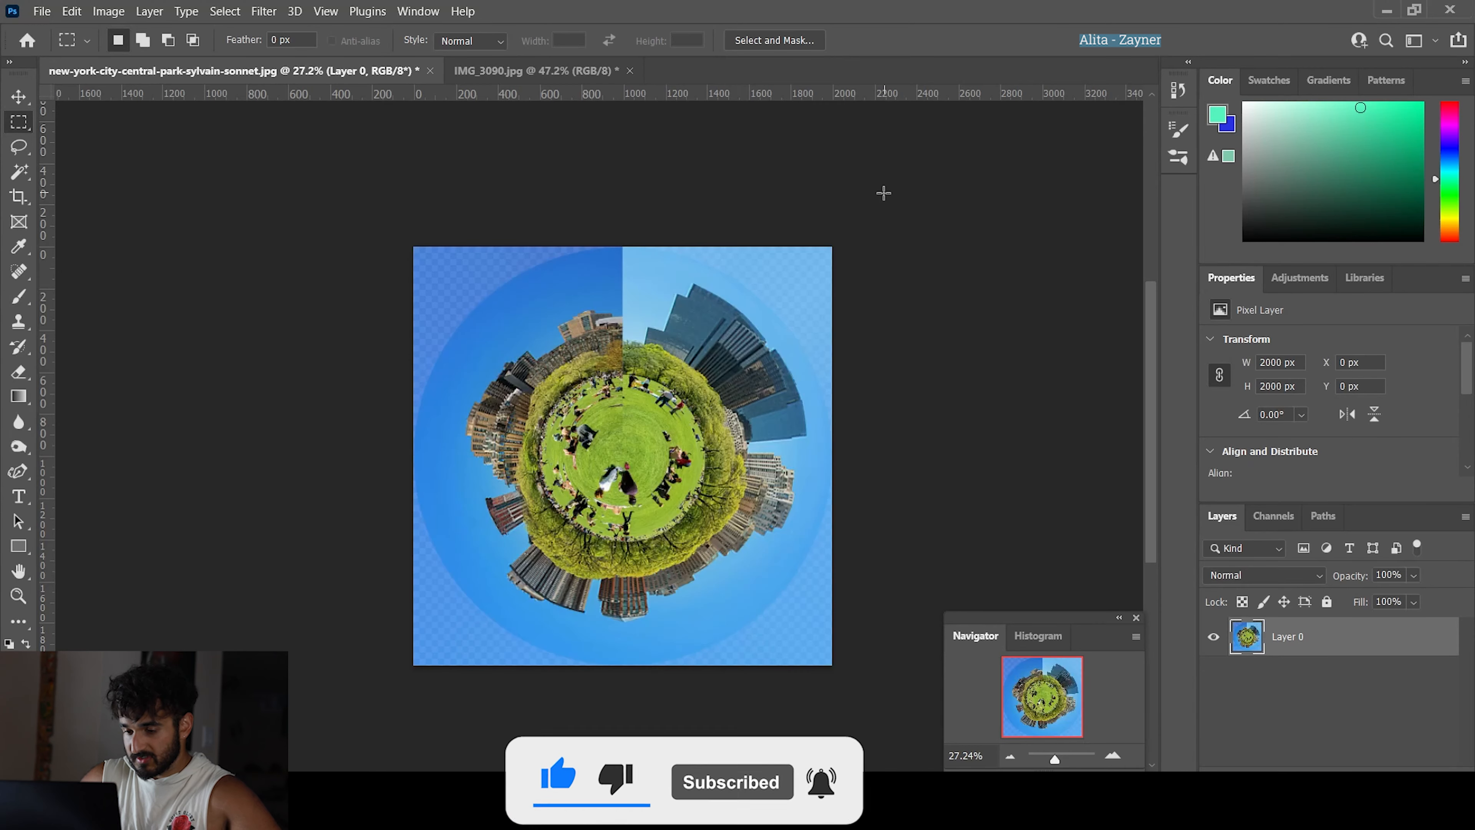
Try to remove the people from the planet's lawn with the content-aware Spot Healing Brush, and undo the strokes.
scroll(772, 625, "up", 1)
scroll(771, 626, "up", 2)
scroll(516, 437, "down", 1)
scroll(591, 507, "up", 5)
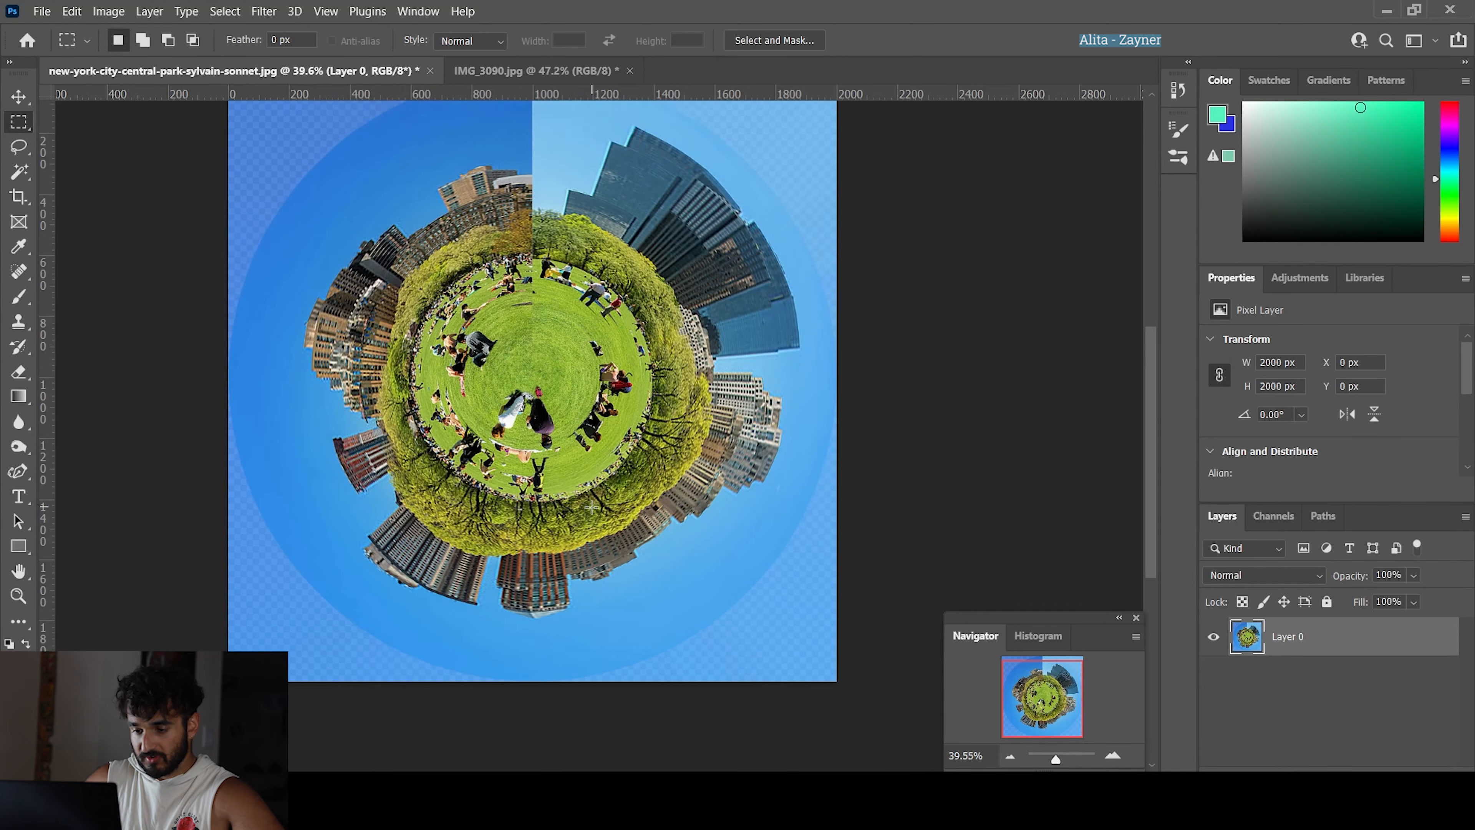
scroll(591, 454, "left", 1)
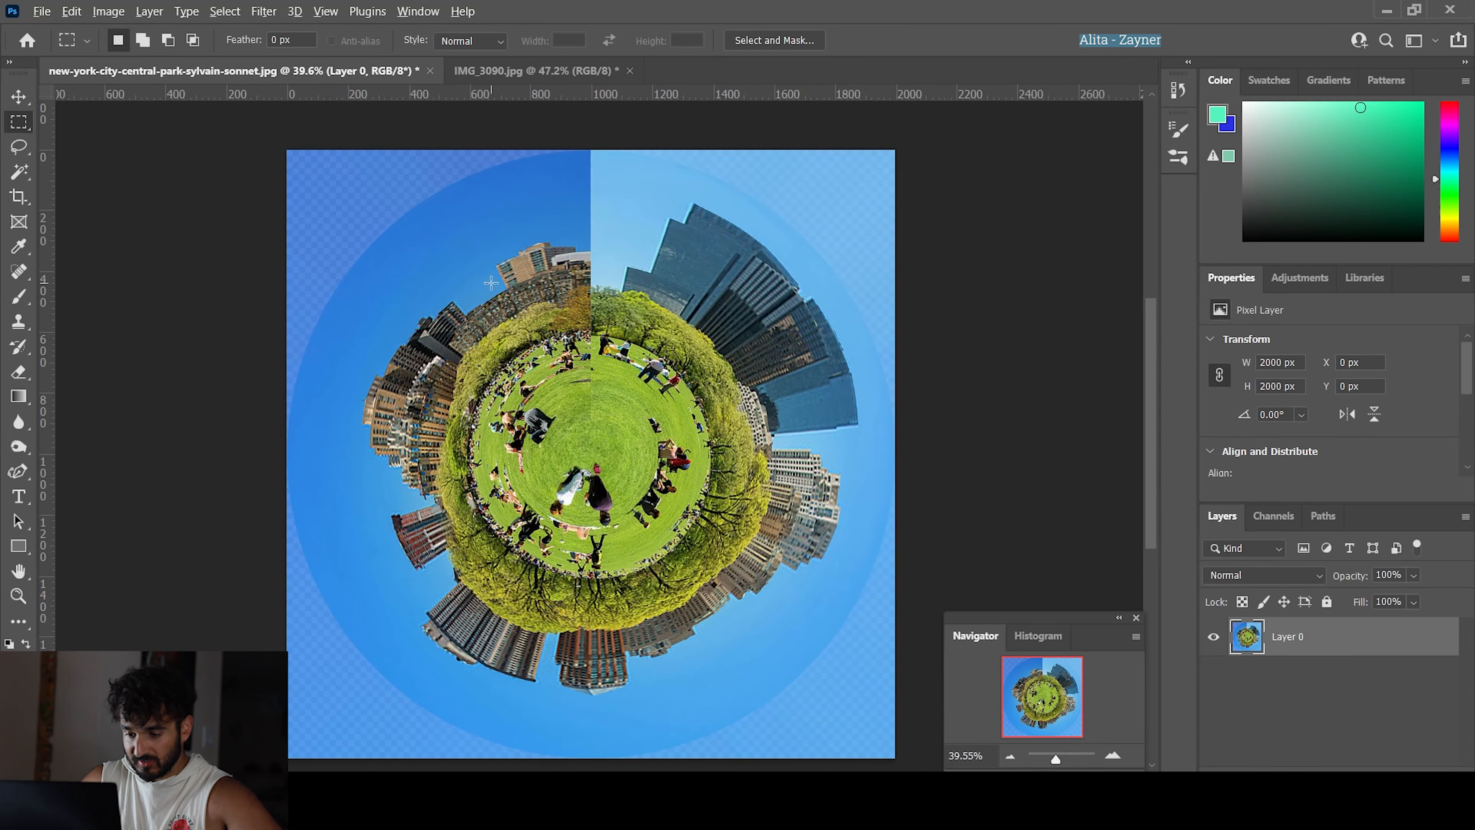
scroll(587, 397, "up", 2)
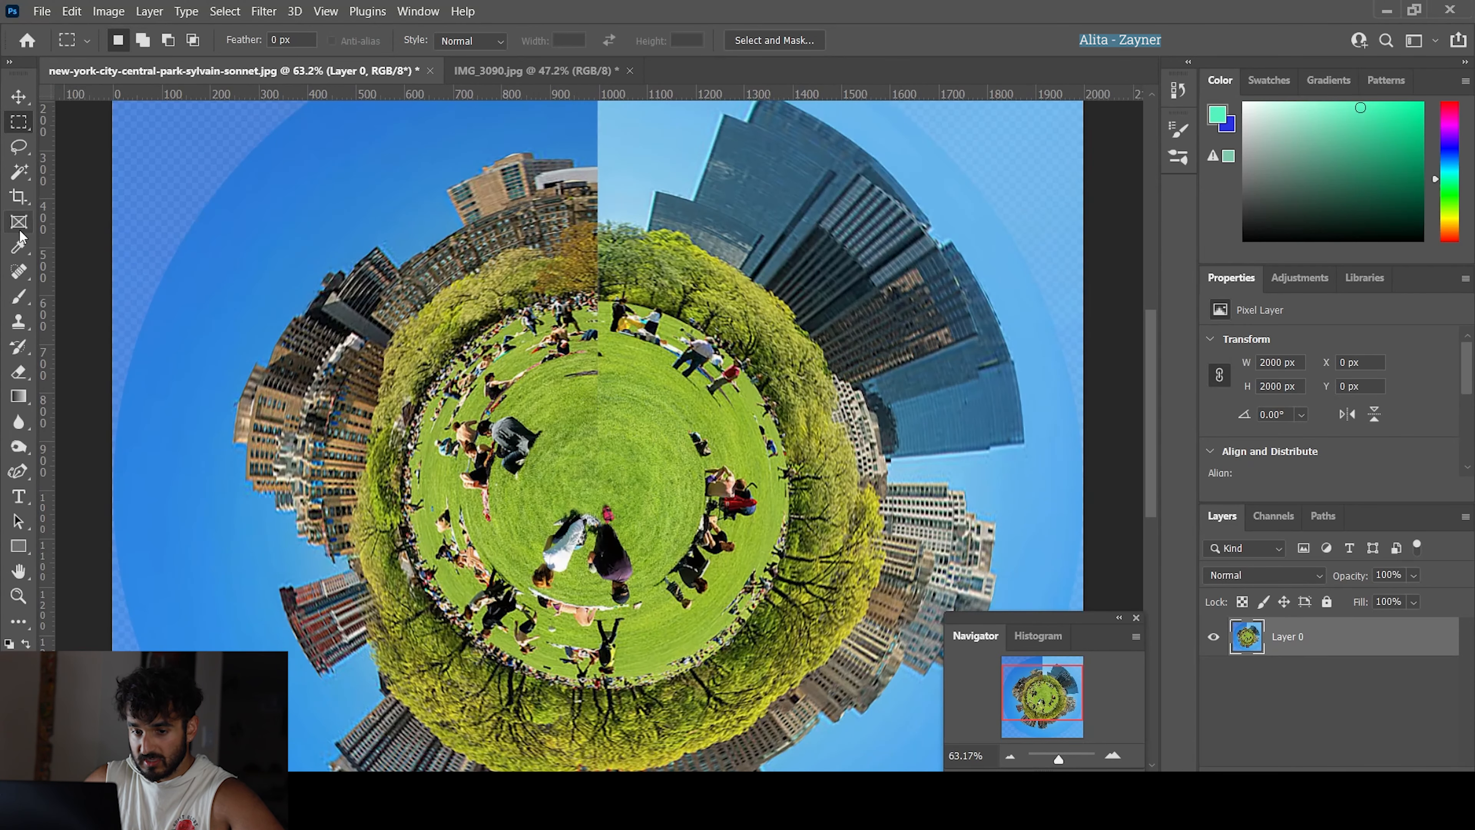
left_click(23, 274)
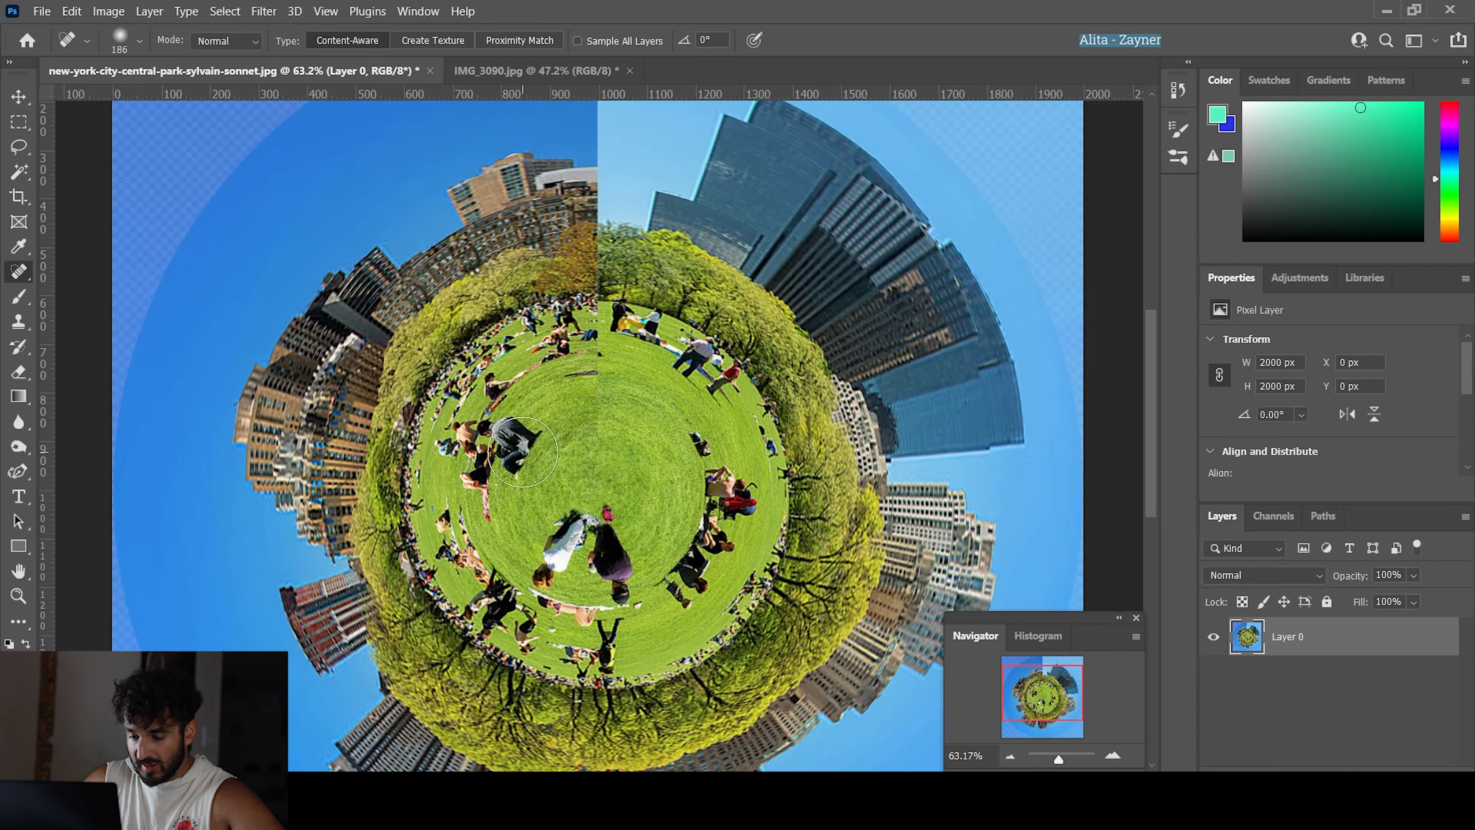
mouse_move(522, 452)
left_mouse_down()
mouse_move(516, 423)
mouse_move(494, 460)
mouse_move(485, 413)
mouse_move(521, 564)
mouse_move(495, 600)
mouse_move(528, 614)
mouse_move(575, 566)
mouse_move(606, 571)
mouse_move(605, 540)
mouse_move(723, 506)
left_mouse_up()
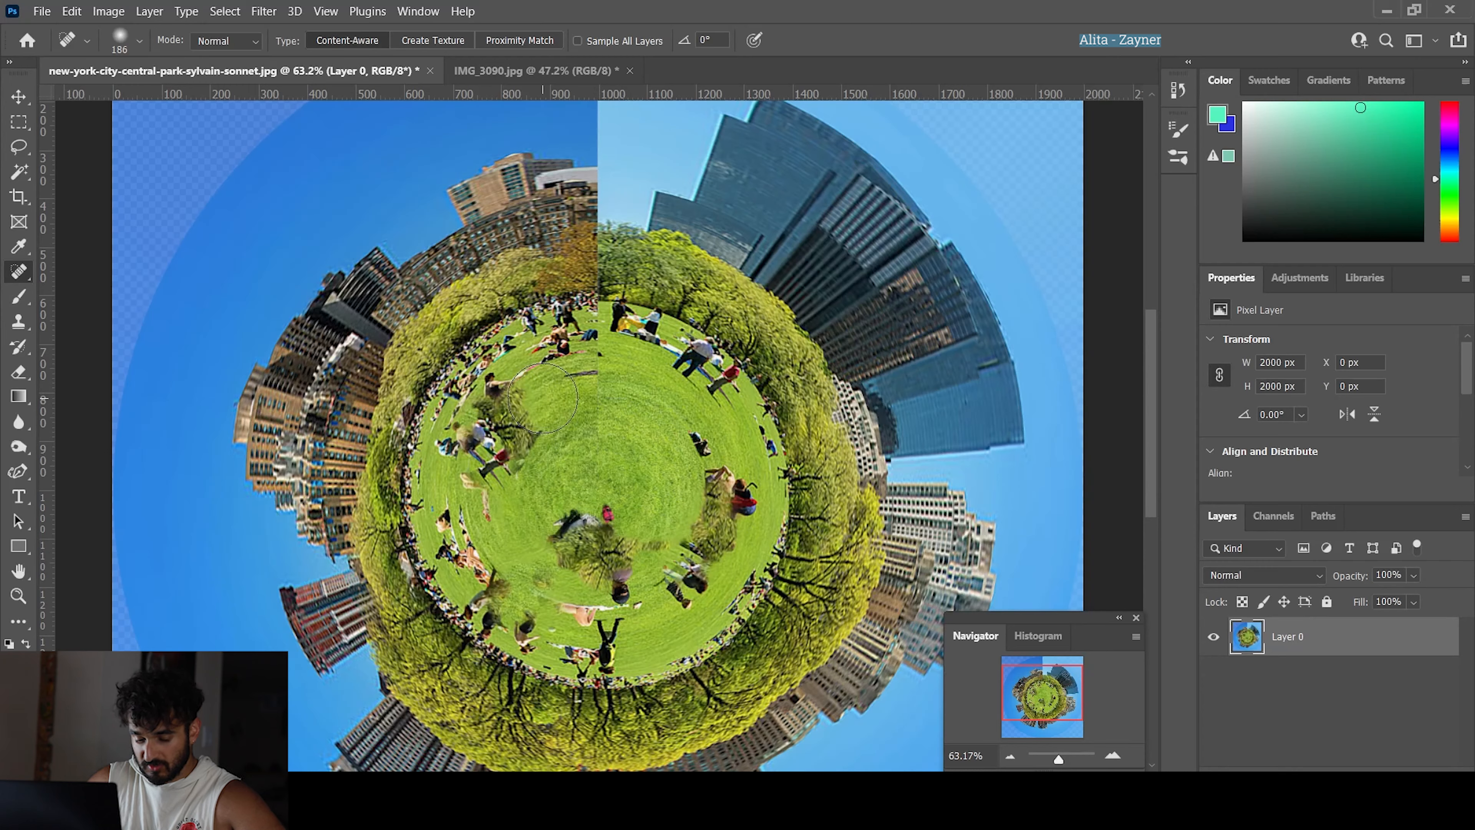
key("ctrl+z")
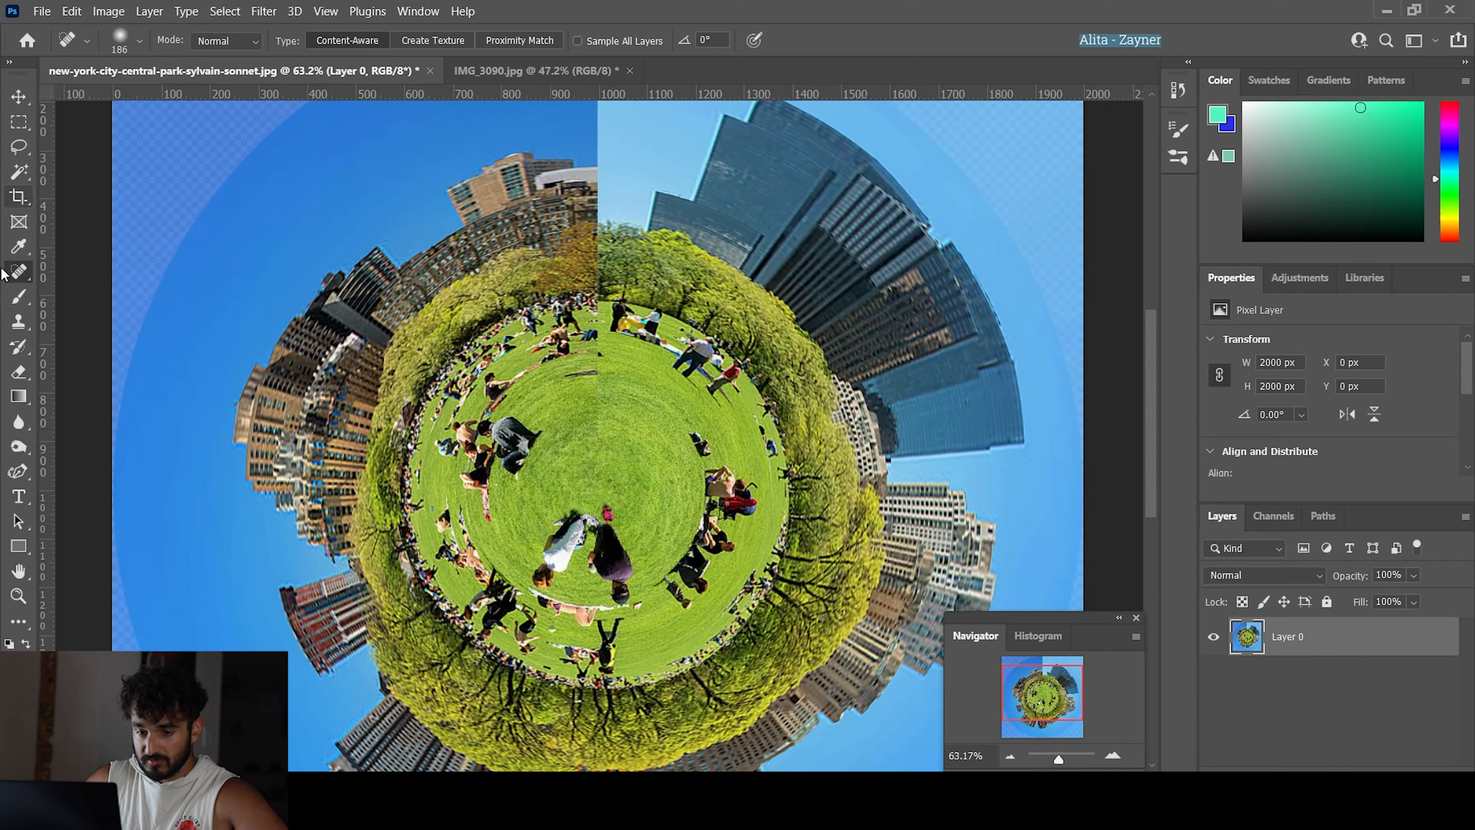
Clone nearby grass over the dark-clothed figure on the lawn's left side using the Clone Stamp at 48% opacity.
left_click(18, 325)
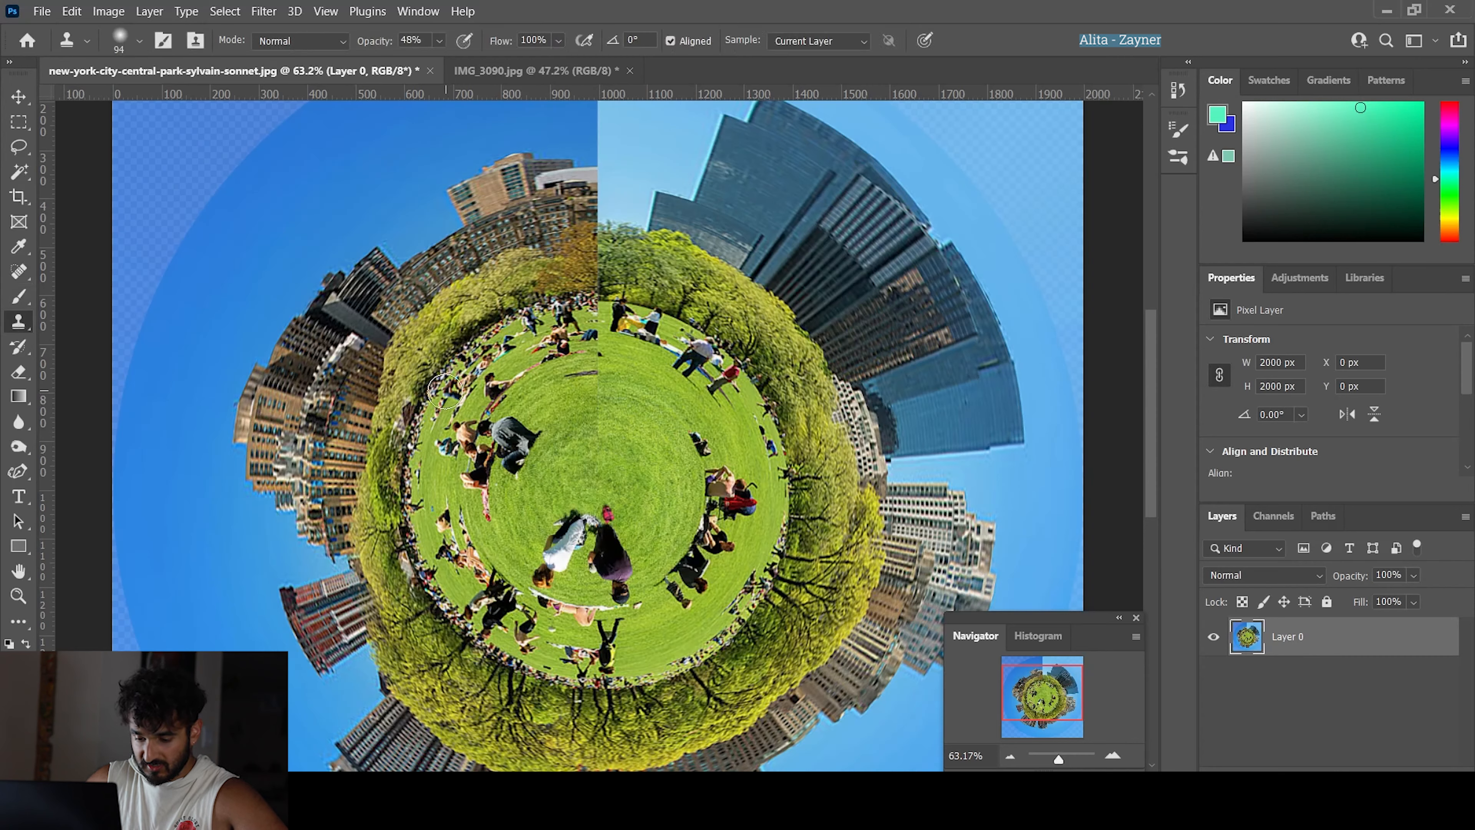
left_click(571, 429, "alt")
left_click_drag(548, 445, 527, 419)
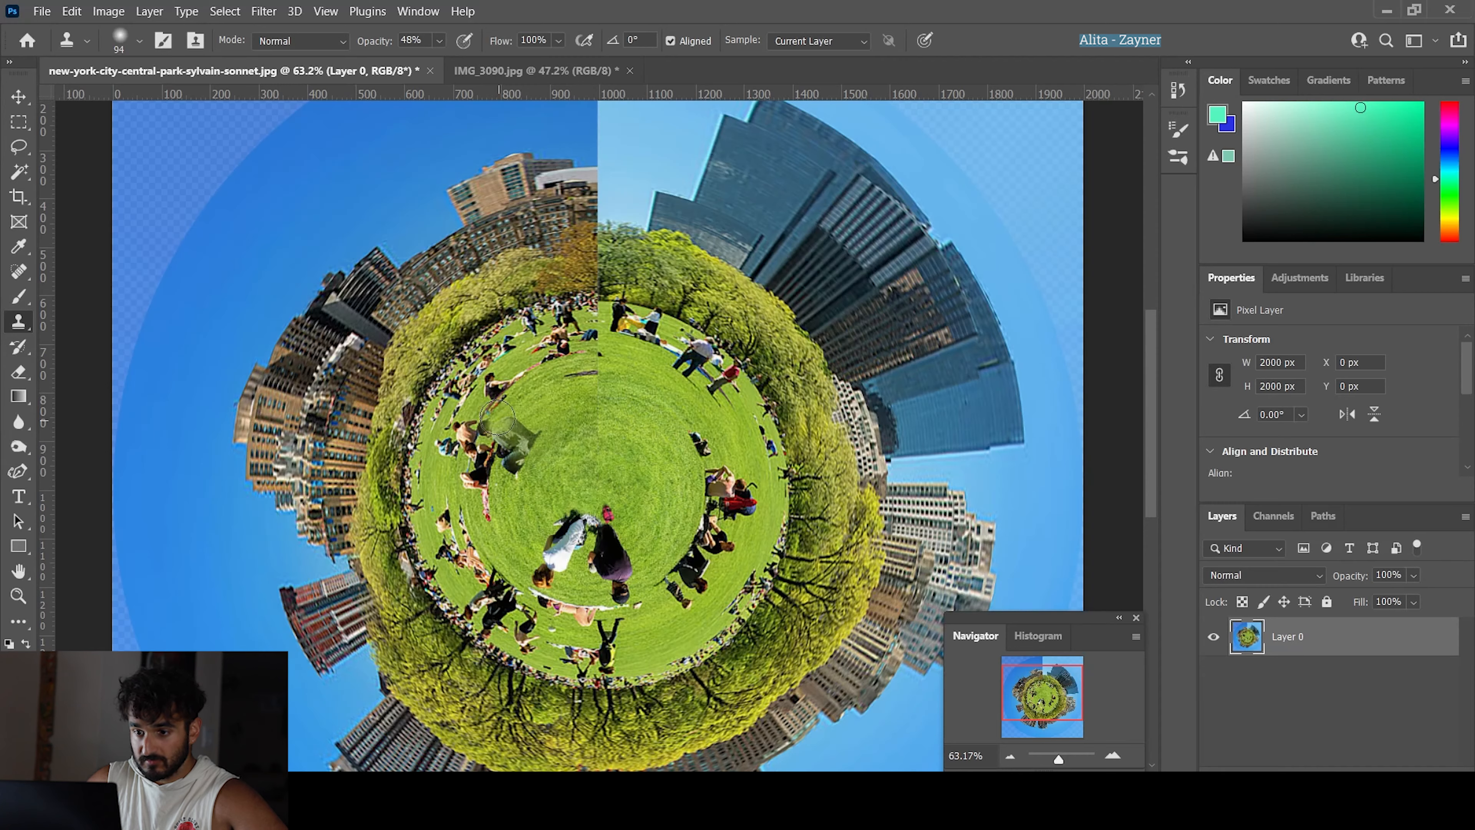
Set the Clone Stamp opacity to 100% and clone grass over the people on the left and centre of the lawn.
left_click(441, 40)
left_click_drag(446, 61, 514, 60)
left_click(655, 249)
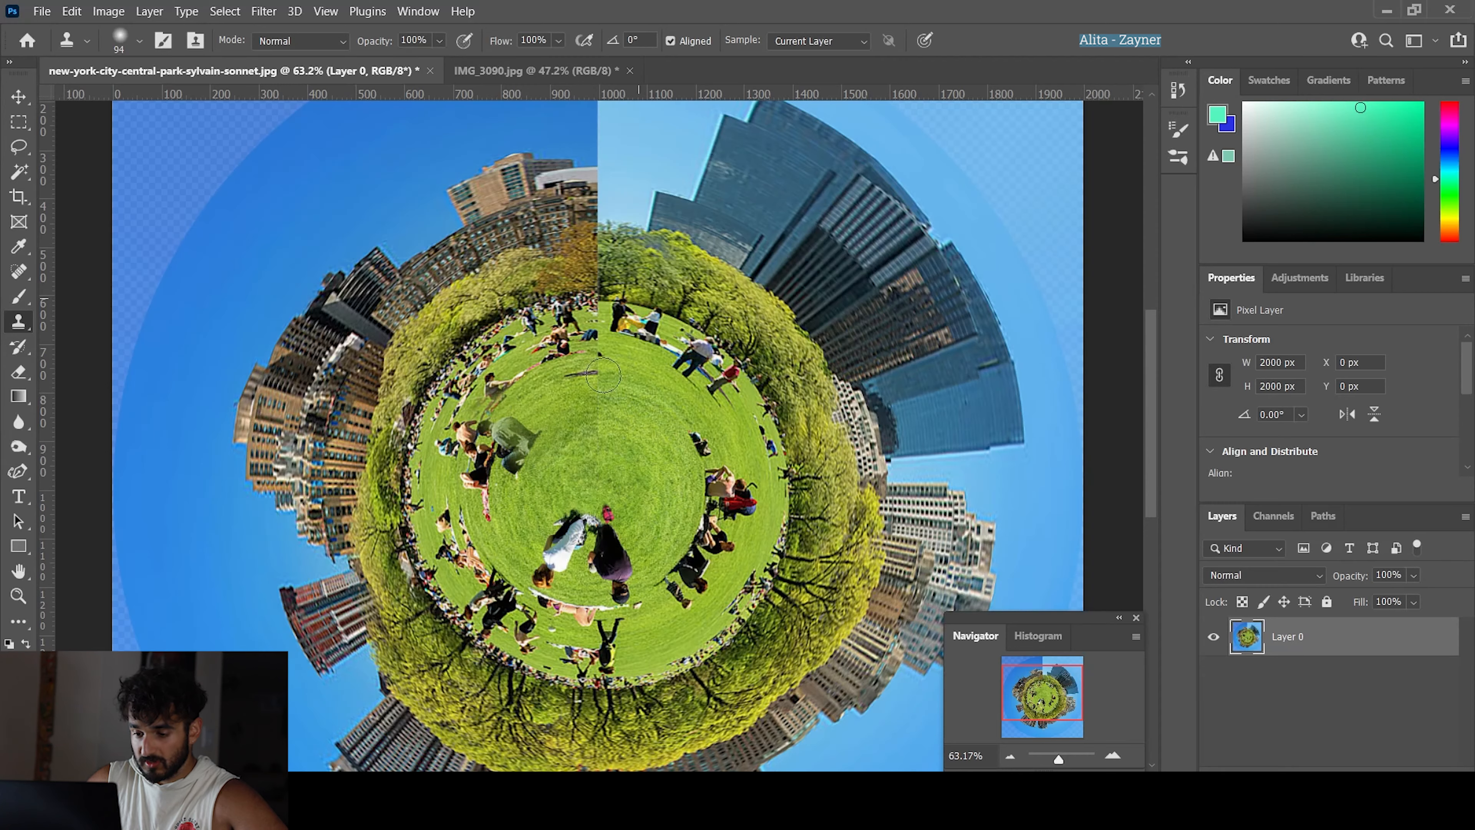
left_click_drag(511, 455, 502, 465)
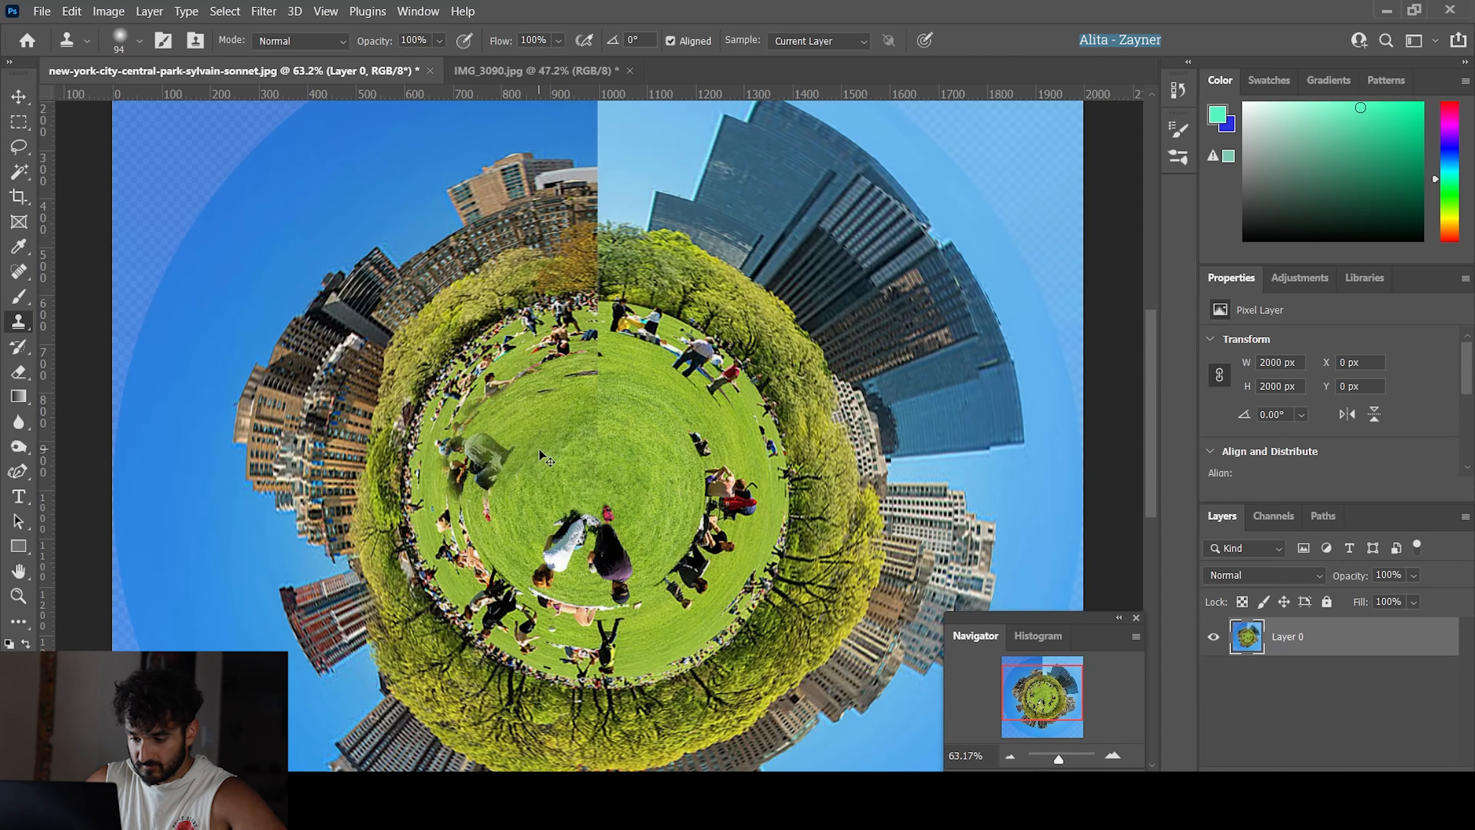
left_click(564, 460, "alt")
left_click_drag(507, 494, 503, 433)
mouse_move(631, 510)
left_mouse_down()
mouse_move(551, 531)
mouse_move(552, 569)
mouse_move(630, 576)
left_mouse_up()
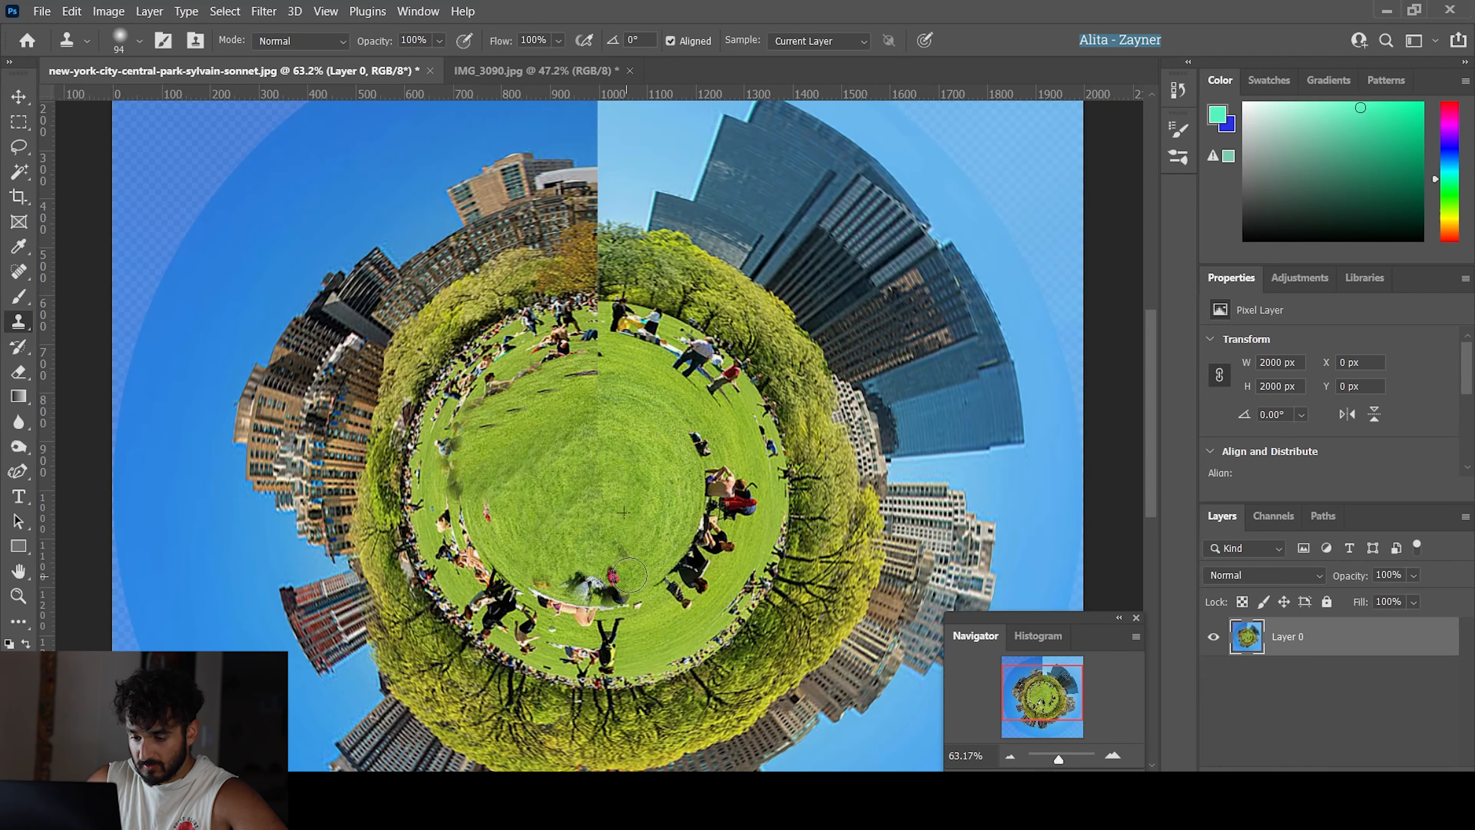
Clone grass over the people on the right and lower parts of the lawn, undoing and repainting the last stroke.
left_click(624, 489, "alt")
mouse_move(710, 445)
left_mouse_down()
mouse_move(732, 470)
mouse_move(710, 548)
mouse_move(688, 560)
mouse_move(677, 450)
mouse_move(703, 444)
mouse_move(721, 501)
mouse_move(701, 522)
mouse_move(694, 583)
left_mouse_up()
left_click(525, 430, "alt")
left_click_drag(435, 506, 650, 584)
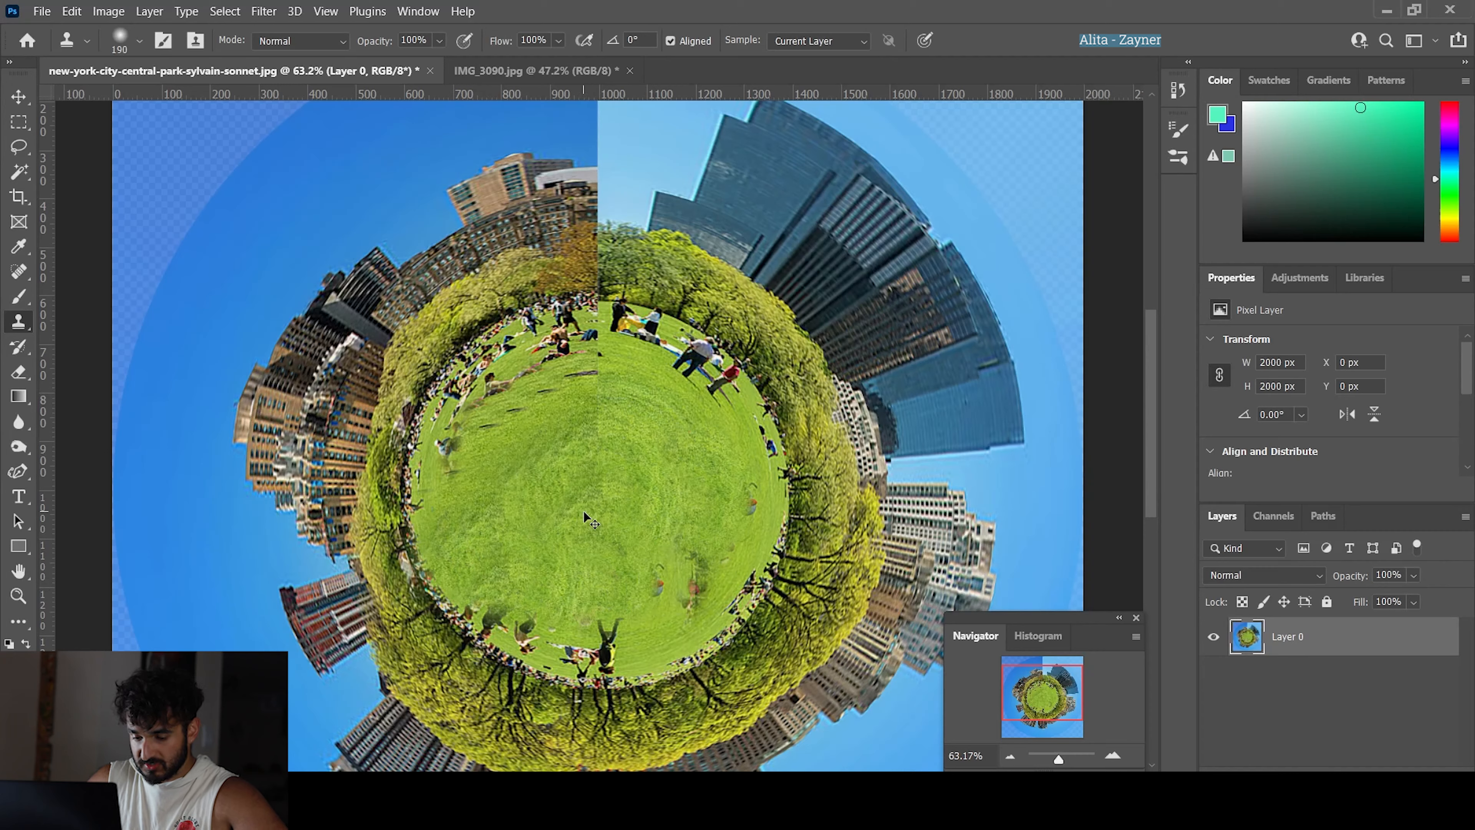
key("ctrl+z")
mouse_move(505, 501)
left_mouse_down()
mouse_move(440, 501)
mouse_move(482, 521)
mouse_move(490, 561)
mouse_move(610, 572)
left_mouse_up()
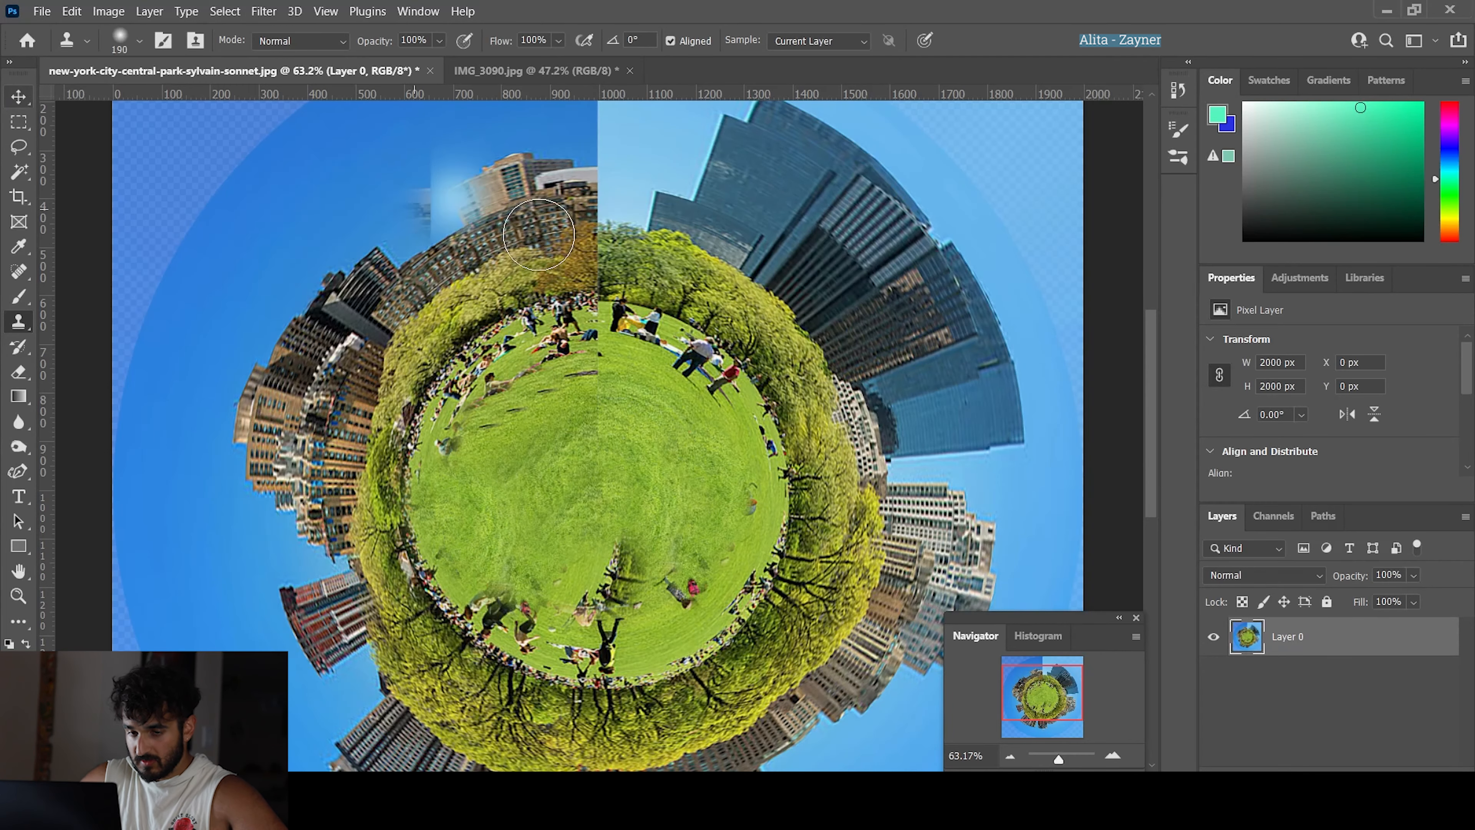
Switch to the IMG_3090.jpg portrait, unlock its Background layer and activate the Magic Wand tool.
scroll(686, 372, "down", 2)
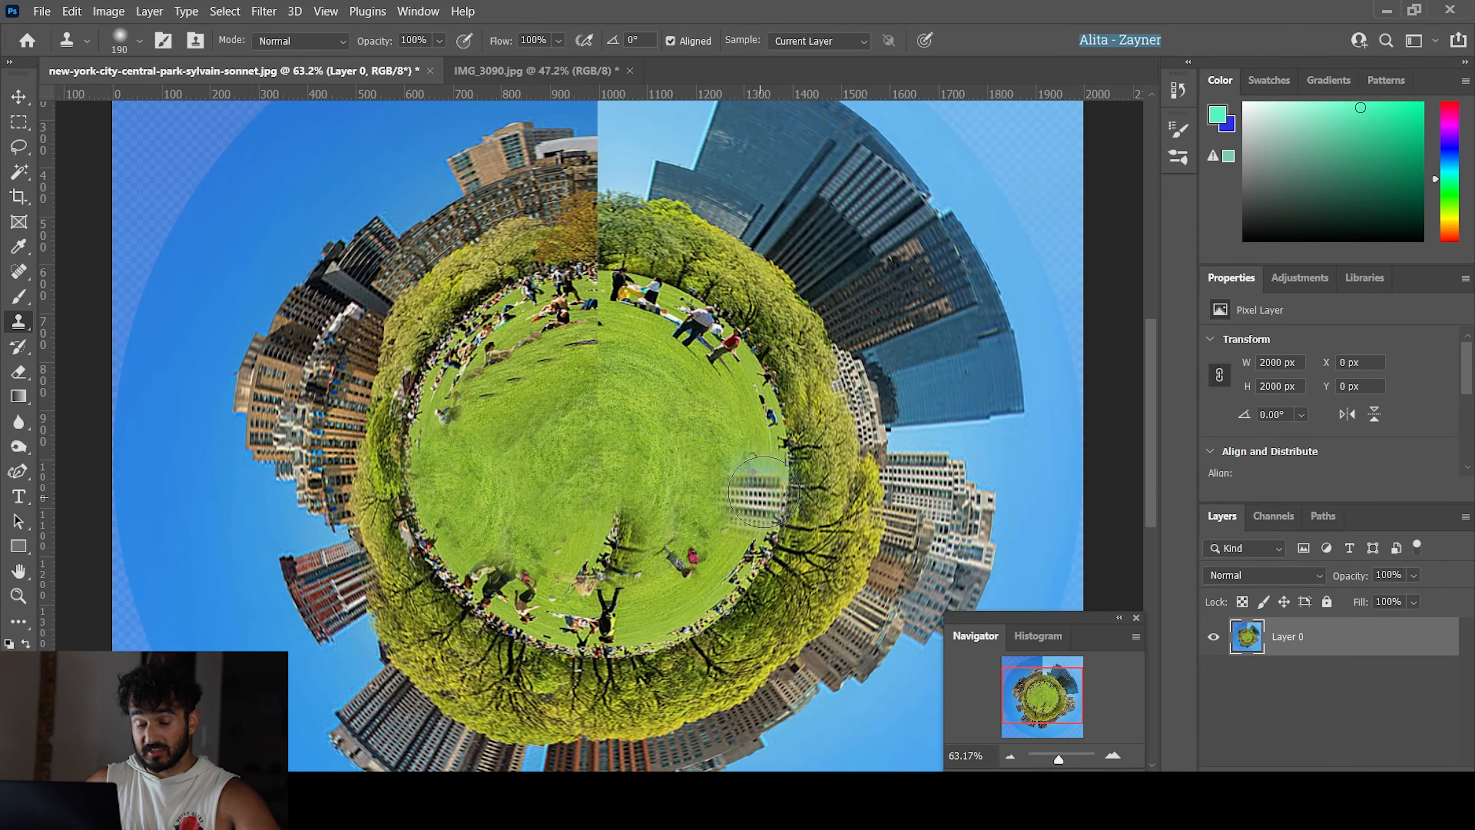
scroll(767, 500, "down", 5)
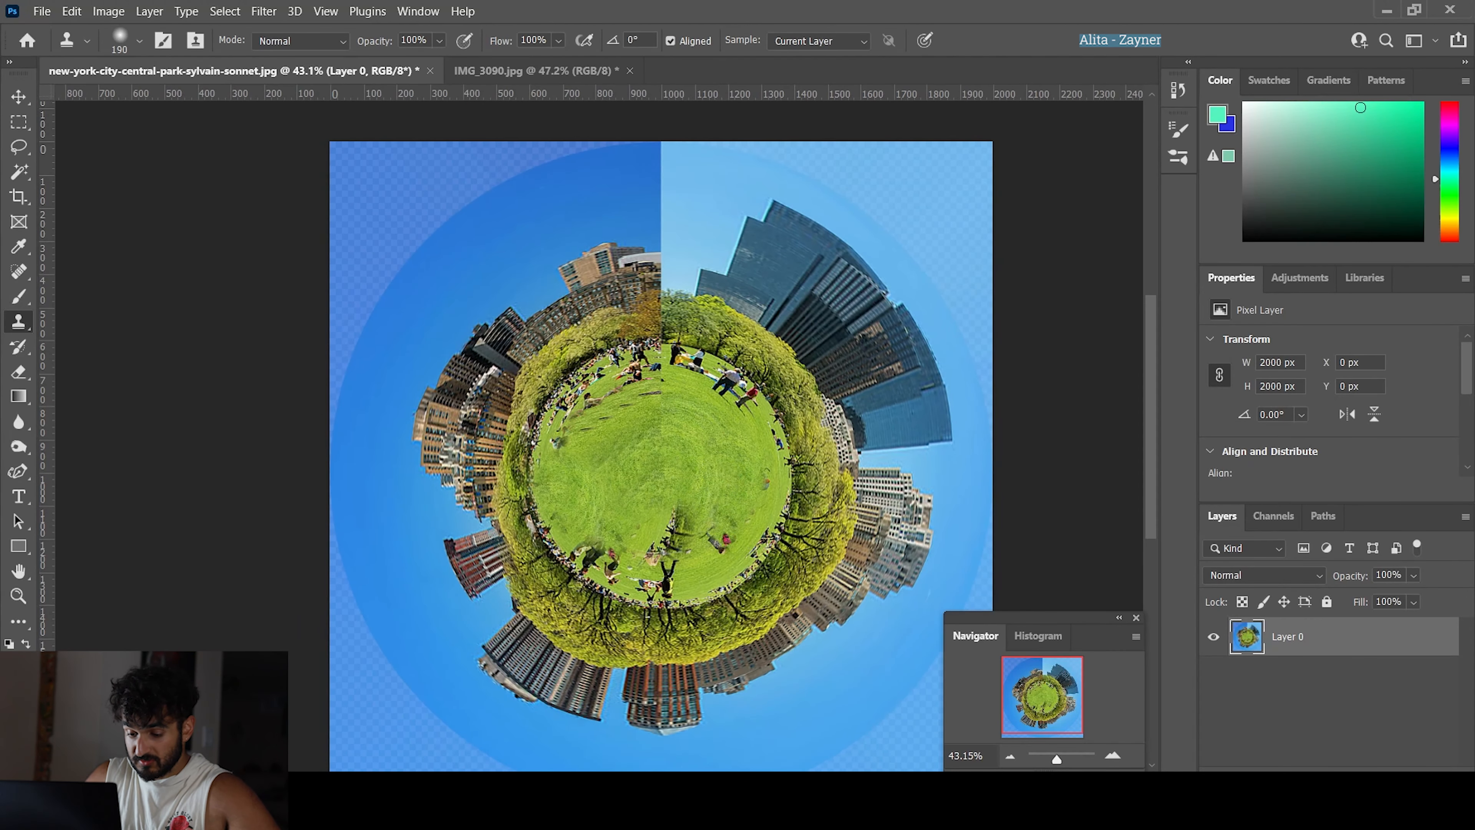
scroll(692, 748, "right", 2)
scroll(592, 430, "right", 2)
left_click(505, 71)
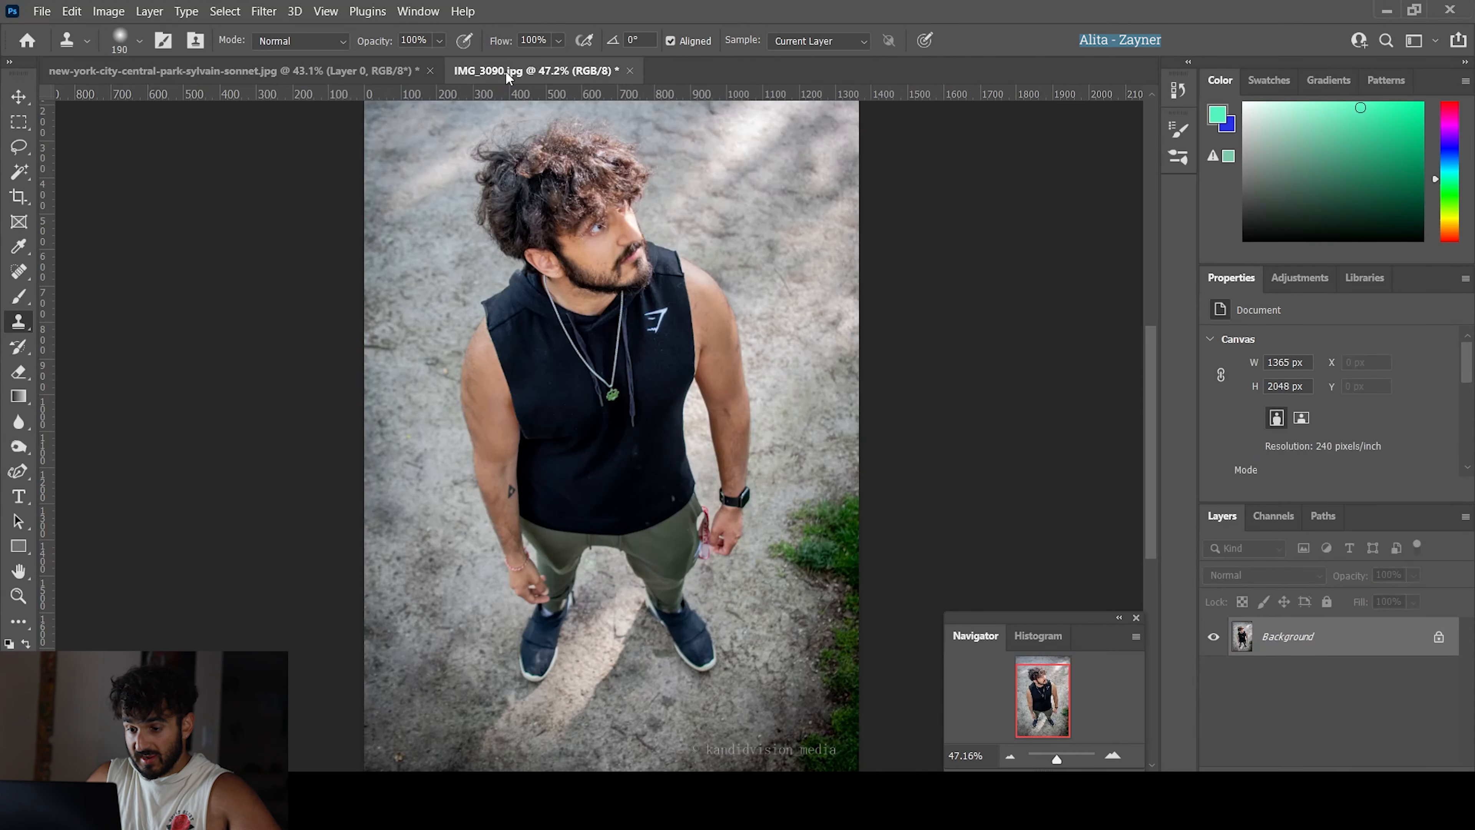
scroll(764, 449, "up", 2)
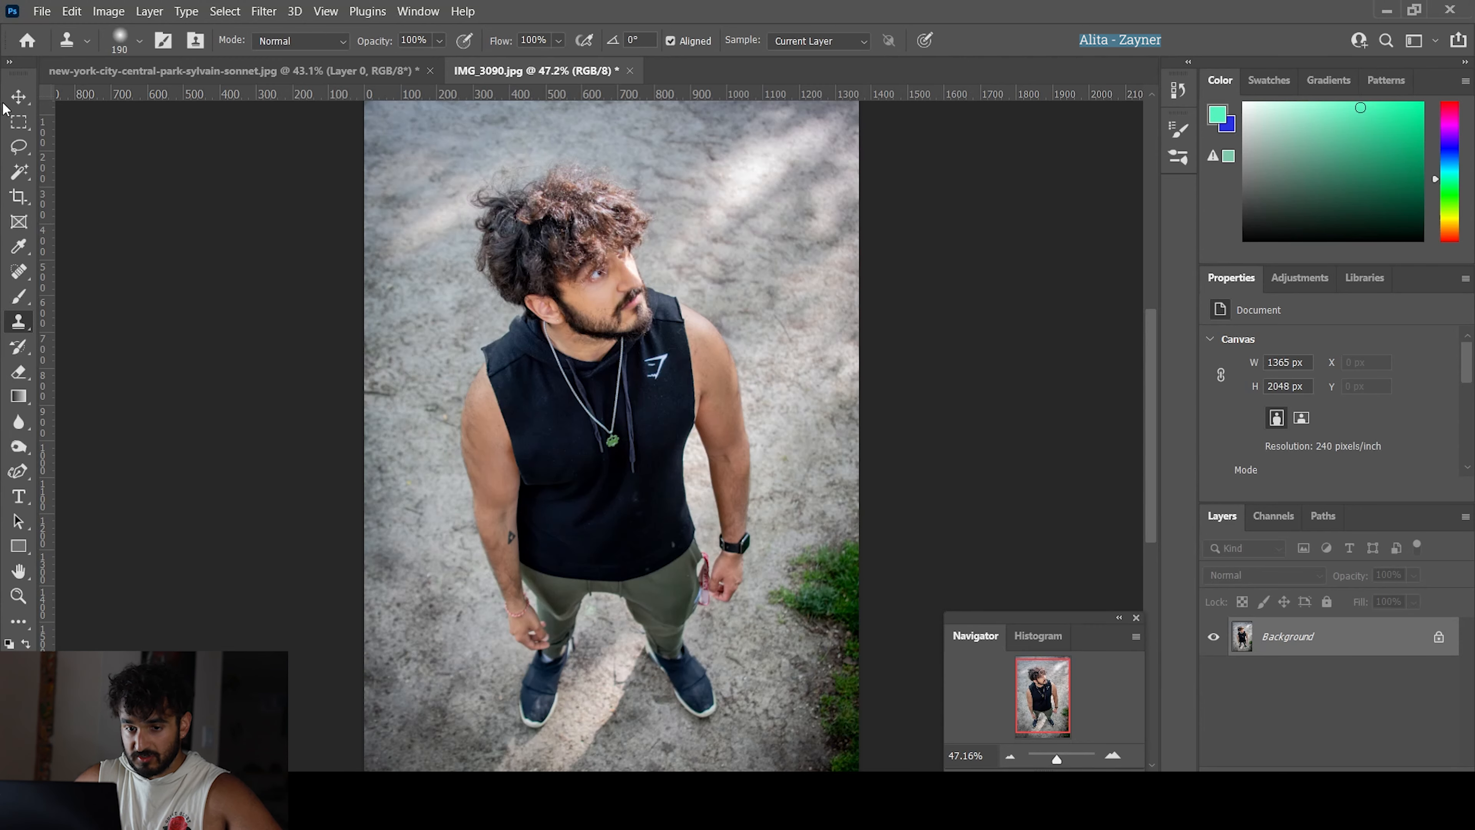
key("v")
left_click(1439, 636)
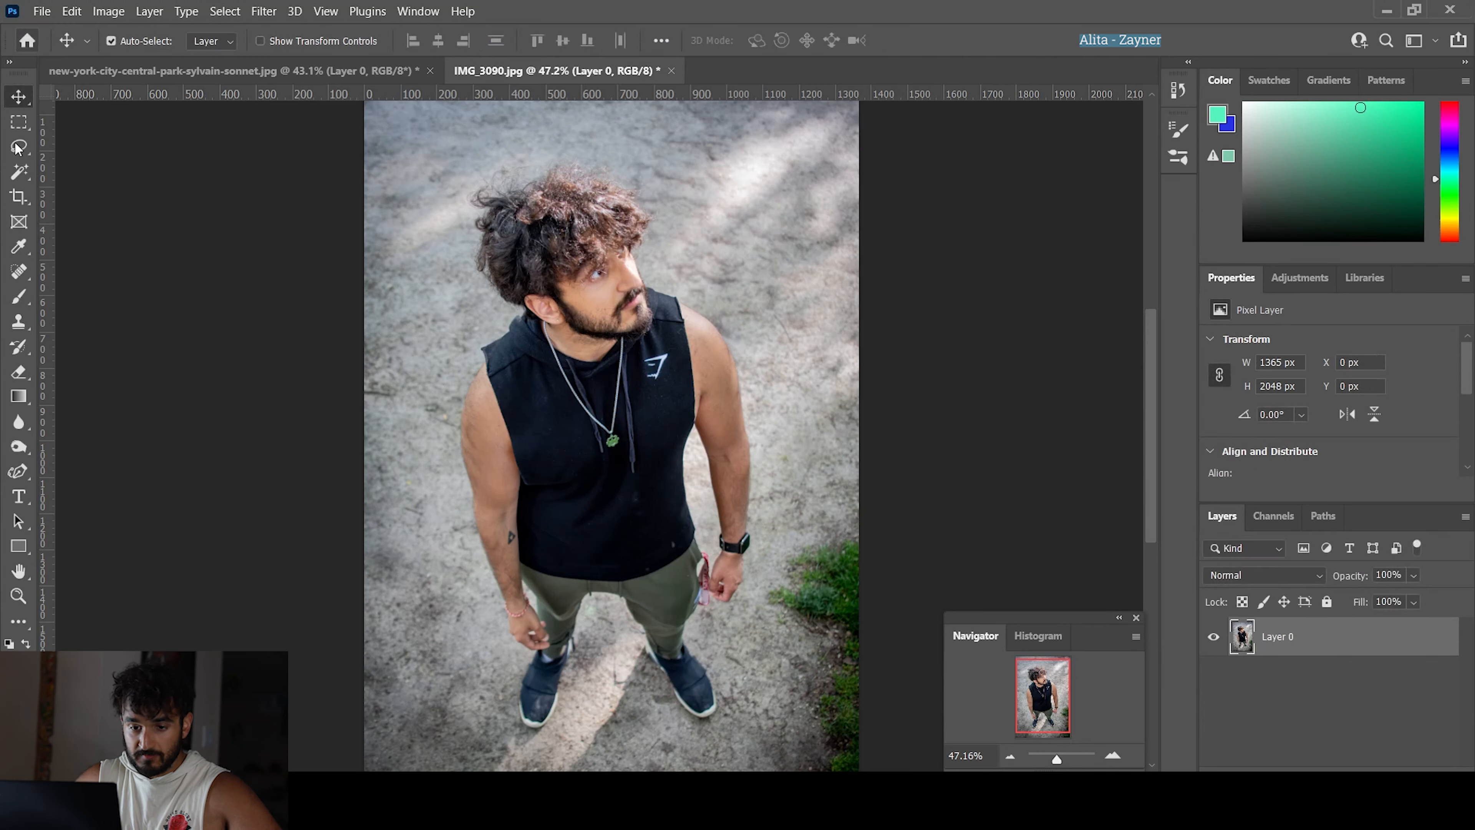
left_click(12, 170)
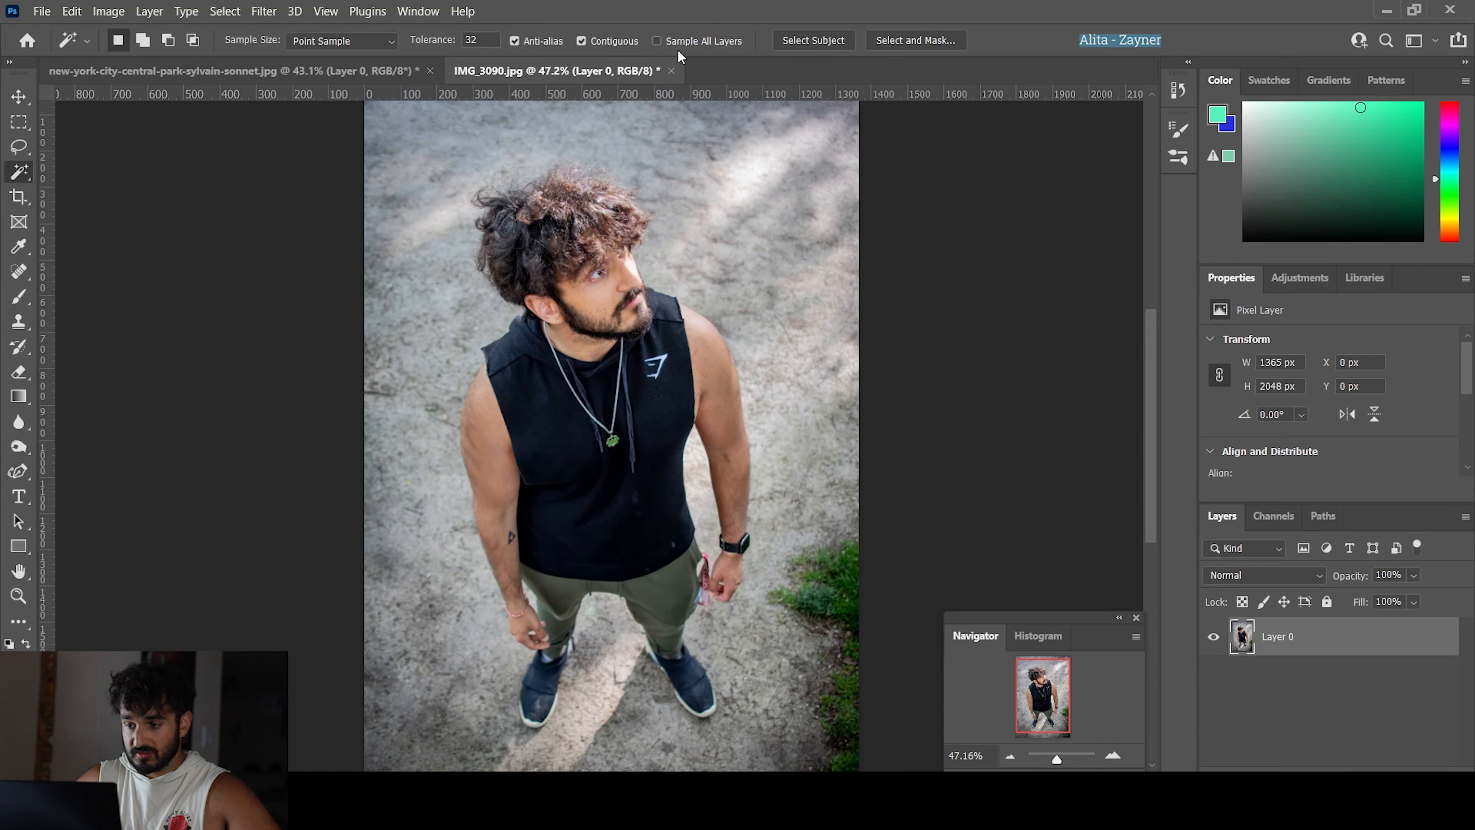
Select the man in the portrait with Select Subject and inspect the selection edges around his arms, hands and legs.
left_click(794, 43)
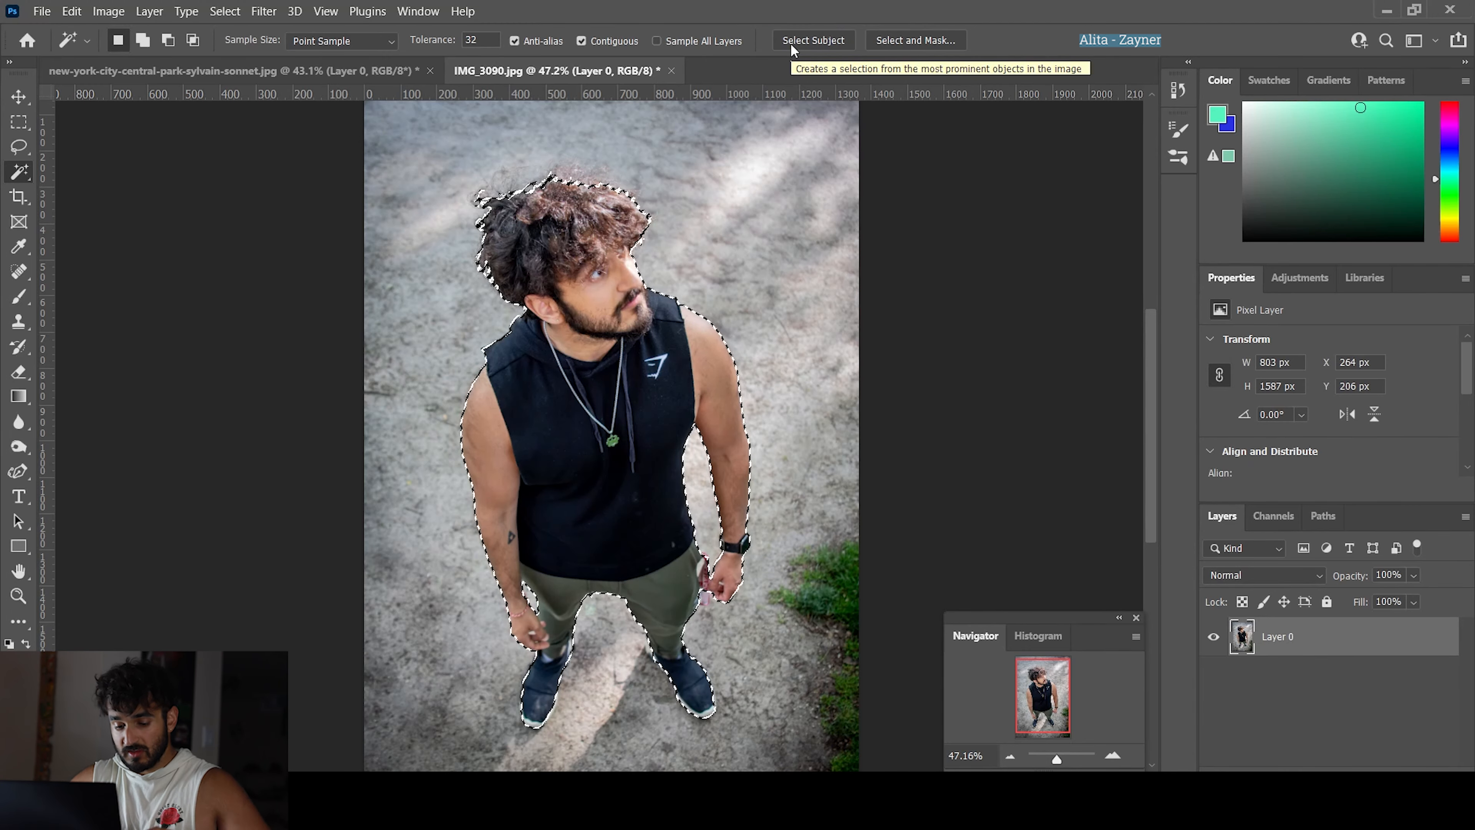
scroll(703, 573, "up", 5)
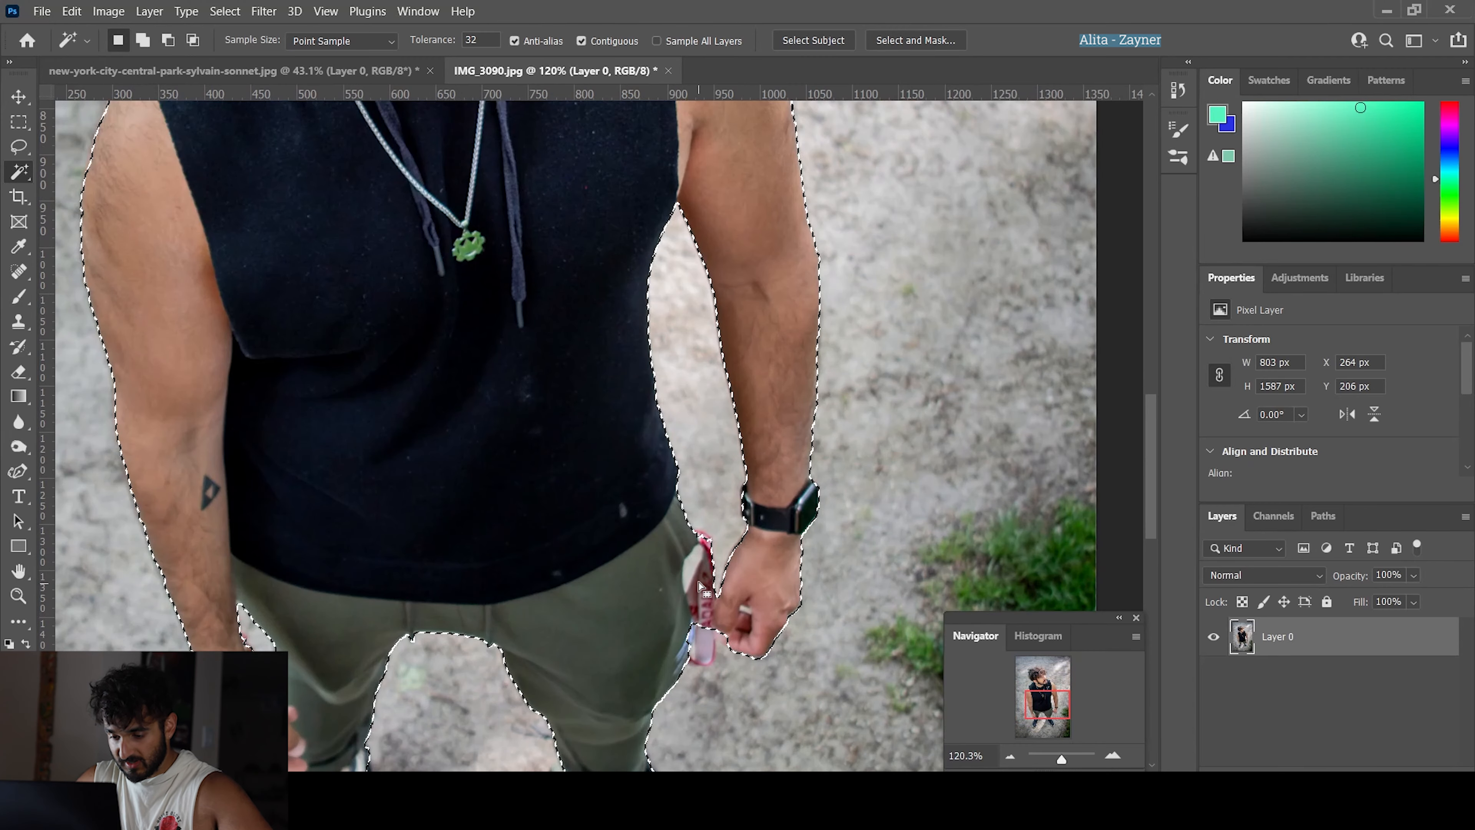
scroll(700, 583, "down", 1)
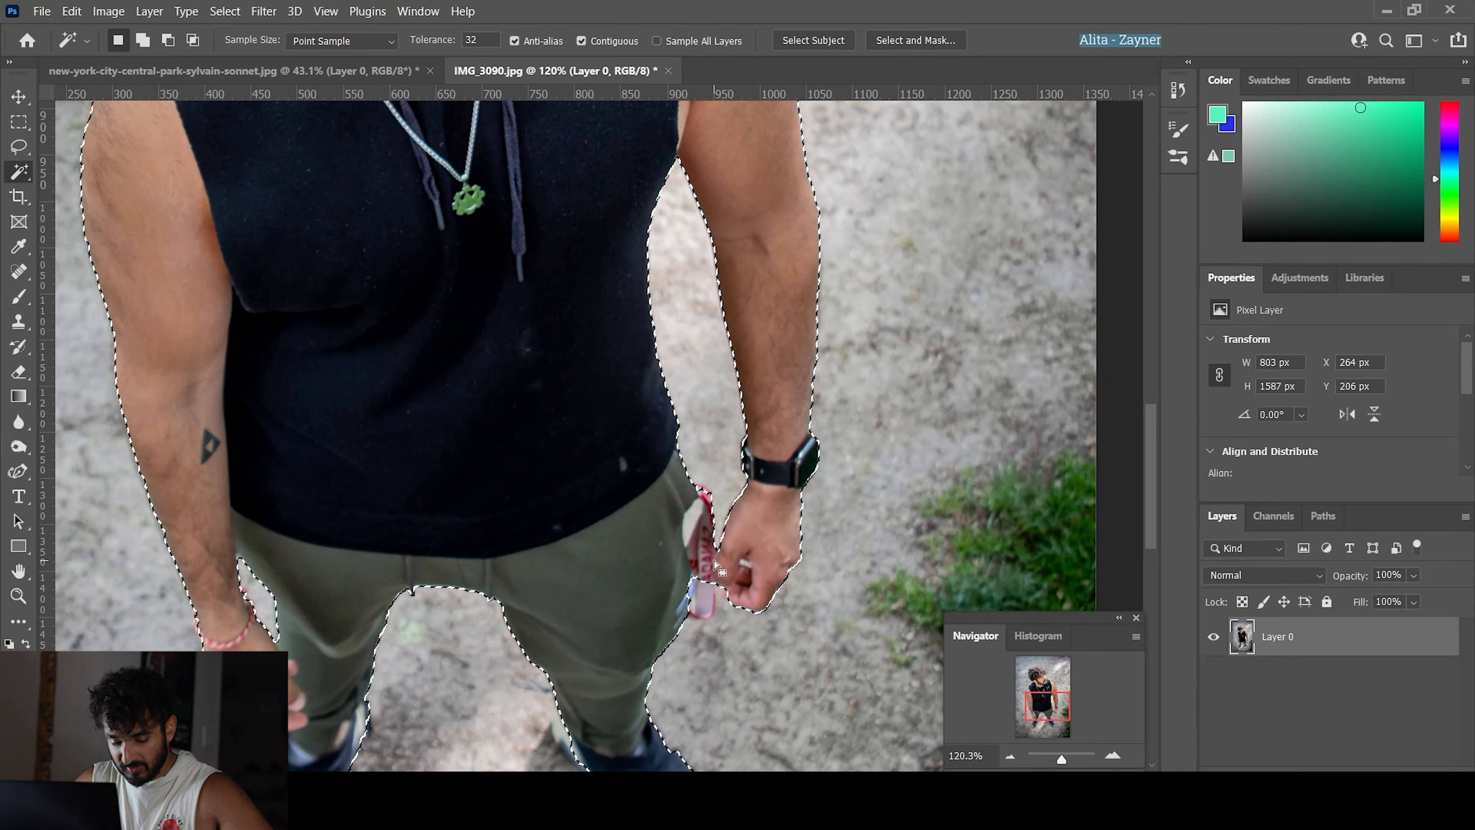
scroll(715, 566, "down", 1)
scroll(686, 534, "down", 3)
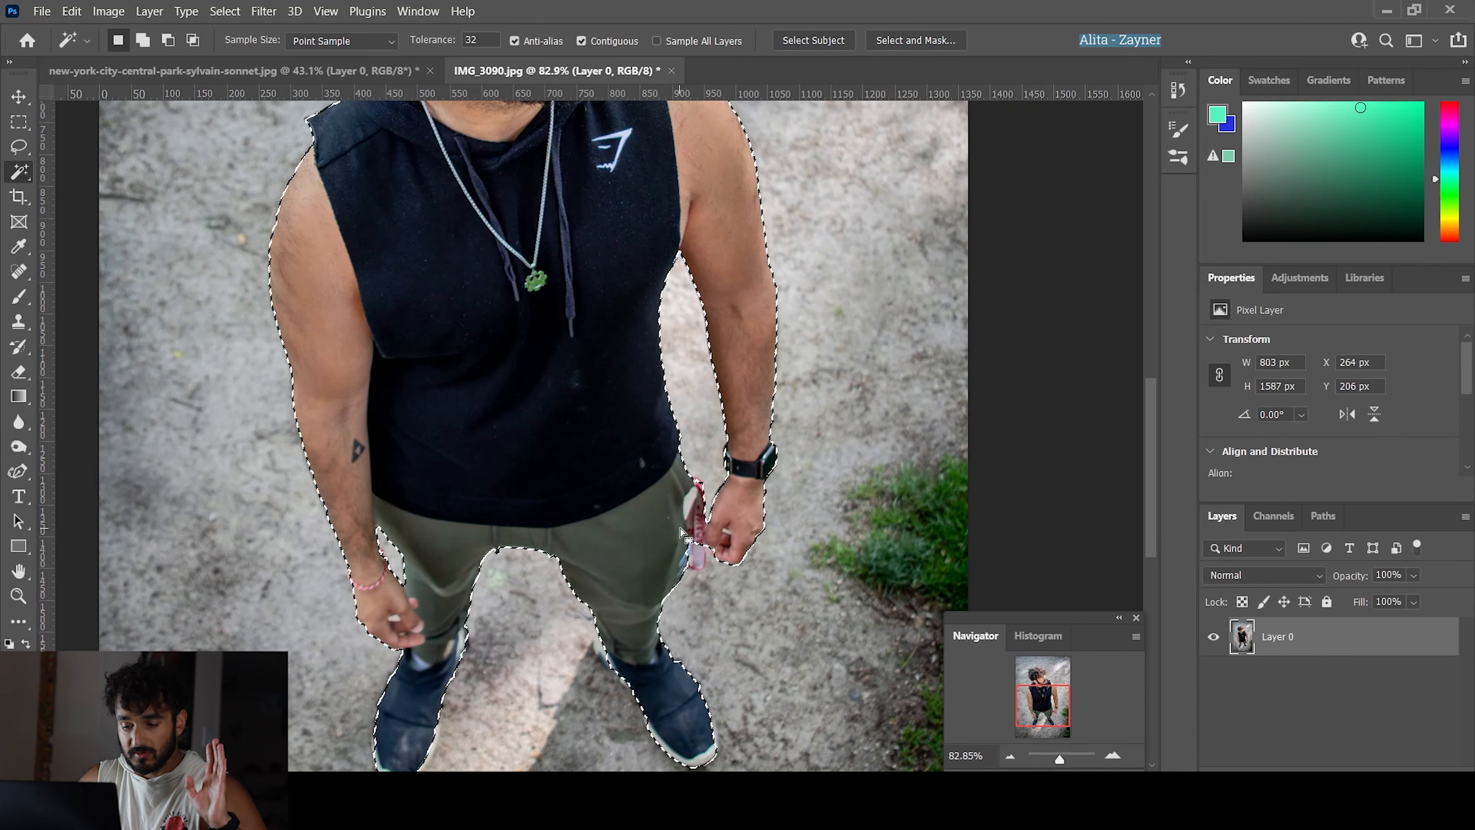
scroll(625, 534, "up", 2)
scroll(610, 547, "down", 4)
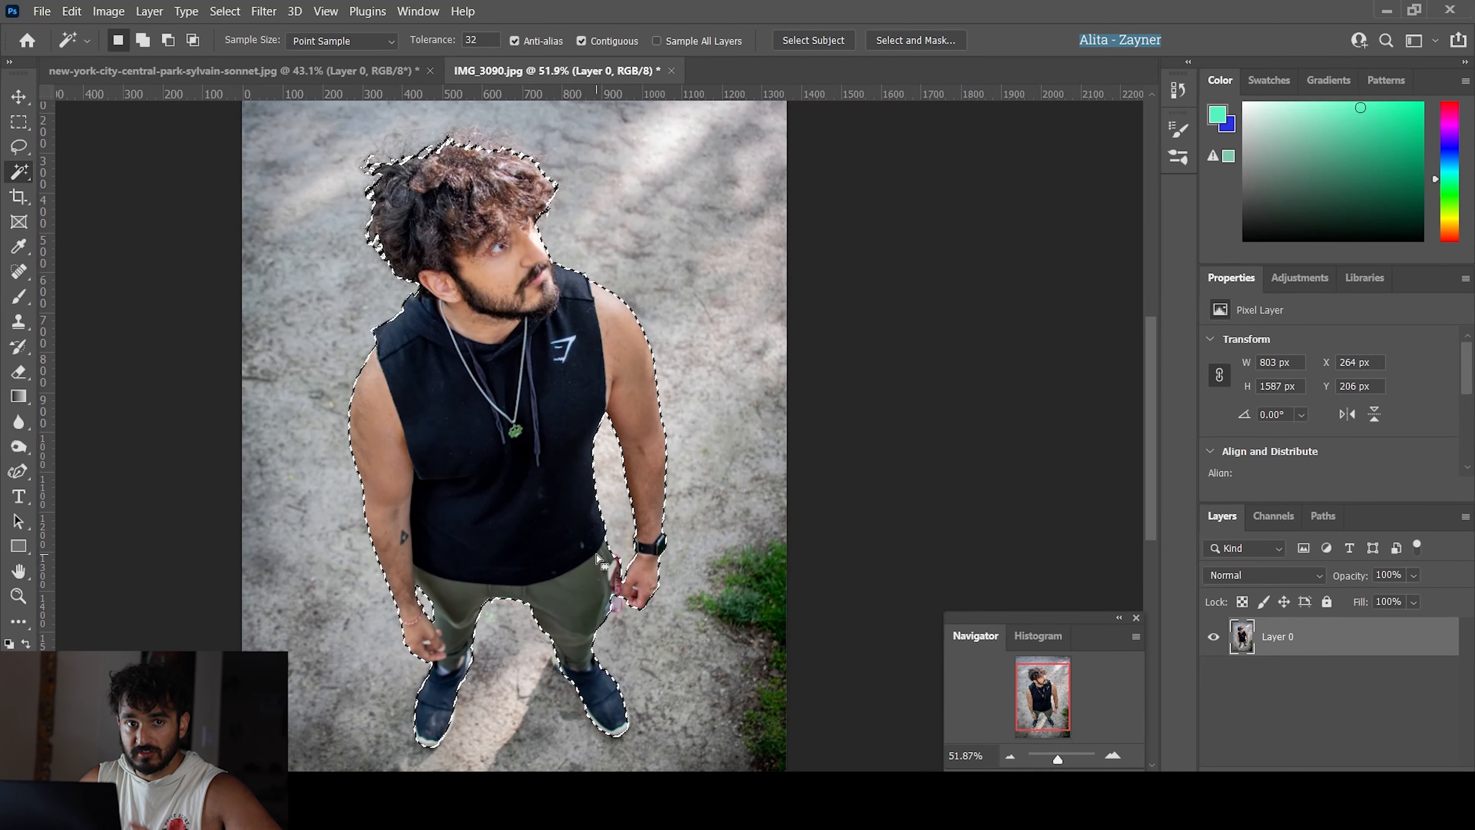
scroll(697, 552, "left", 1)
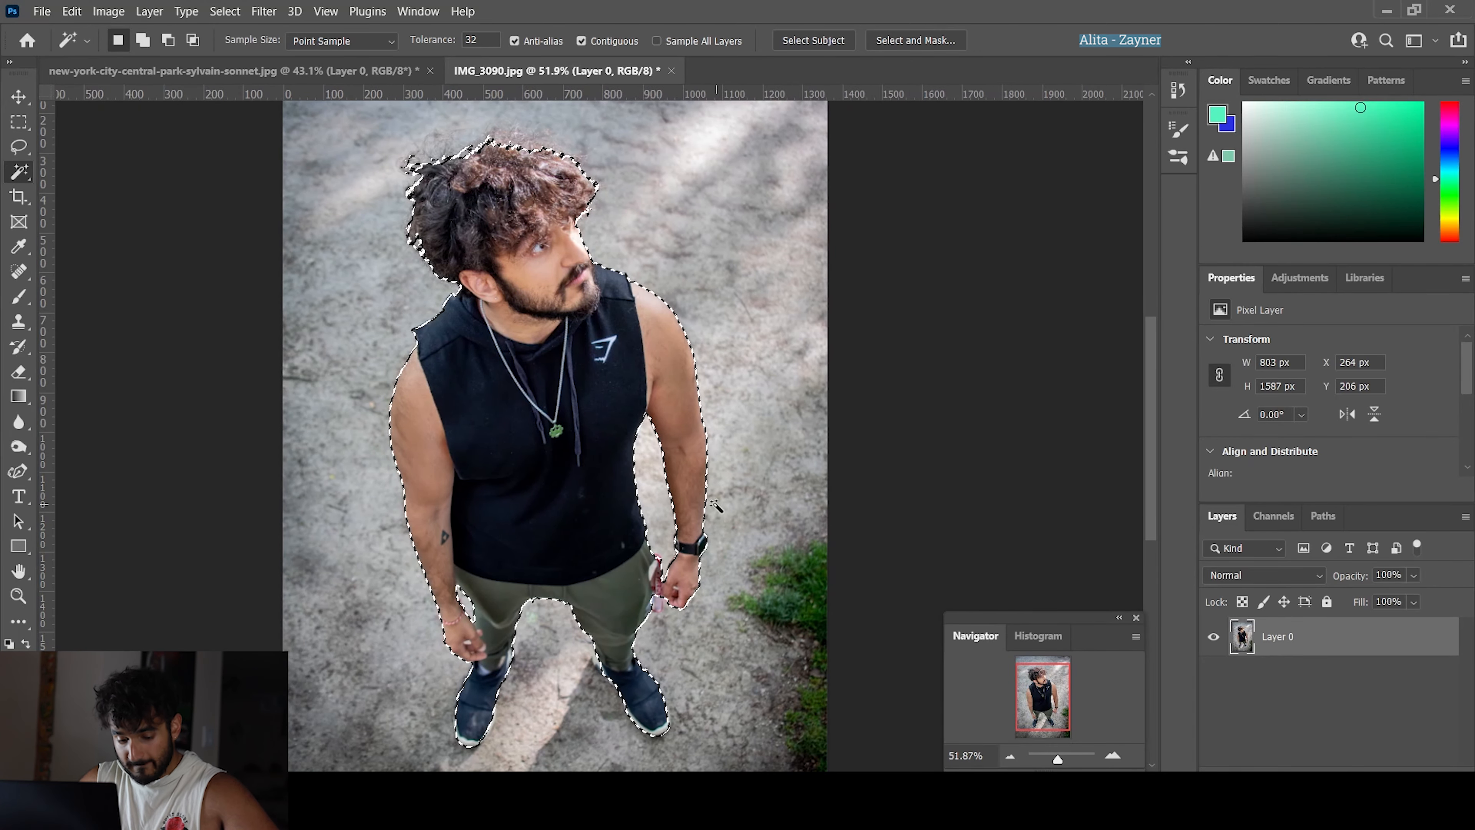
scroll(659, 440, "down", 1)
scroll(658, 440, "down", 1)
scroll(639, 418, "down", 1)
Copy the selected man to a new layer with Layer Via Copy and hide Layer 0.
right_click(585, 364)
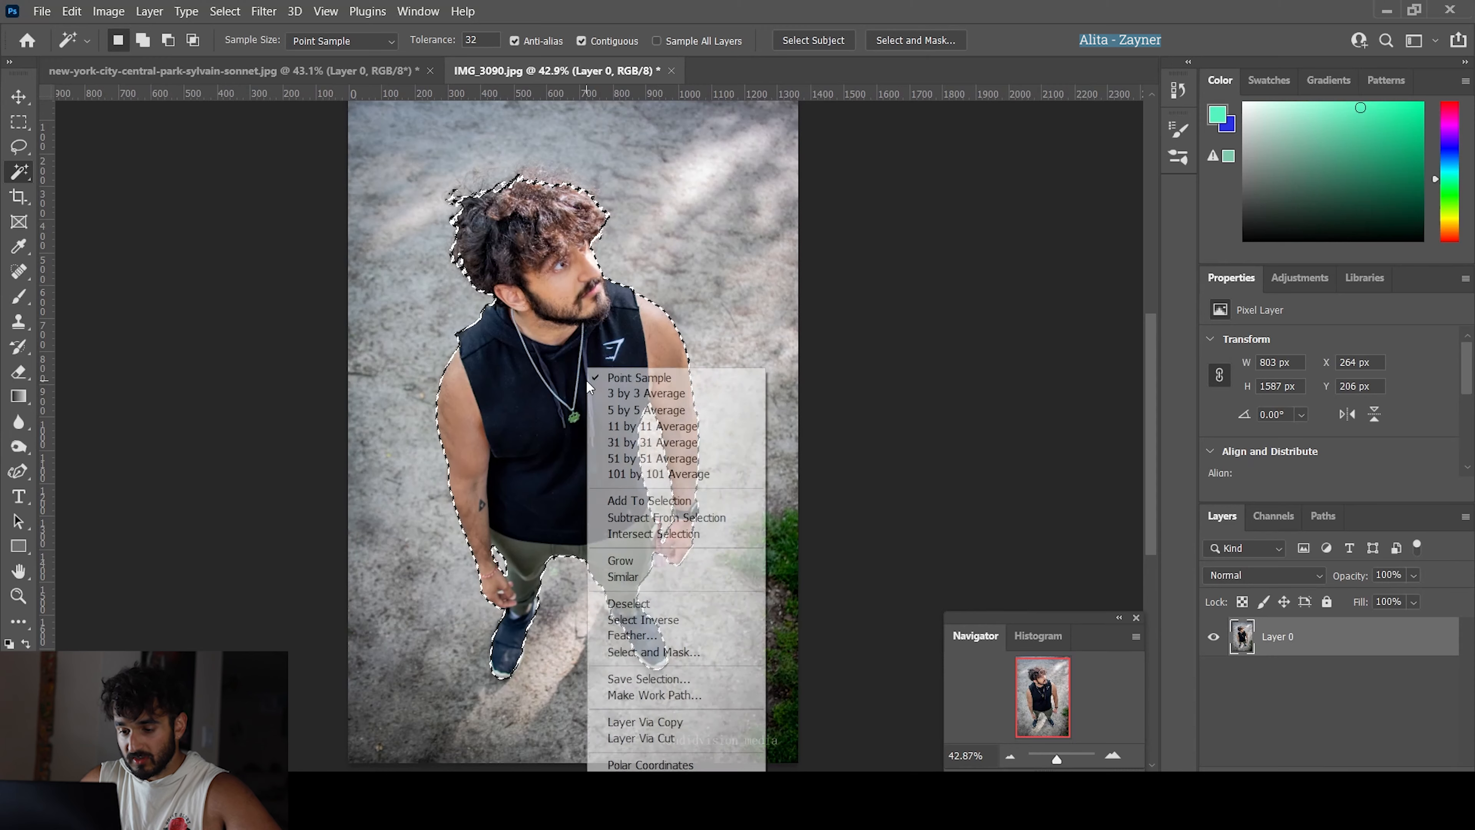
left_click(648, 723)
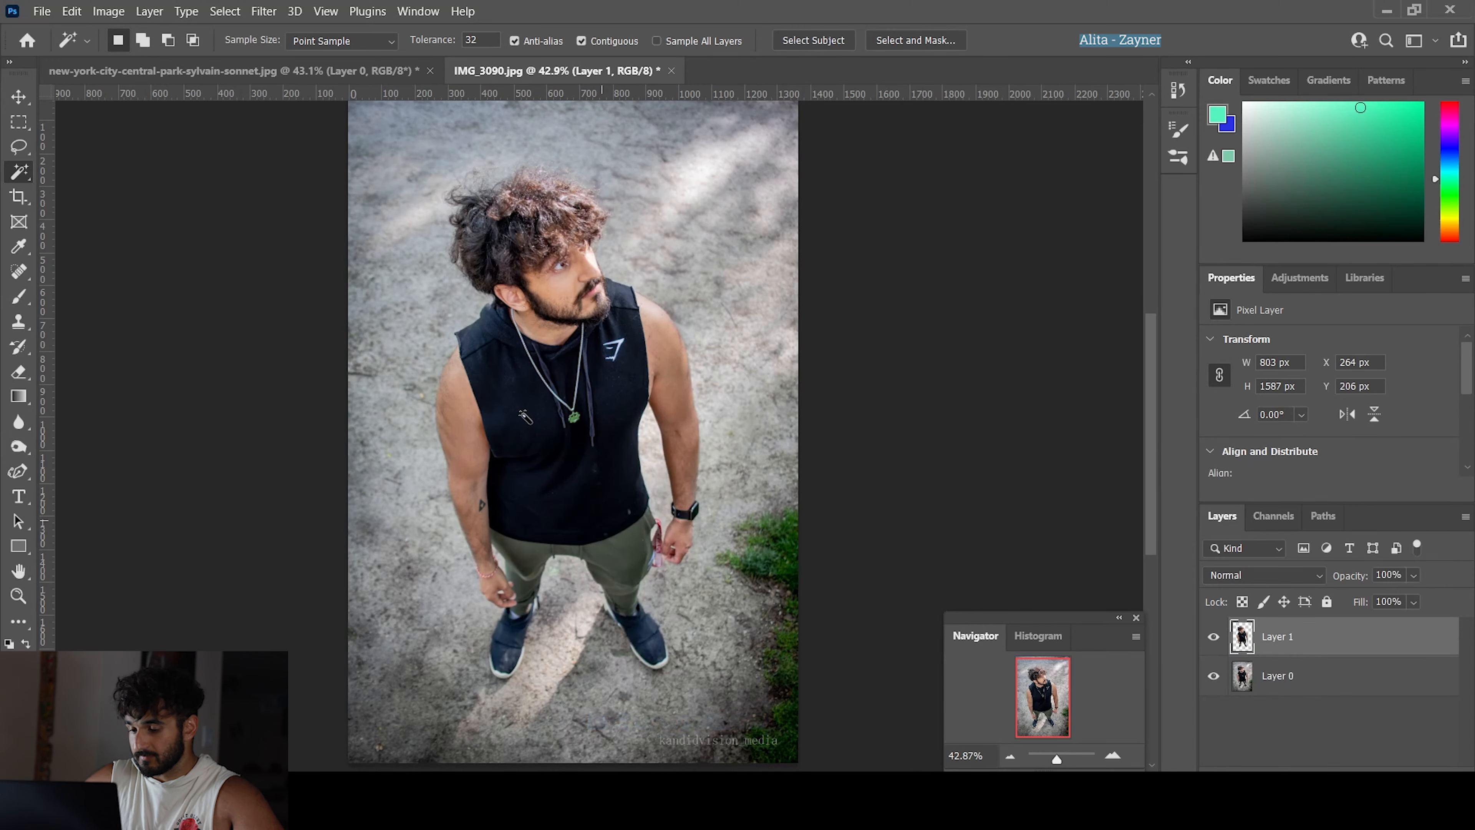
left_click(1213, 676)
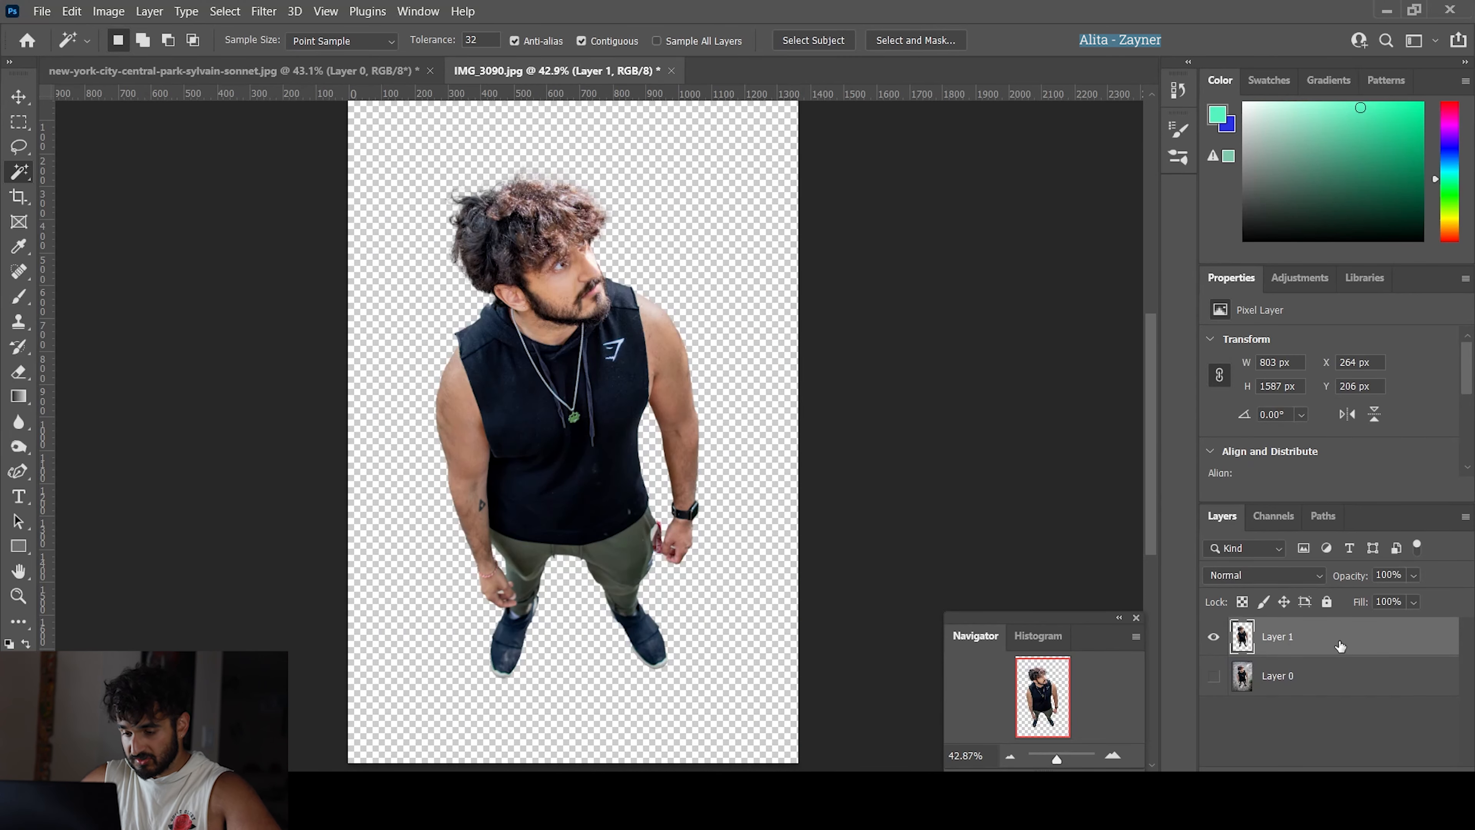
Paste the cut-out man into the new-york-city-central-park-sylvain-sonnet.jpg document as a new layer, accepting the profile conversion.
key("ctrl+Tab")
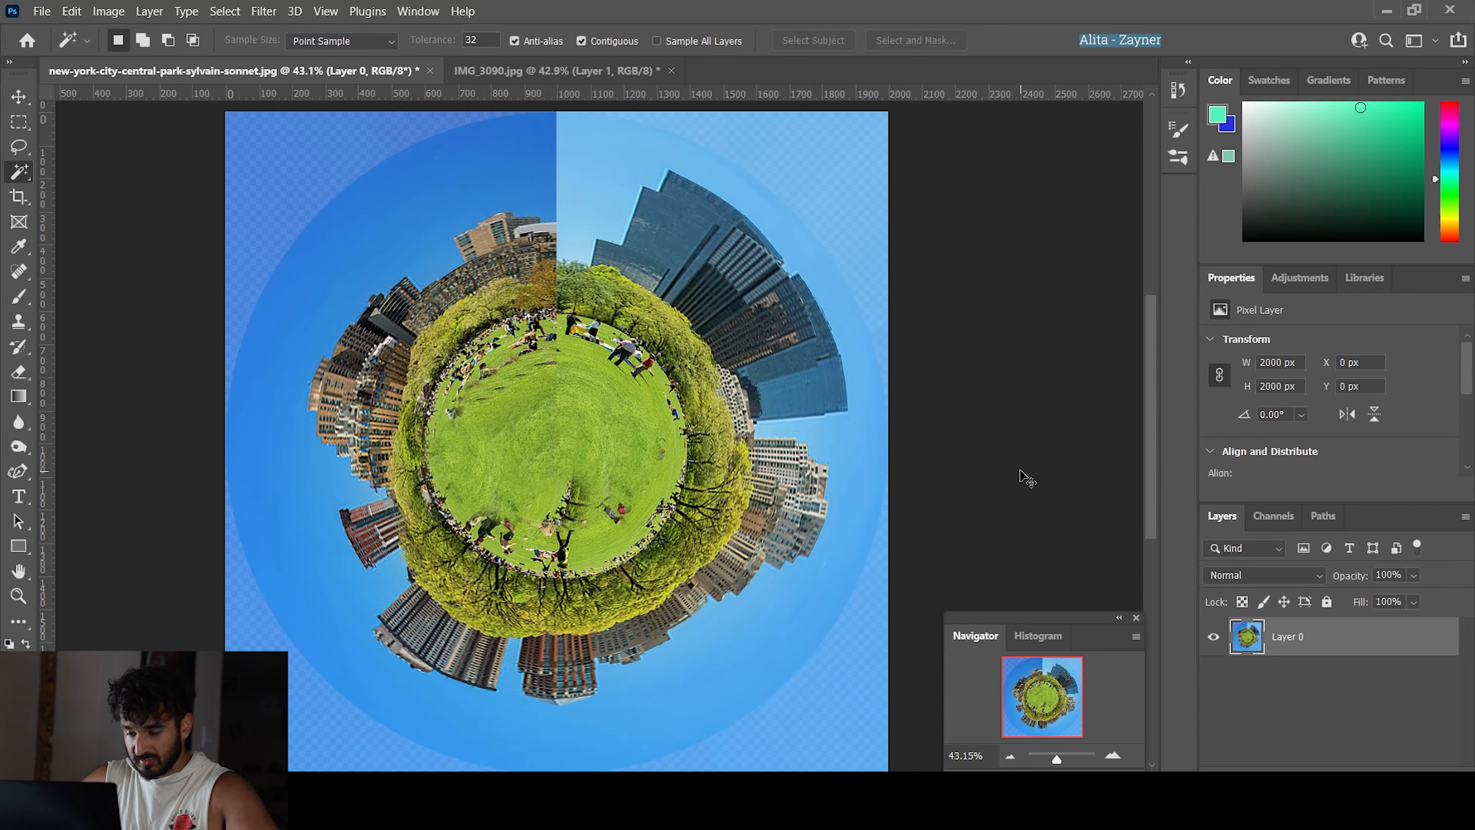
key("ctrl+v")
left_click(826, 337)
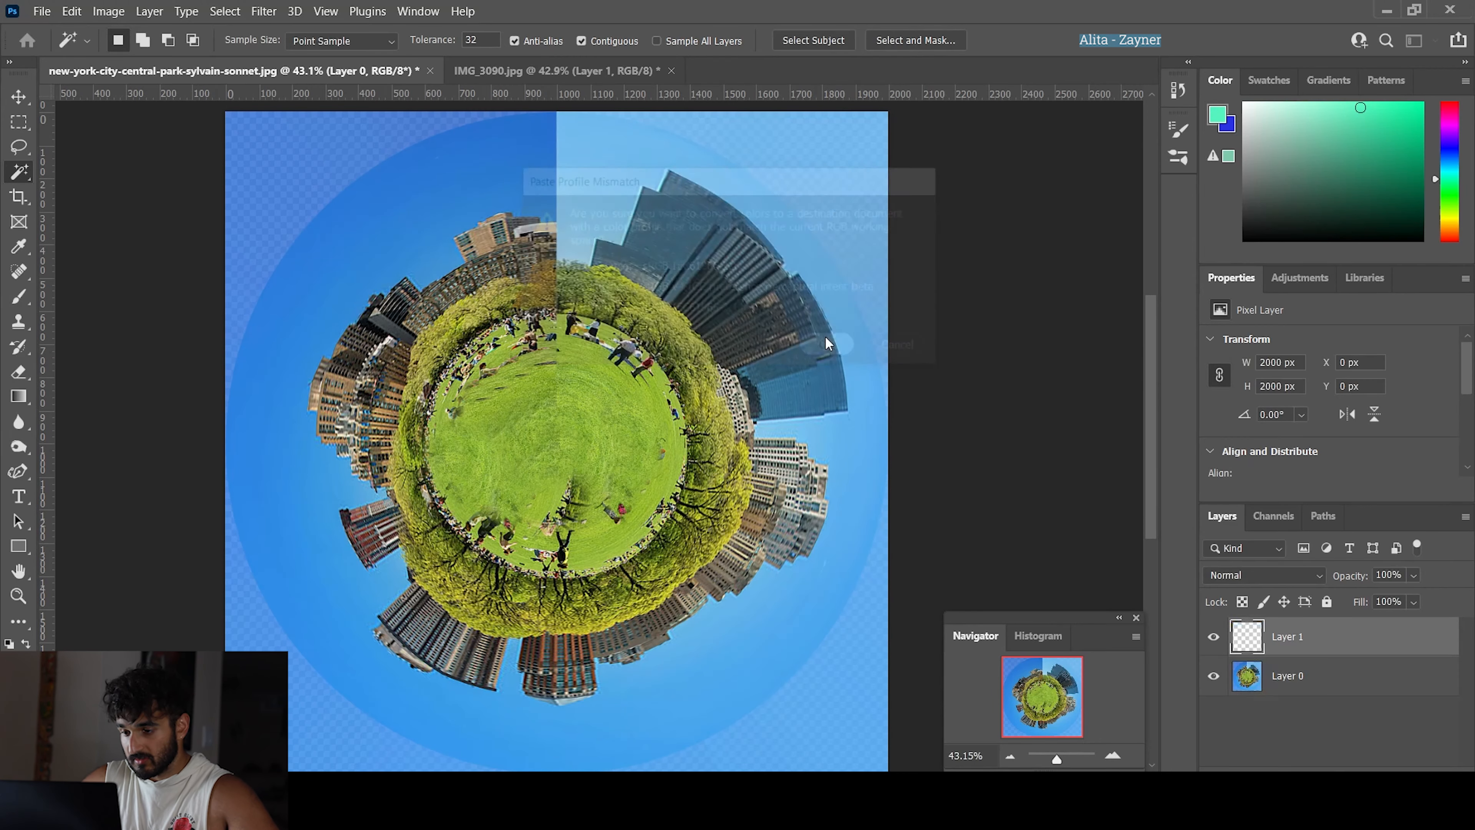
Scale the pasted man to about 44% and place him horizontally centred with his feet on the upper part of the lawn.
key("ctrl+t")
left_click_drag(423, 179, 571, 472)
left_click_drag(629, 606, 567, 327)
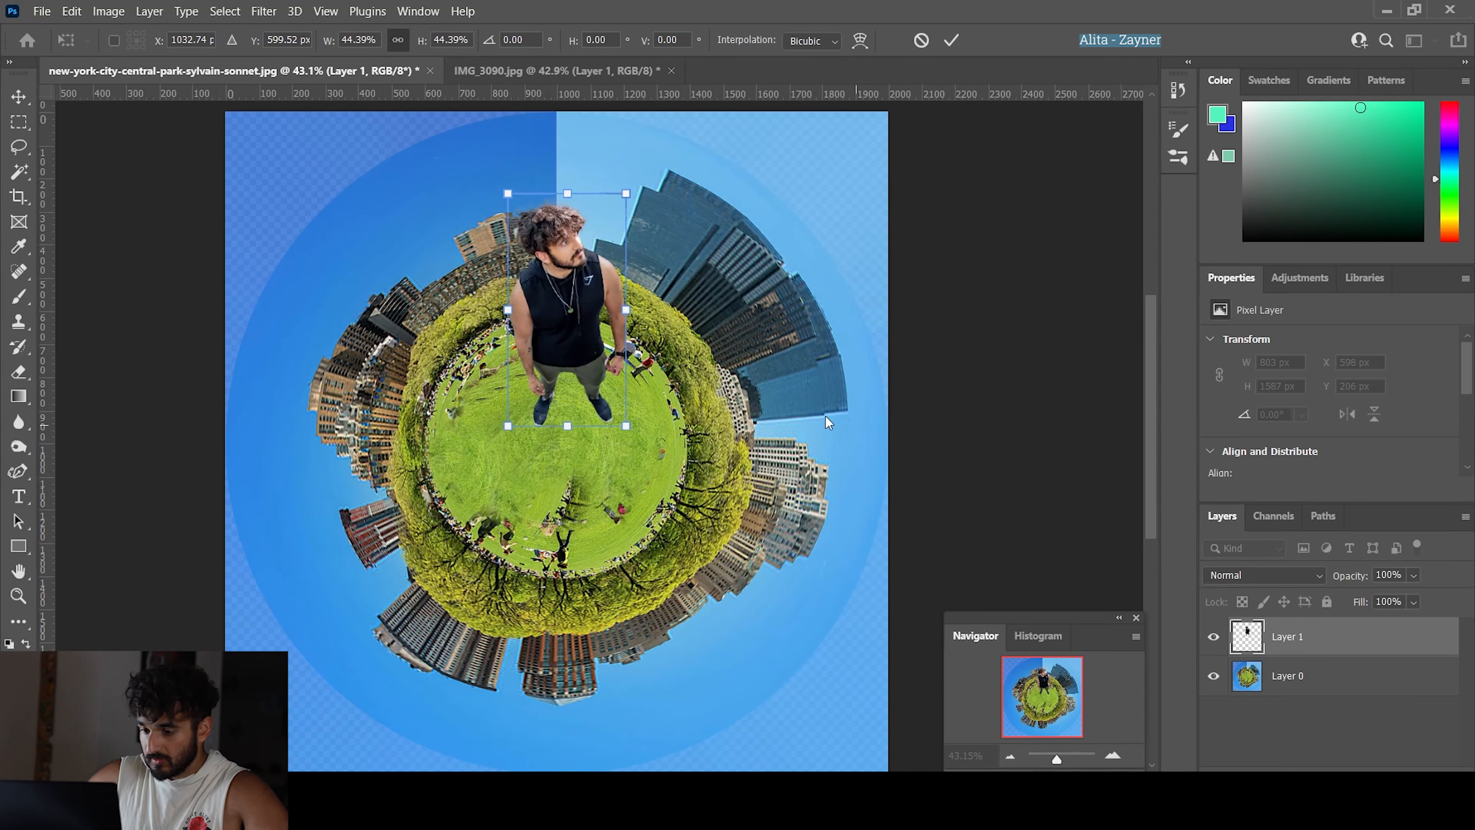
left_click_drag(555, 275, 544, 249)
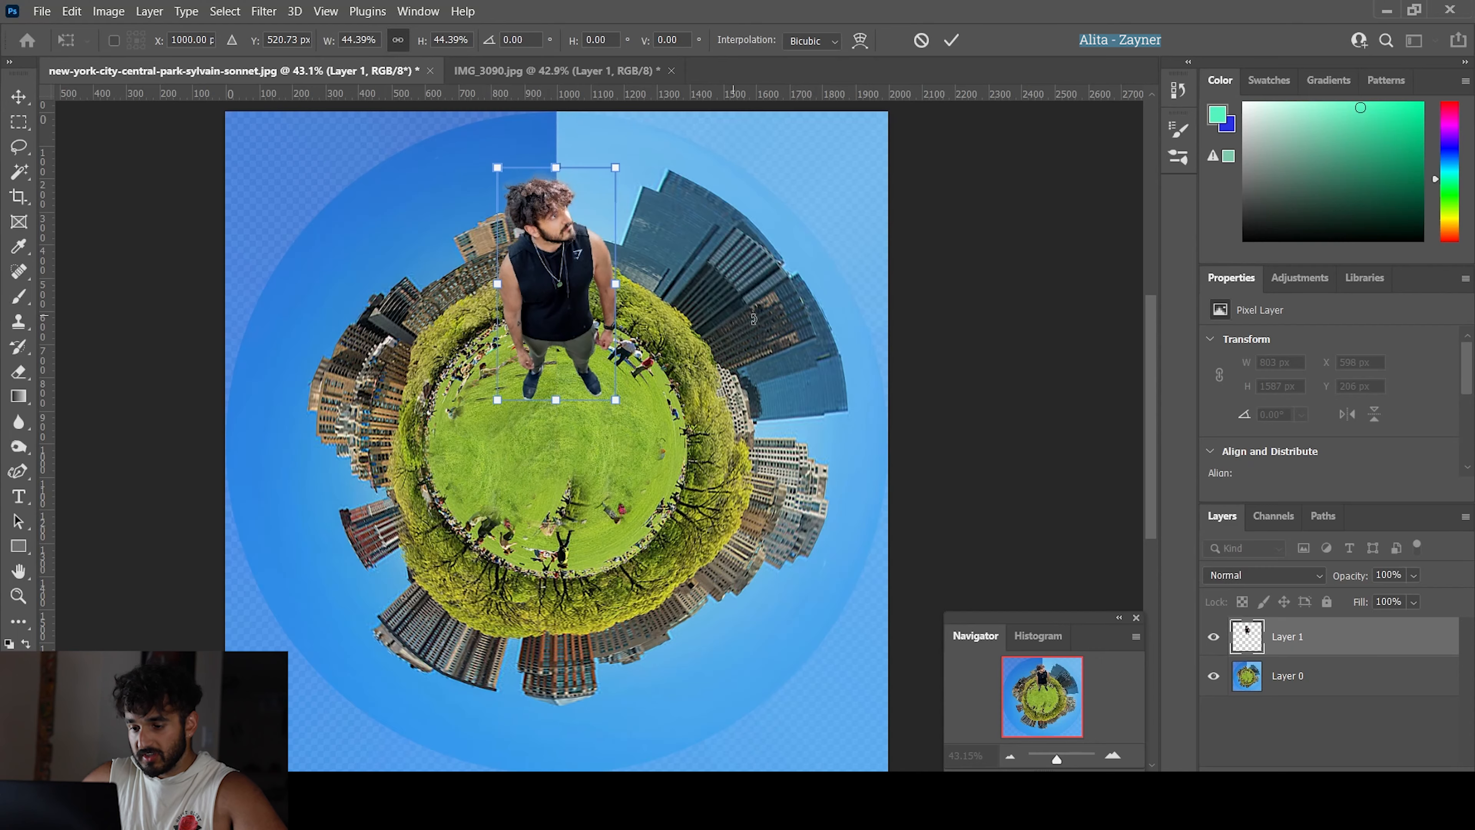
Hide the man's layer and paint over the vertical seam above the lawn on Layer 0 with the content-aware Spot Healing Brush.
left_click(1214, 636)
key("w")
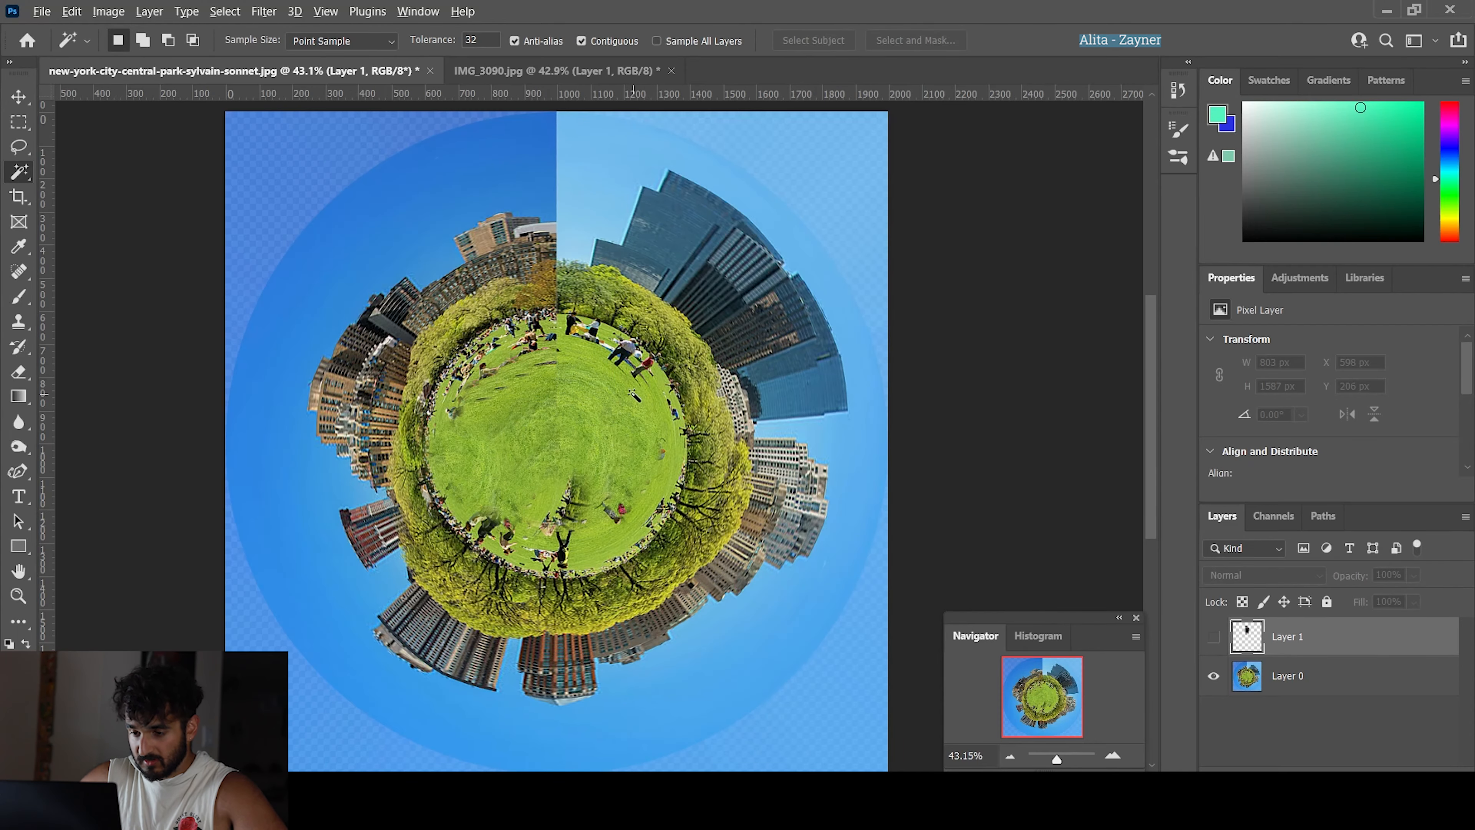
scroll(634, 395, "up", 3)
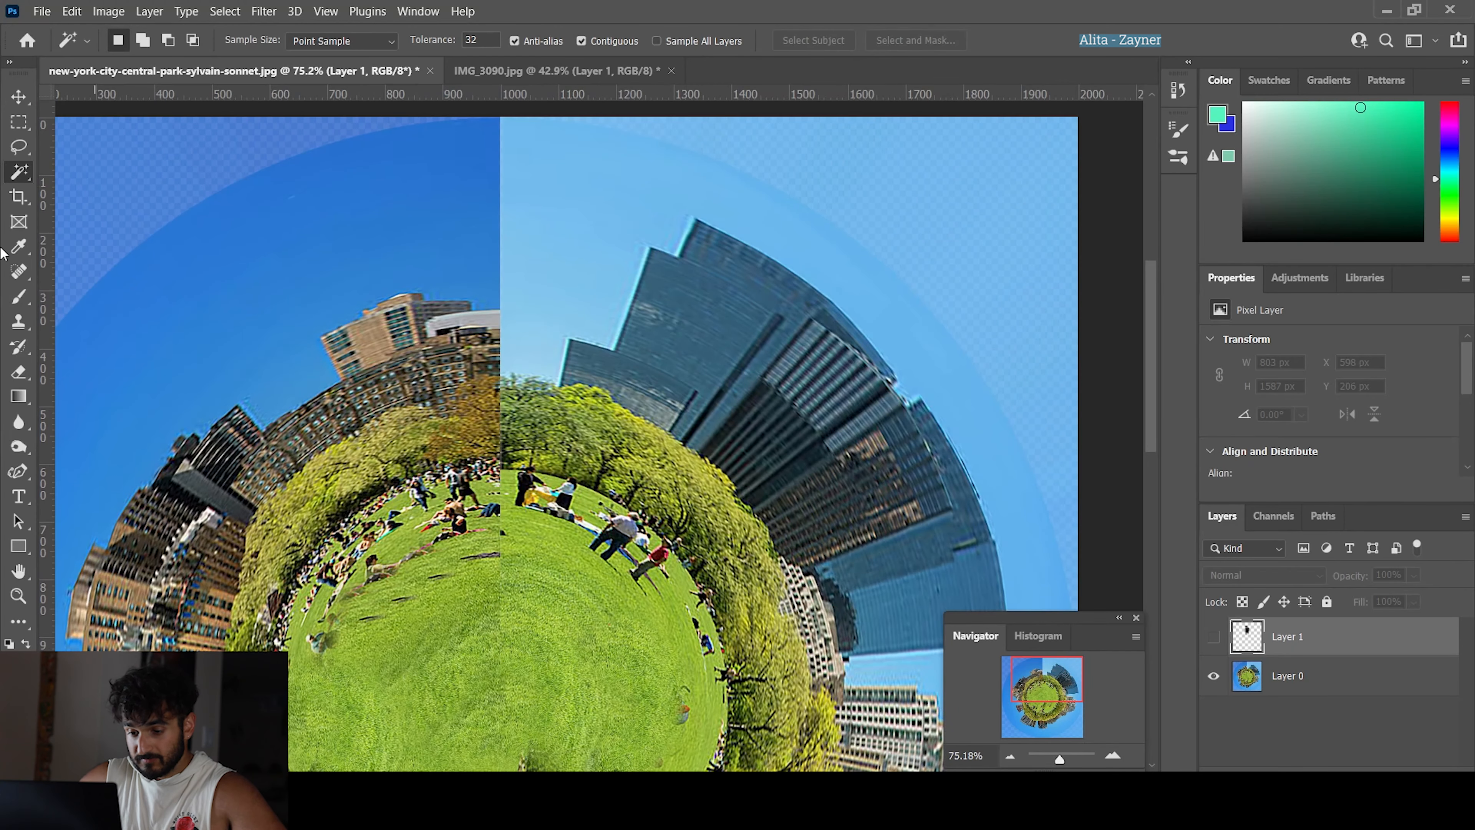
scroll(102, 262, "up", 1)
left_click(13, 269)
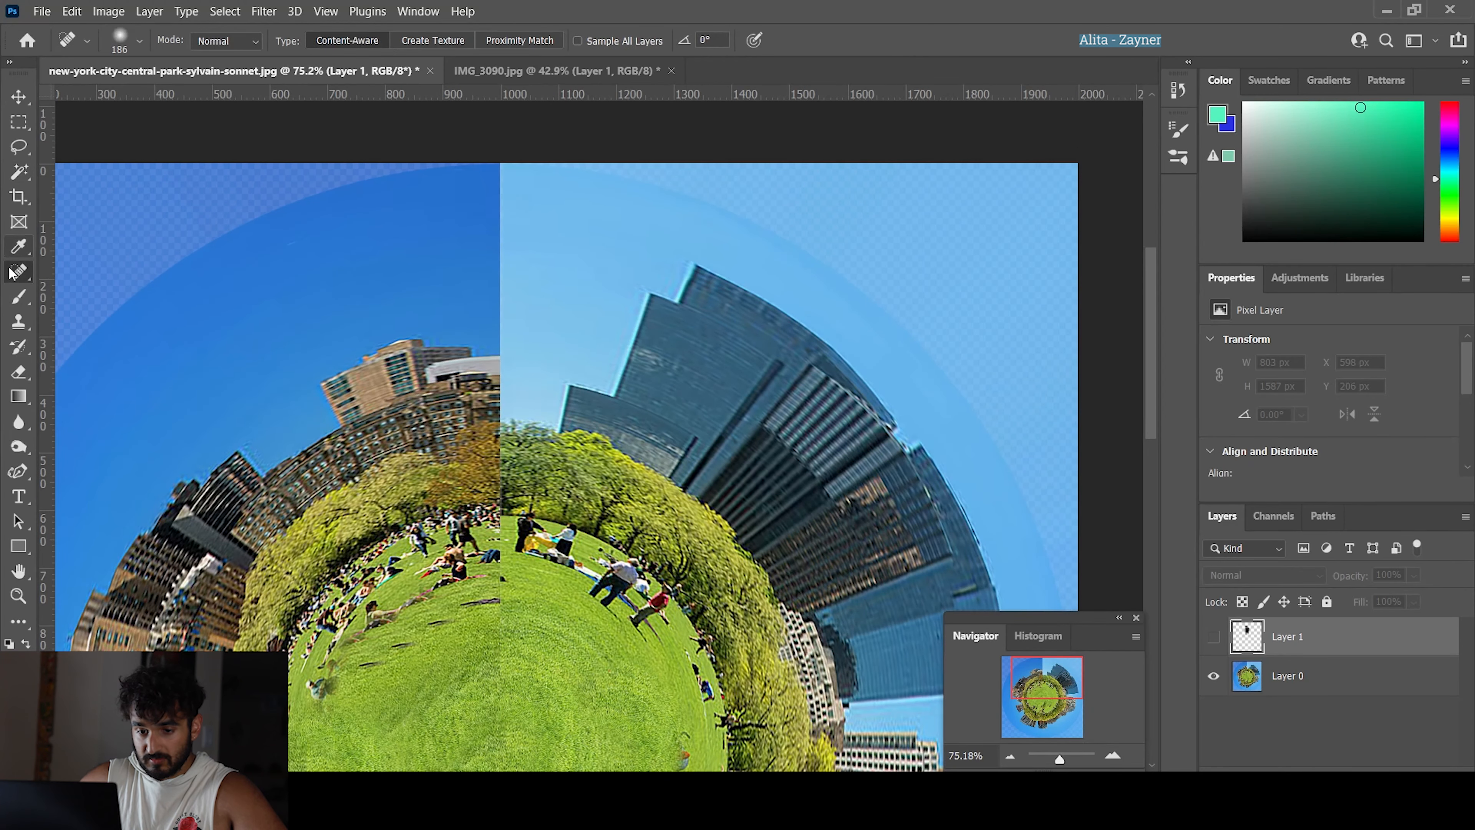
left_click(1311, 688)
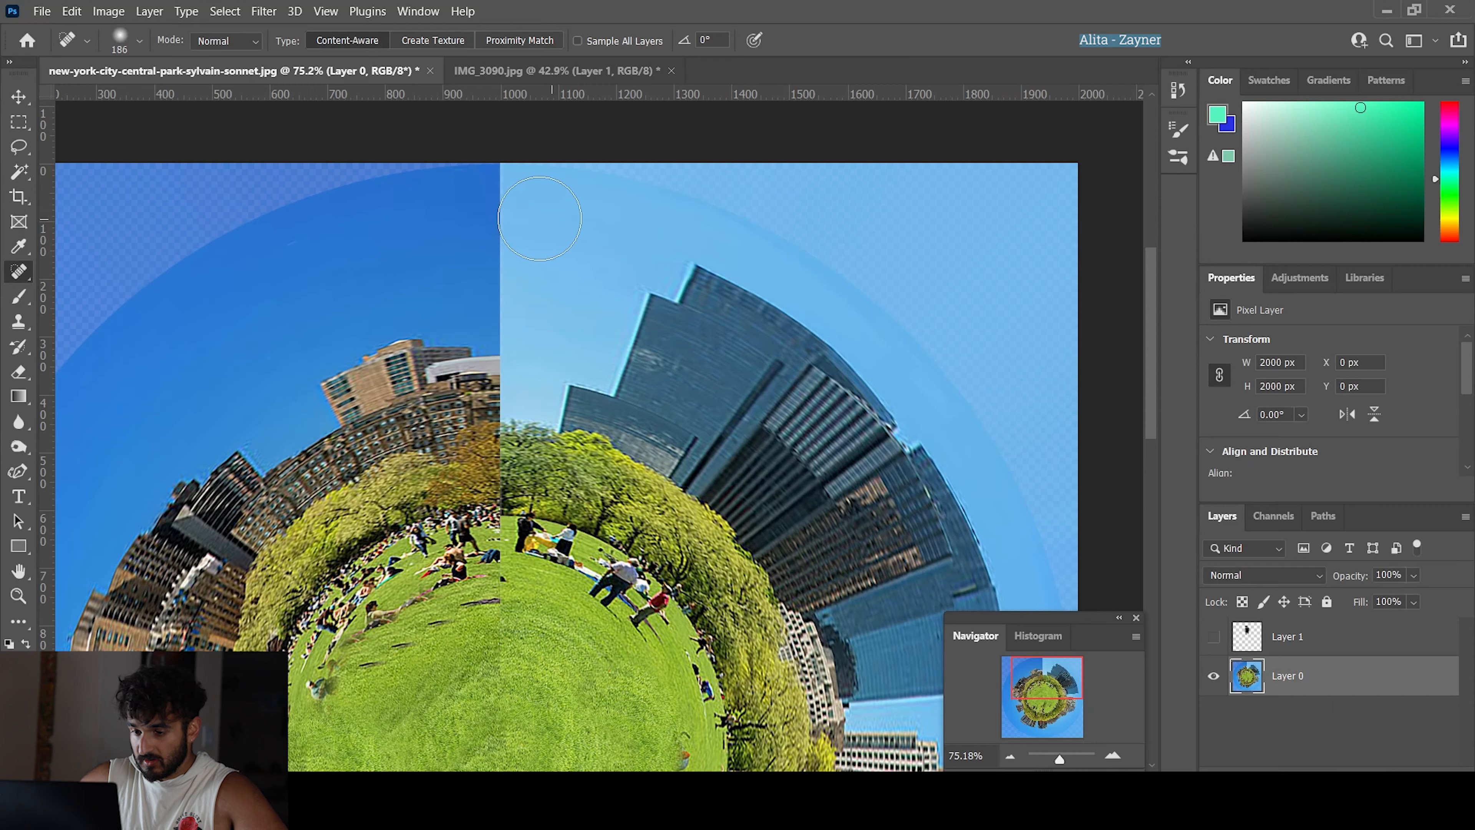
mouse_move(508, 204)
left_mouse_down()
mouse_move(483, 452)
mouse_move(495, 502)
mouse_move(511, 221)
mouse_move(496, 612)
mouse_move(510, 245)
left_mouse_up()
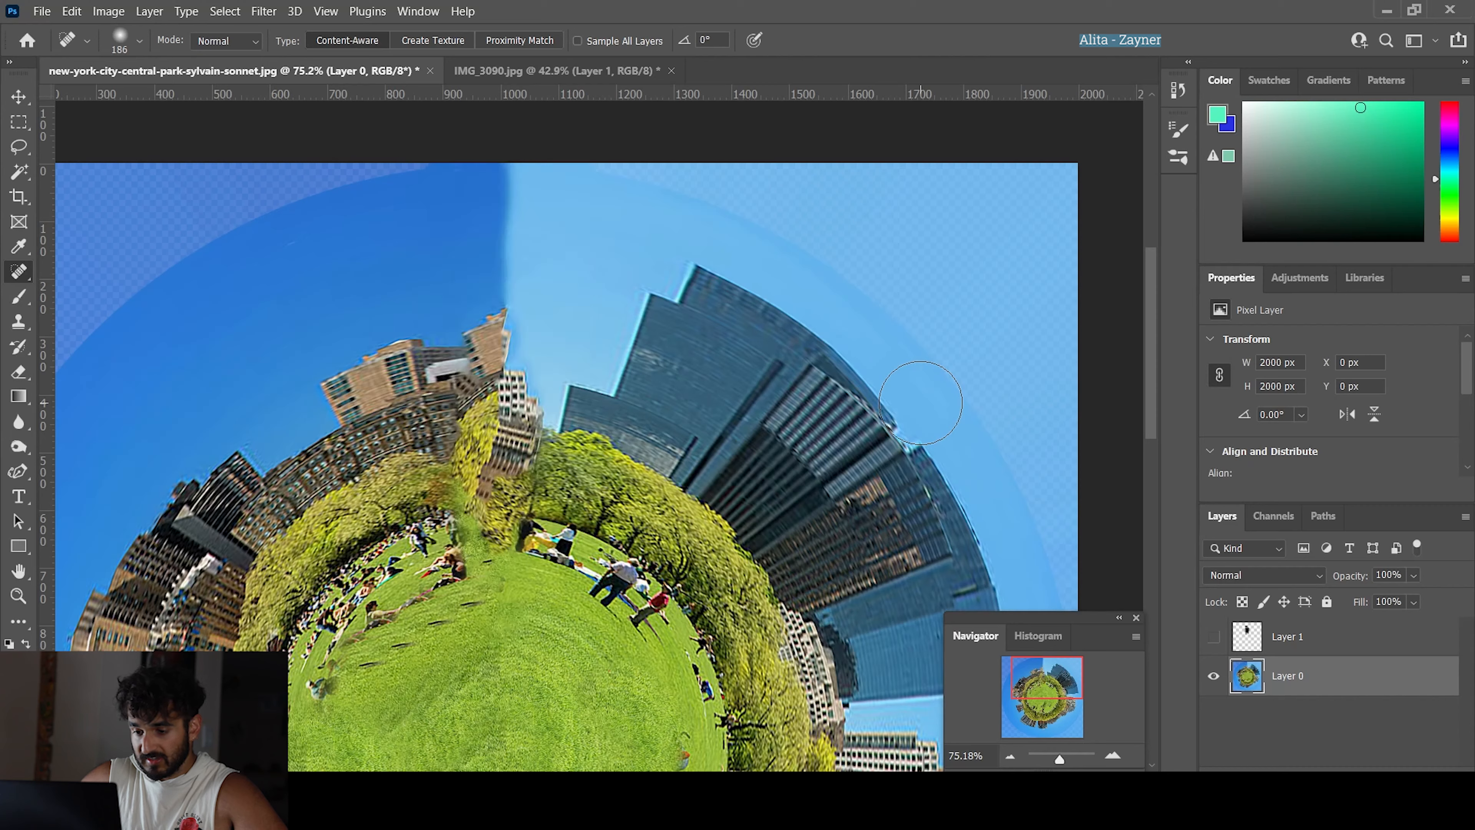
mouse_move(490, 337)
left_mouse_down()
mouse_move(500, 186)
mouse_move(497, 610)
left_mouse_up()
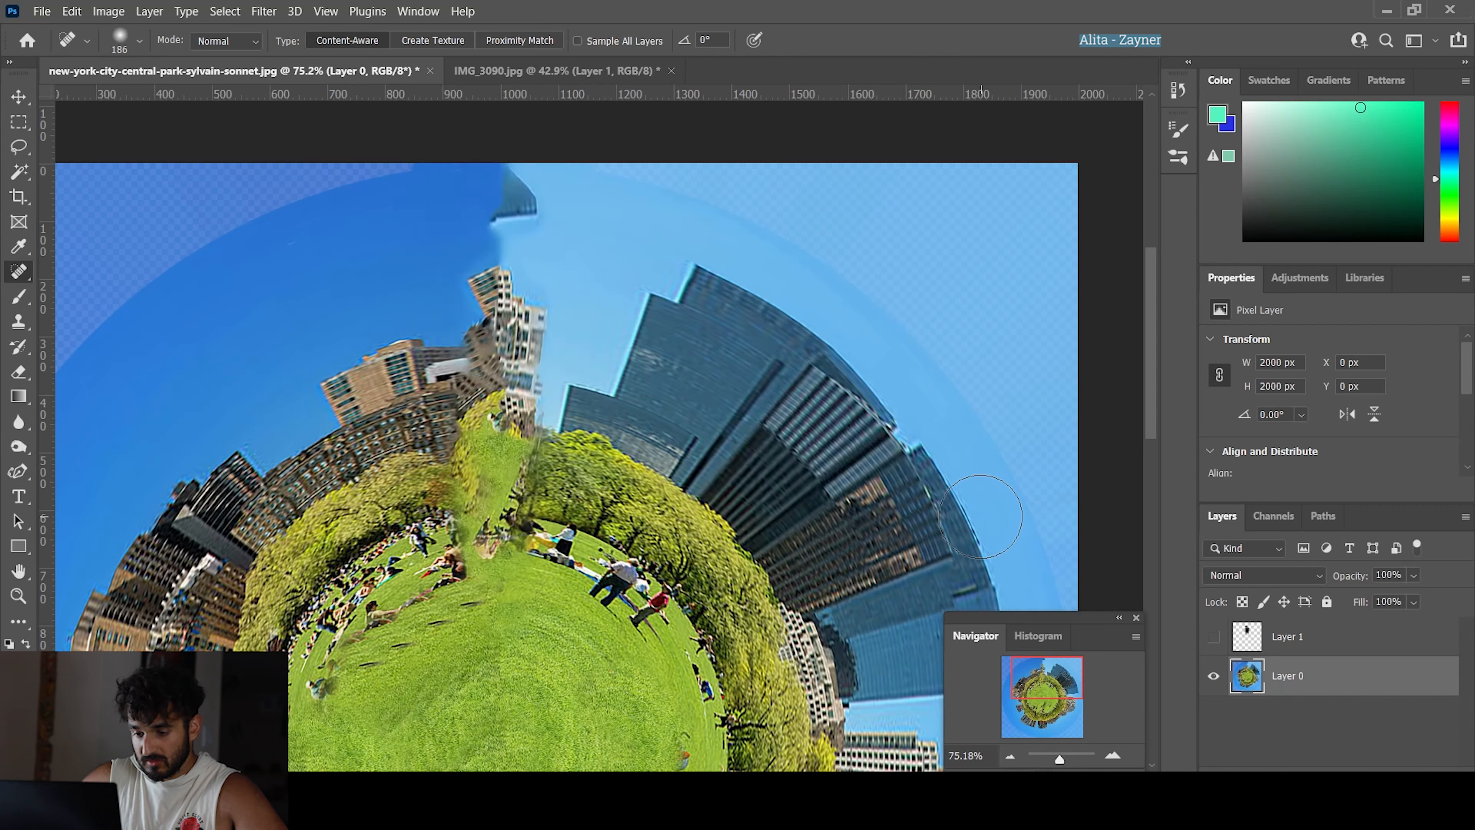
mouse_move(512, 259)
left_mouse_down()
mouse_move(482, 239)
mouse_move(522, 209)
mouse_move(510, 249)
mouse_move(511, 383)
left_mouse_up()
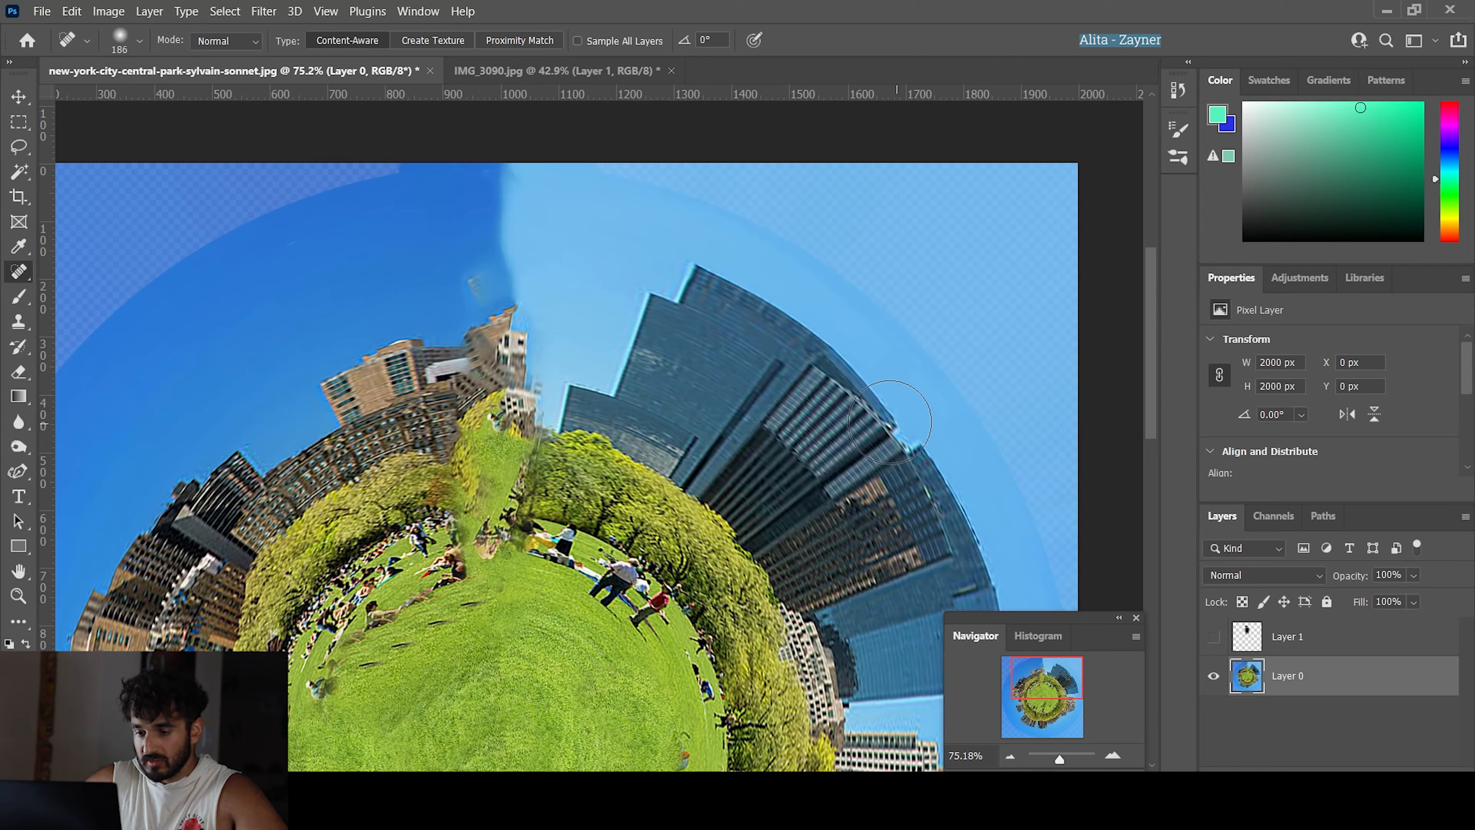
scroll(631, 444, "down", 5)
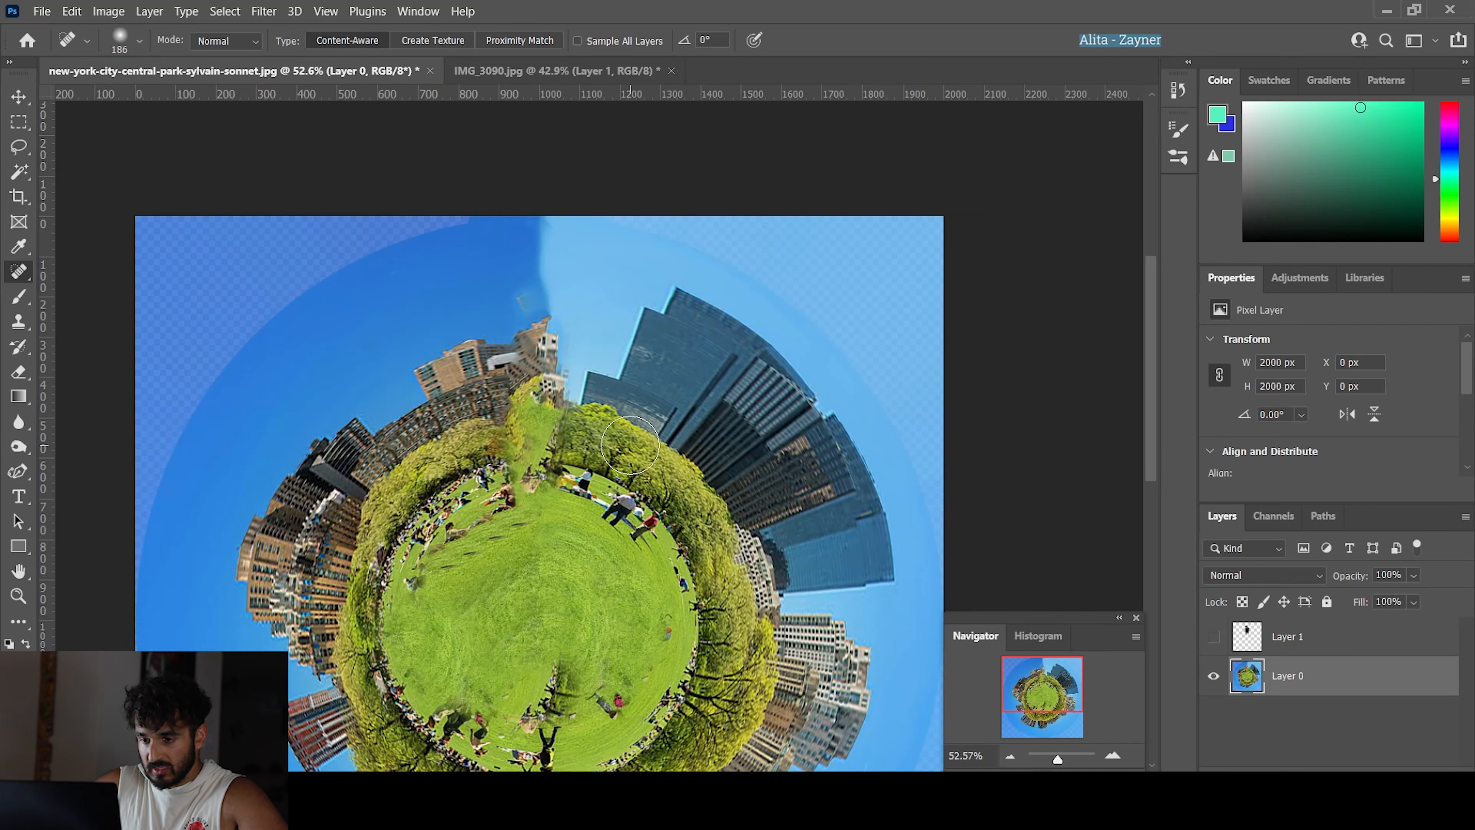
Show the man's layer again, enlarge him to about 114% and centre him with his feet on the upper lawn.
left_click(1217, 639)
key("ctrl+t")
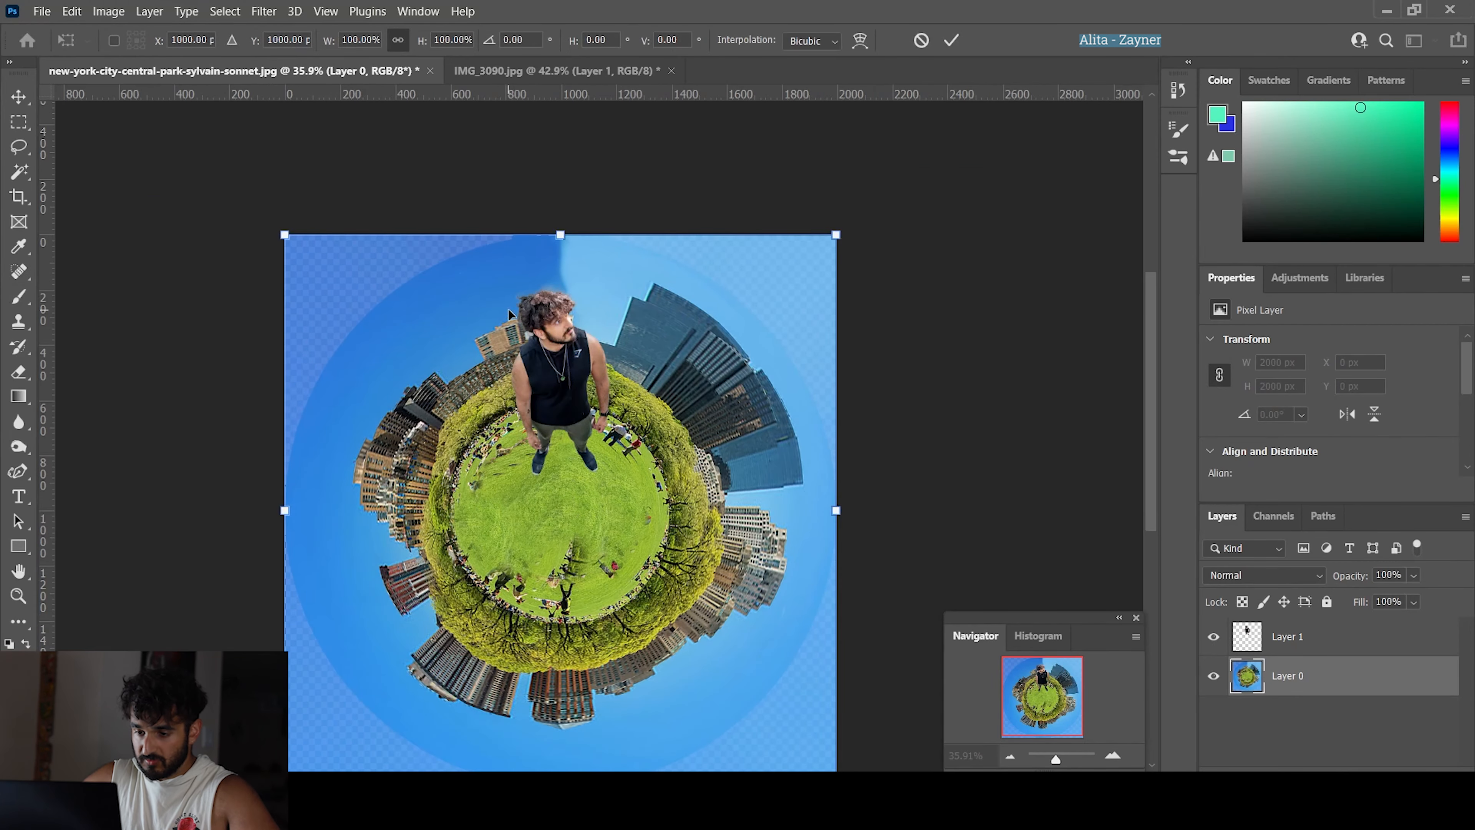
left_click(1307, 636)
key("j")
key("Print")
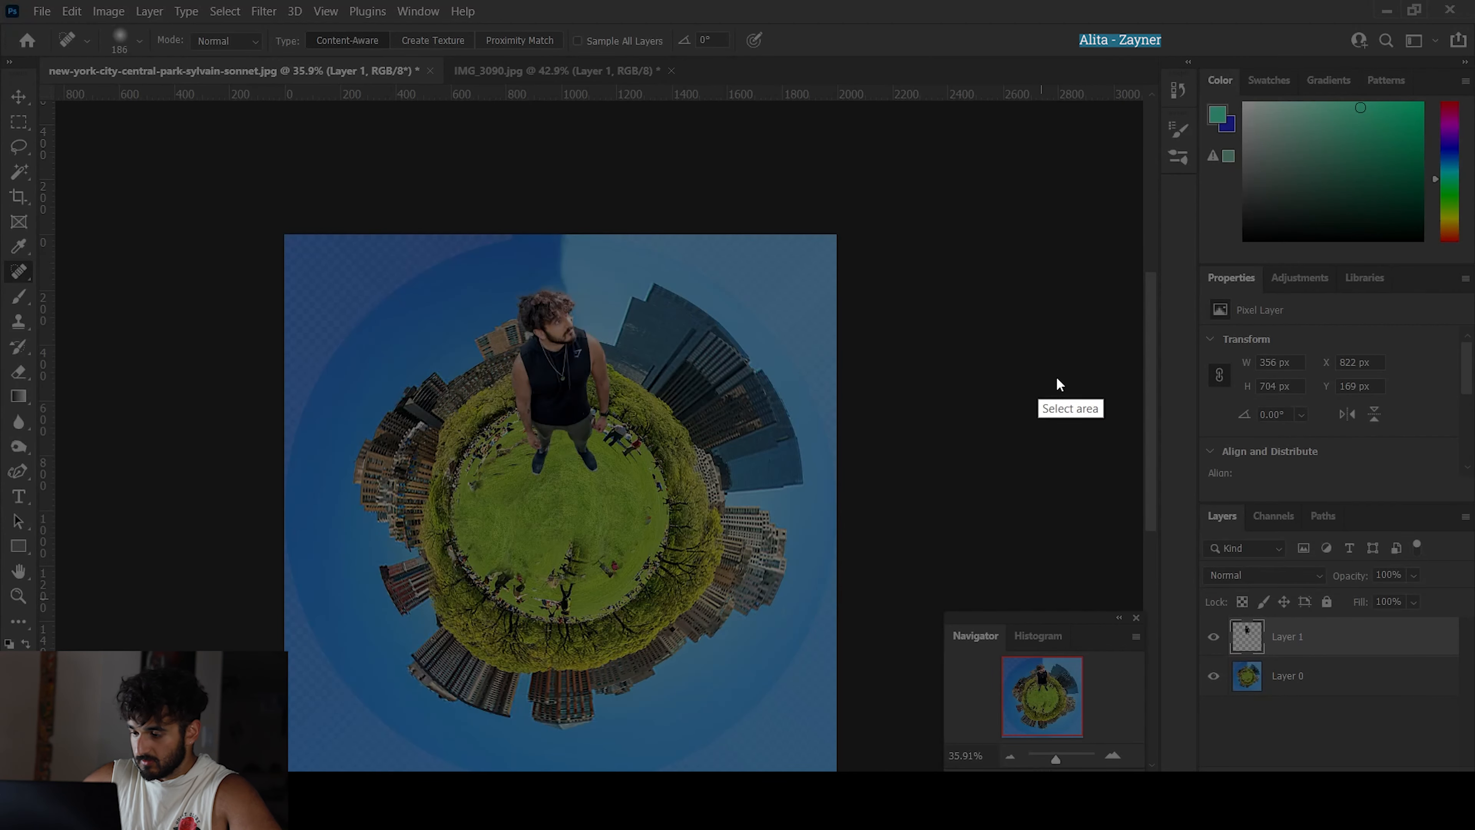
key("Escape")
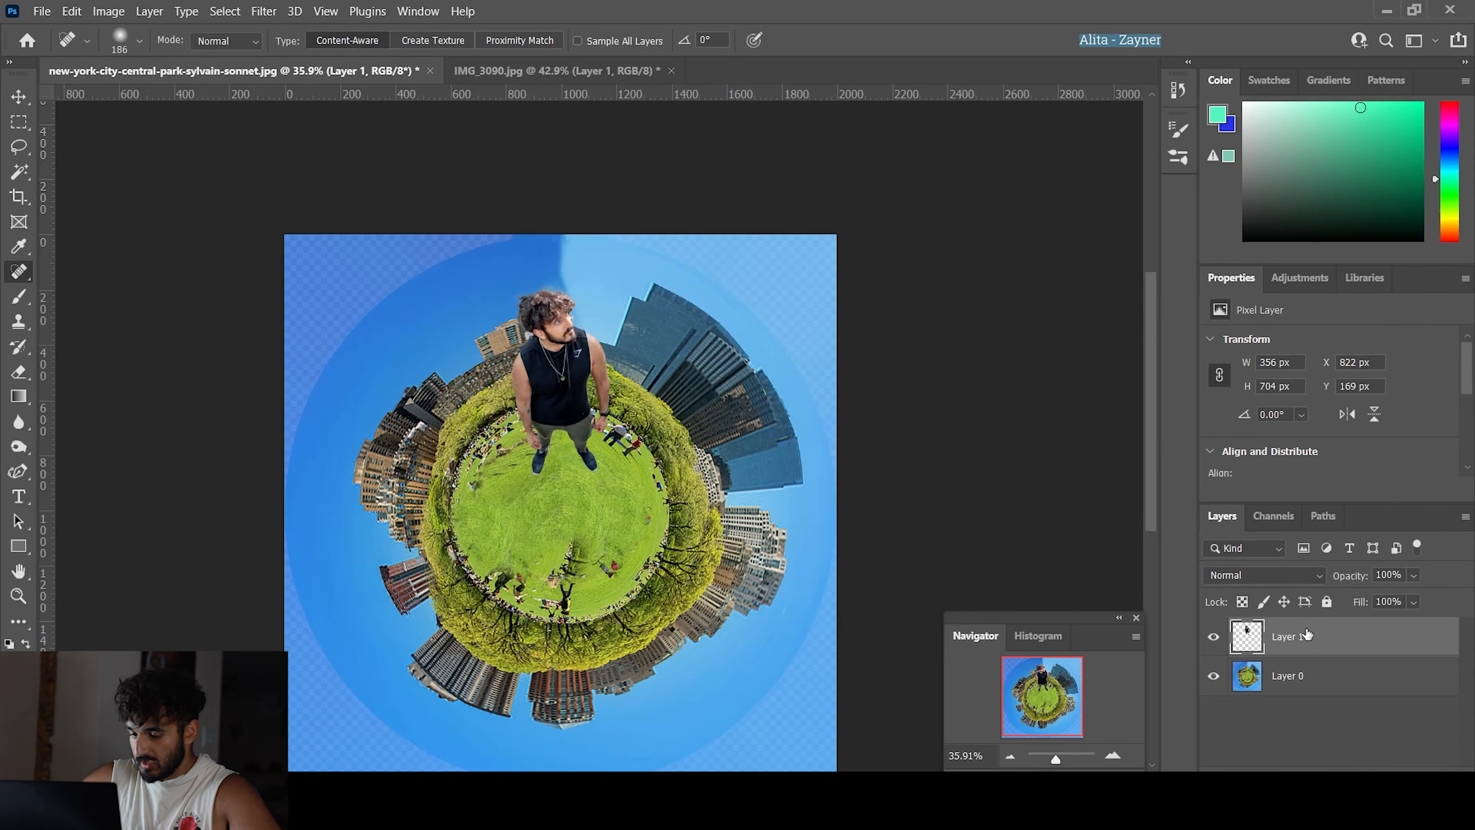
key("ctrl+t")
left_click_drag(511, 281, 479, 219)
left_click_drag(604, 320, 620, 336)
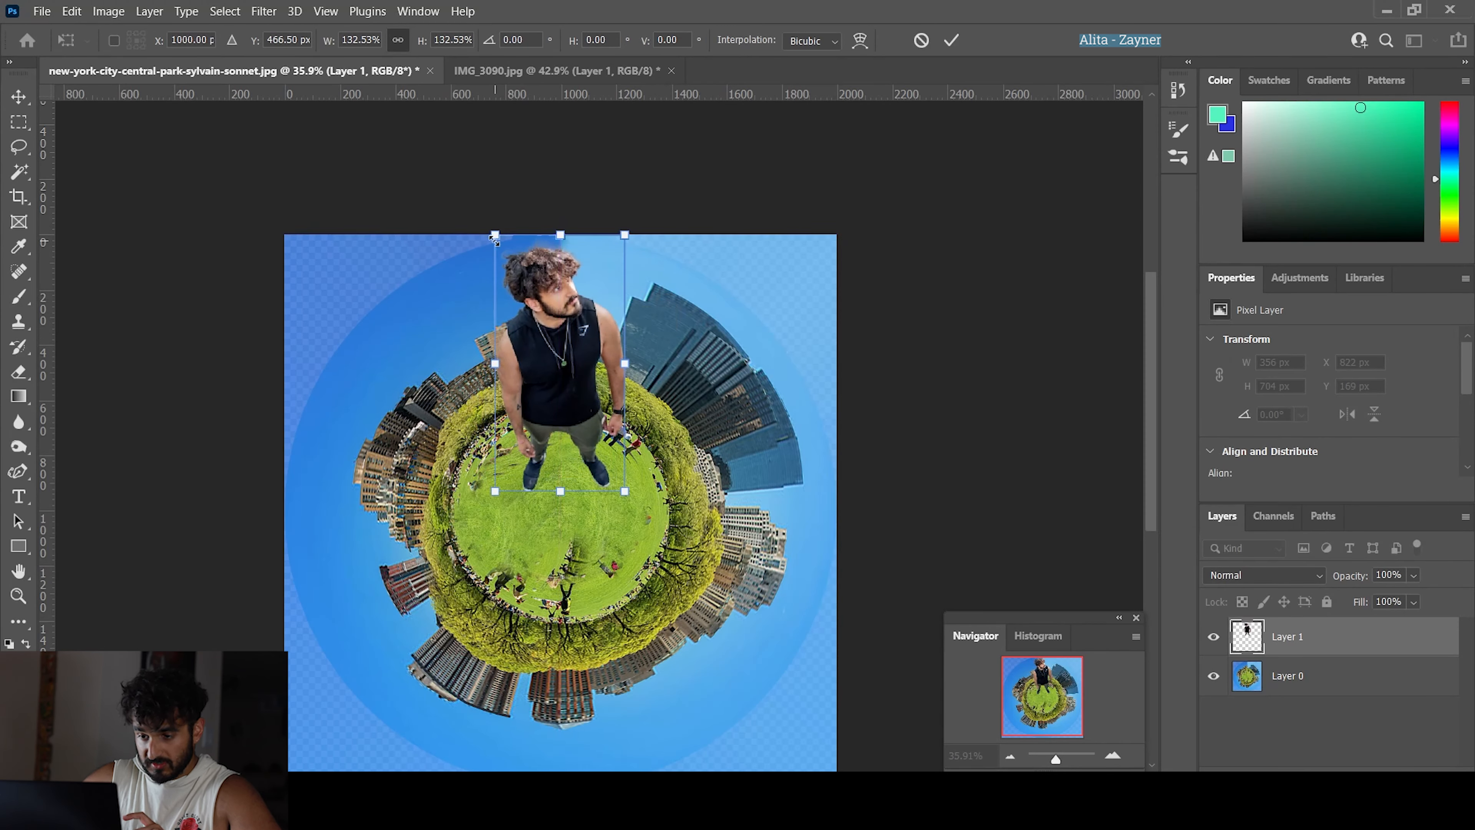
left_click_drag(494, 240, 513, 274)
left_click_drag(607, 356, 599, 339)
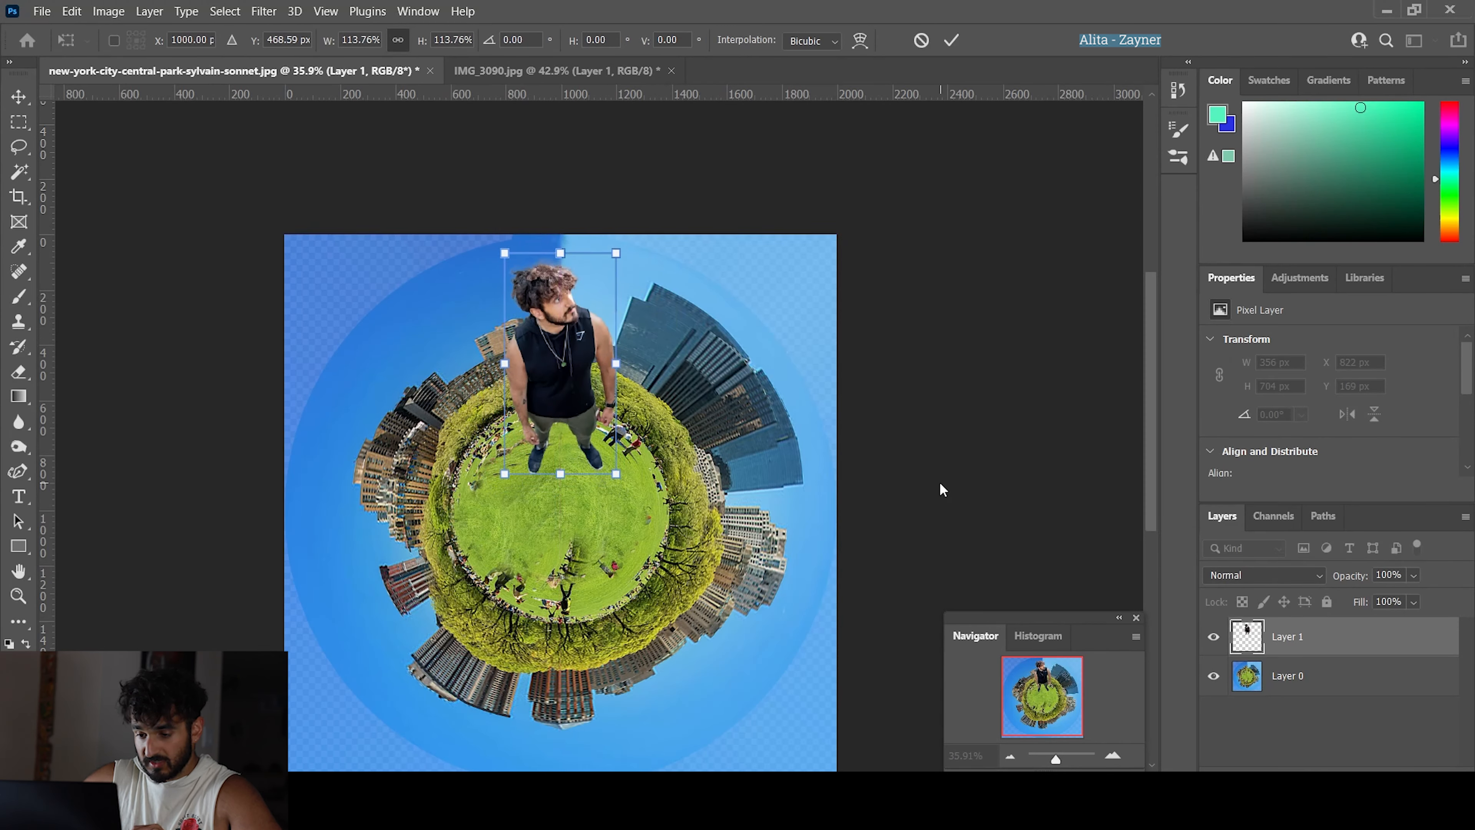
key("Return")
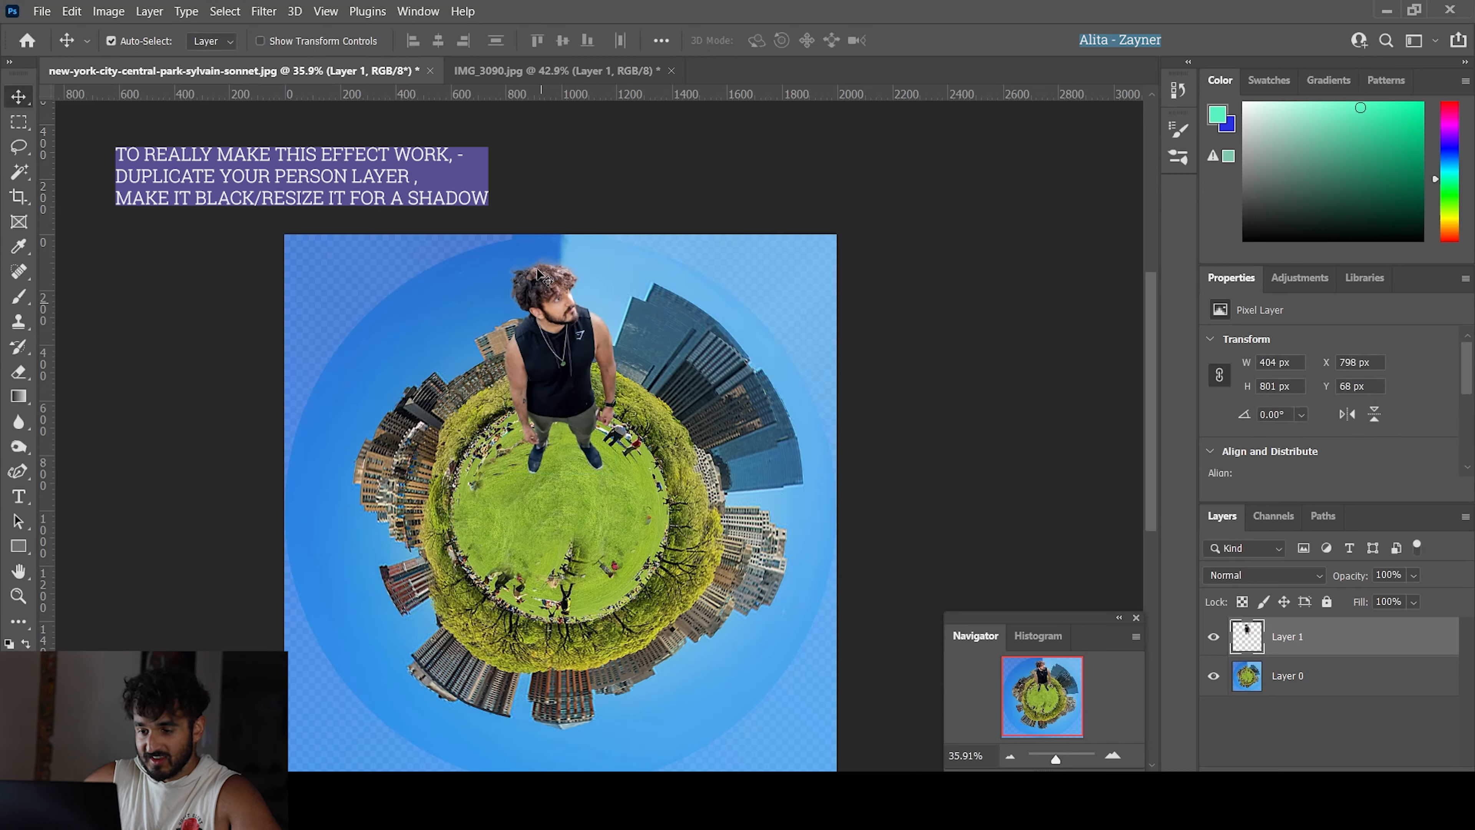
Copy the planet from Layer 0 to a new layer using Select Subject and Layer Via Copy, and hide Layer 0.
left_click(27, 173)
left_click(1326, 691)
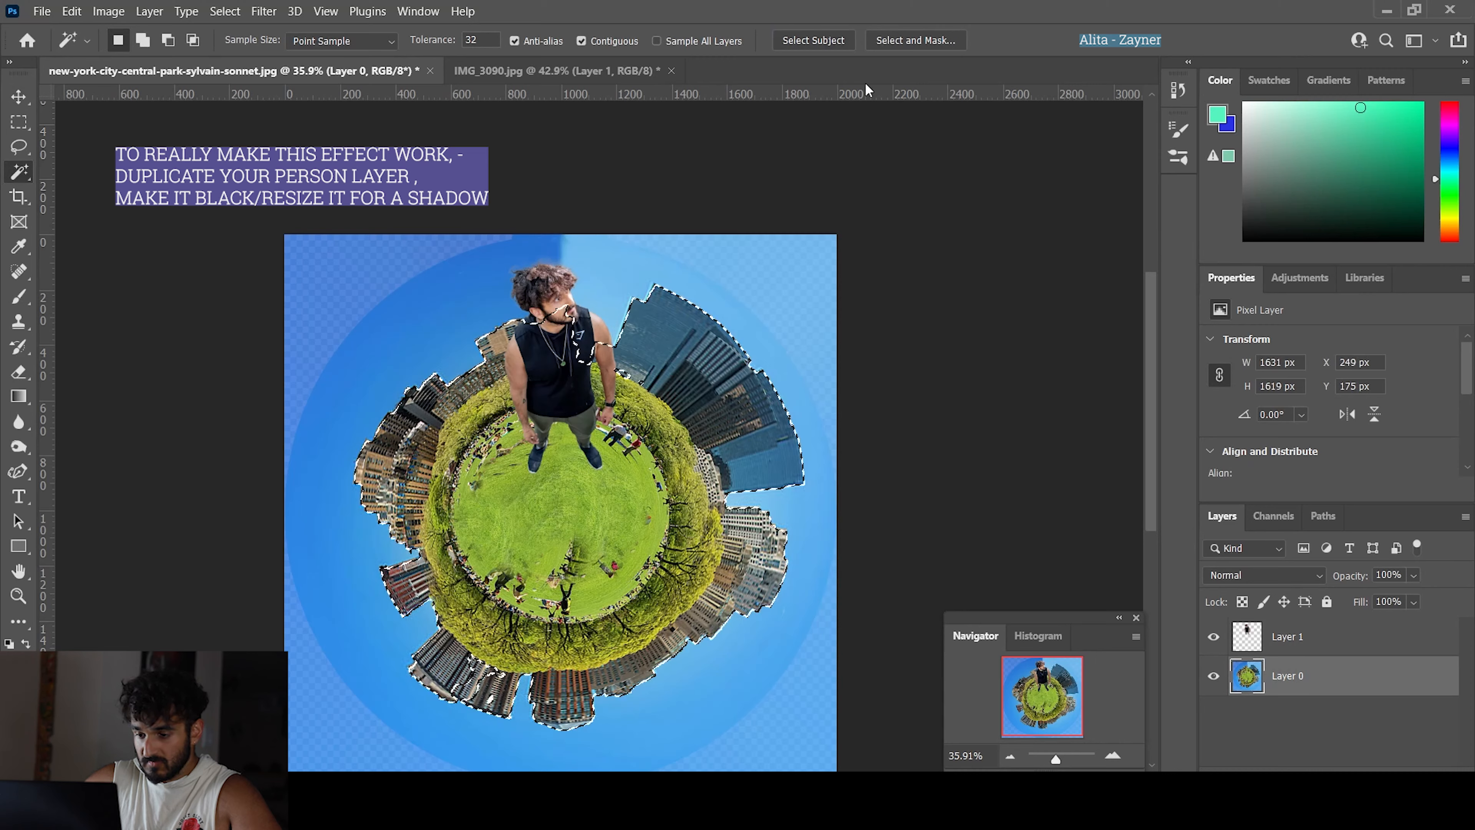
right_click(606, 520)
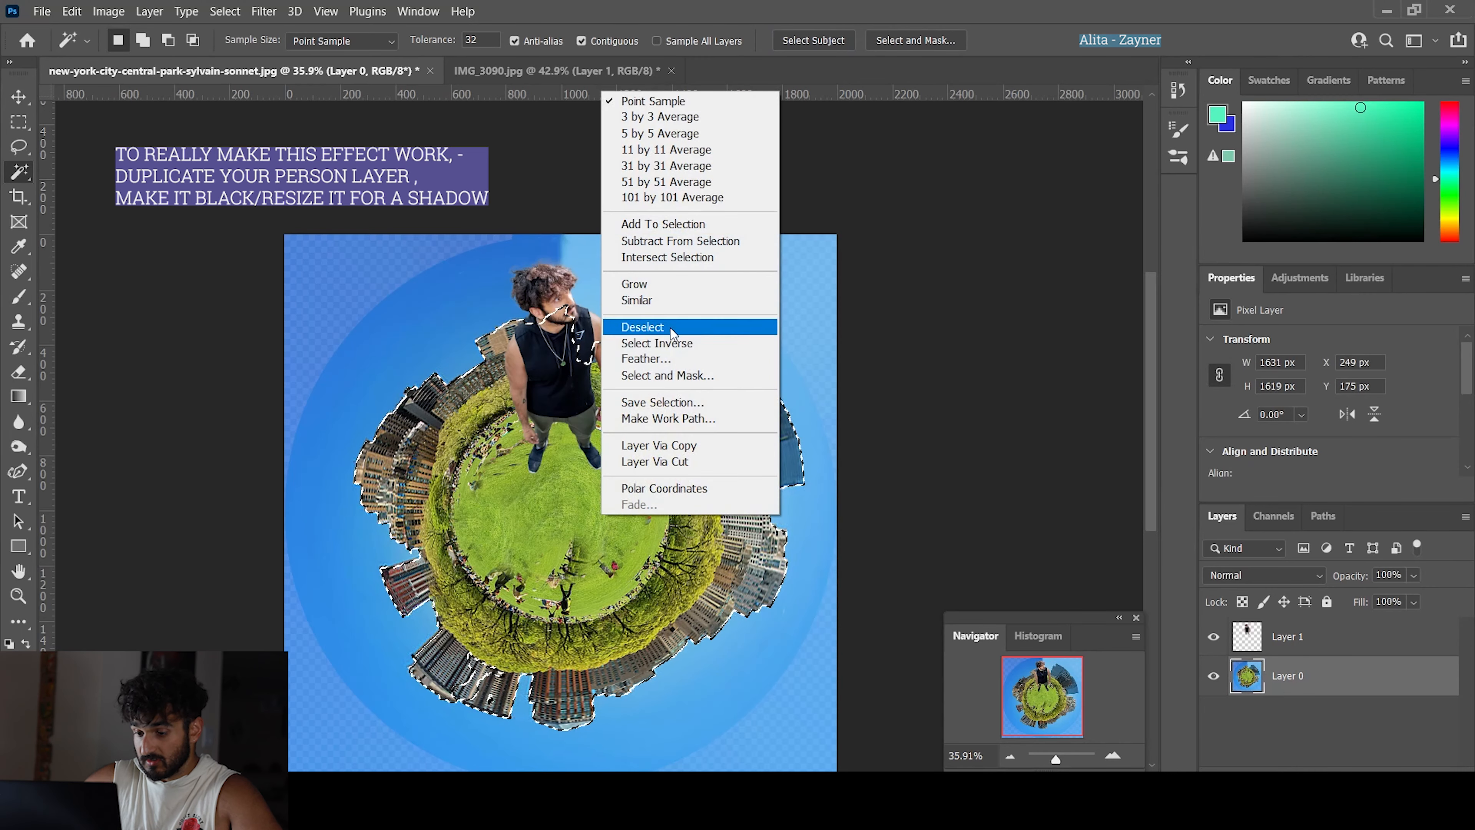
left_click(659, 446)
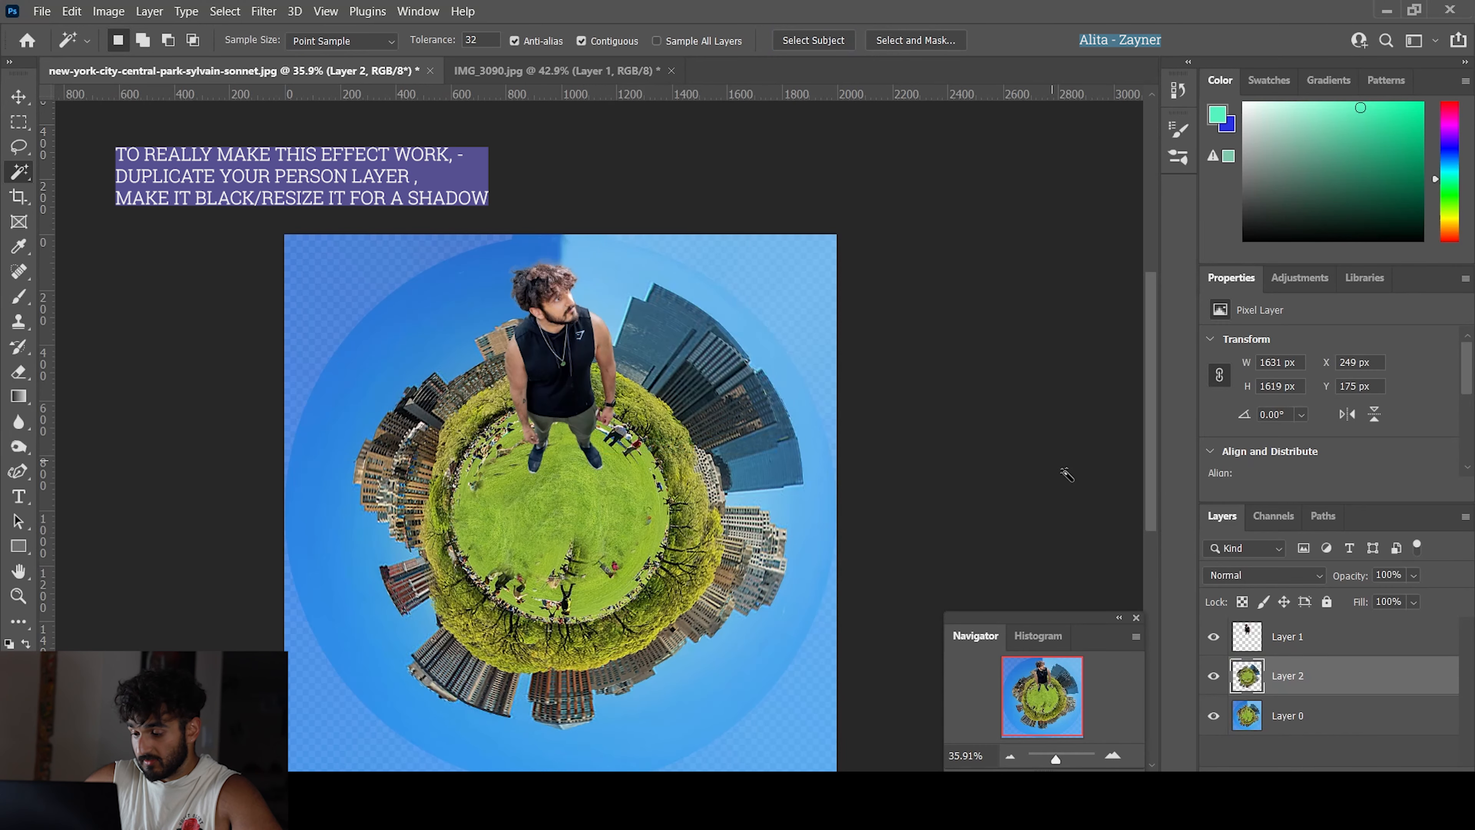
left_click(1213, 717)
scroll(42, 472, "down", 1)
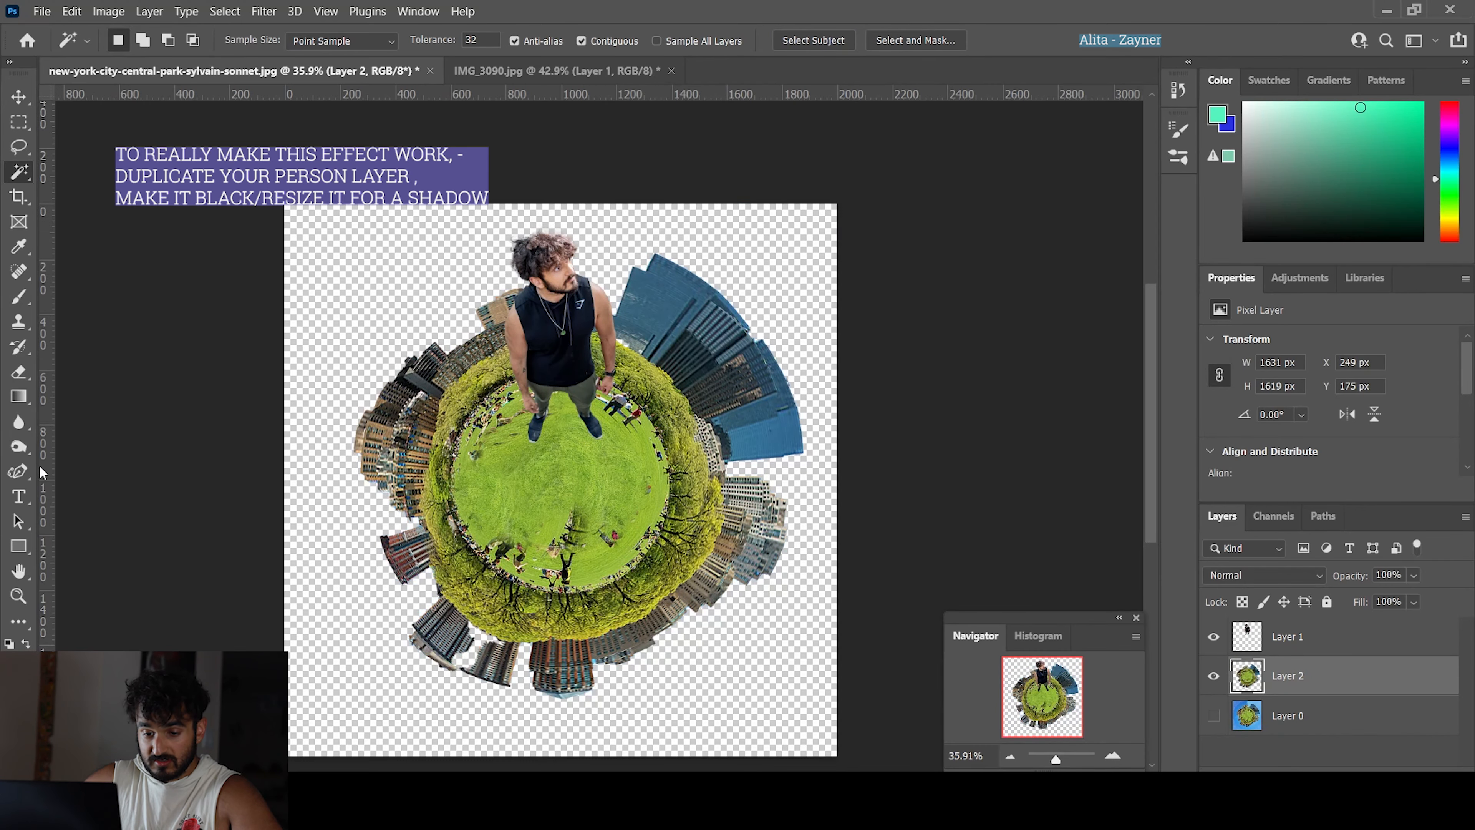
Draw a rectangle shape of about 2386 × 2322 px covering the whole canvas, above the planet layer.
left_click(19, 545)
left_click_drag(229, 169, 888, 645)
scroll(848, 569, "up", 3)
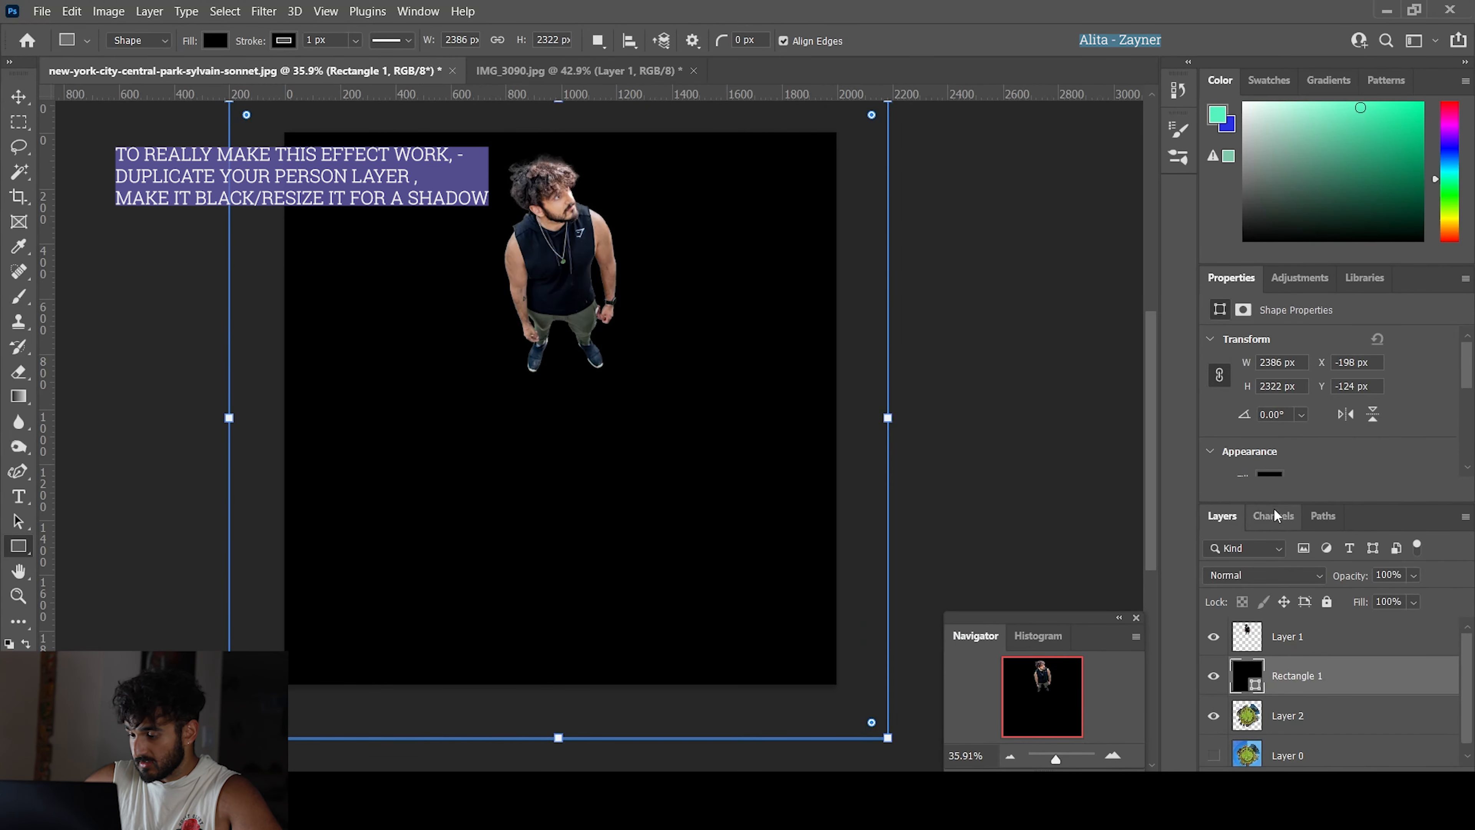
Set the rectangle's fill to the bright cyan solid colour #00f5f8.
scroll(1277, 407, "down", 1)
left_click(1269, 433)
left_click(1449, 471)
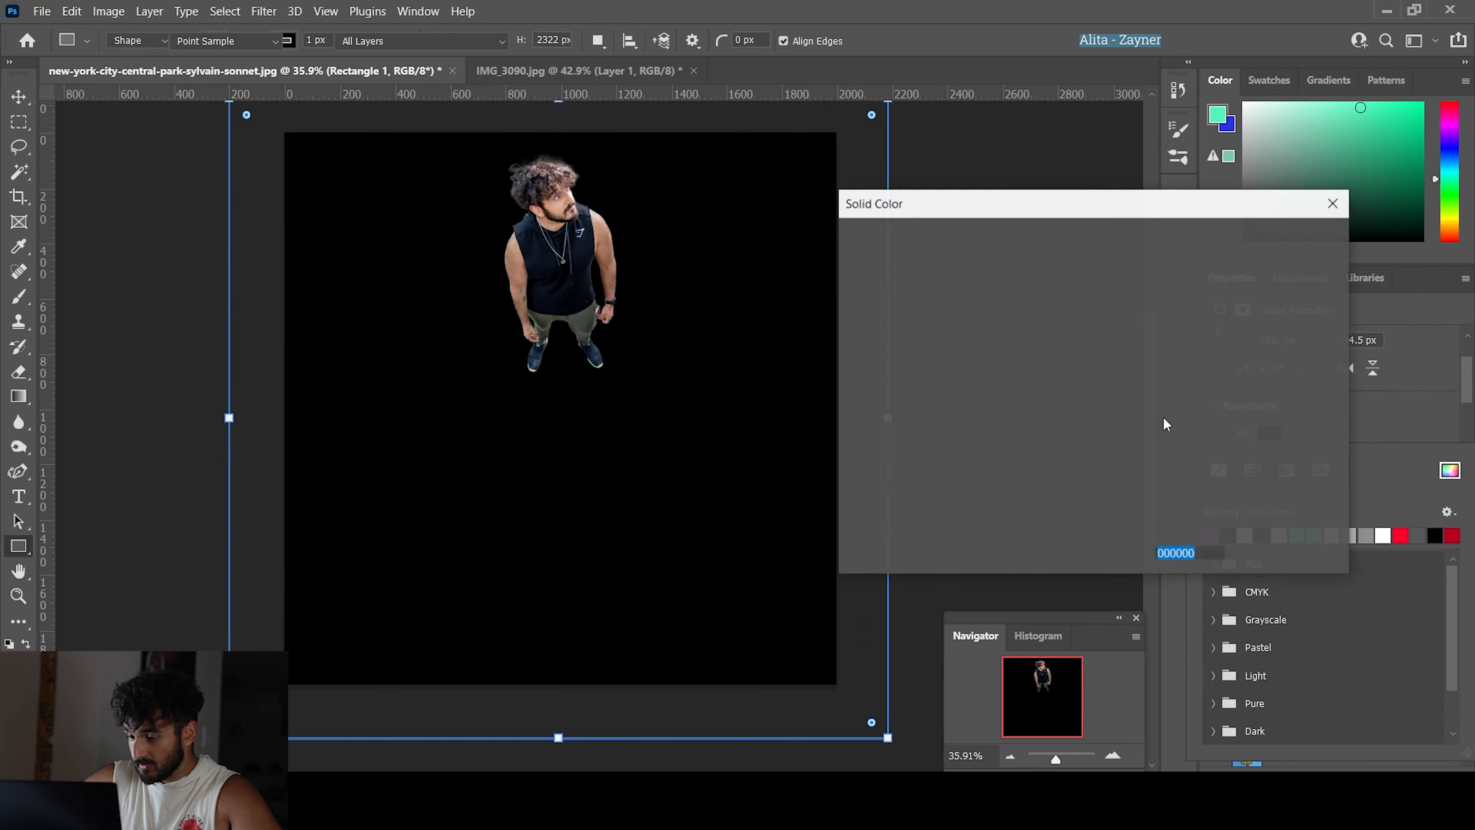
left_click_drag(1114, 355, 1114, 371)
left_click_drag(1052, 279, 1098, 254)
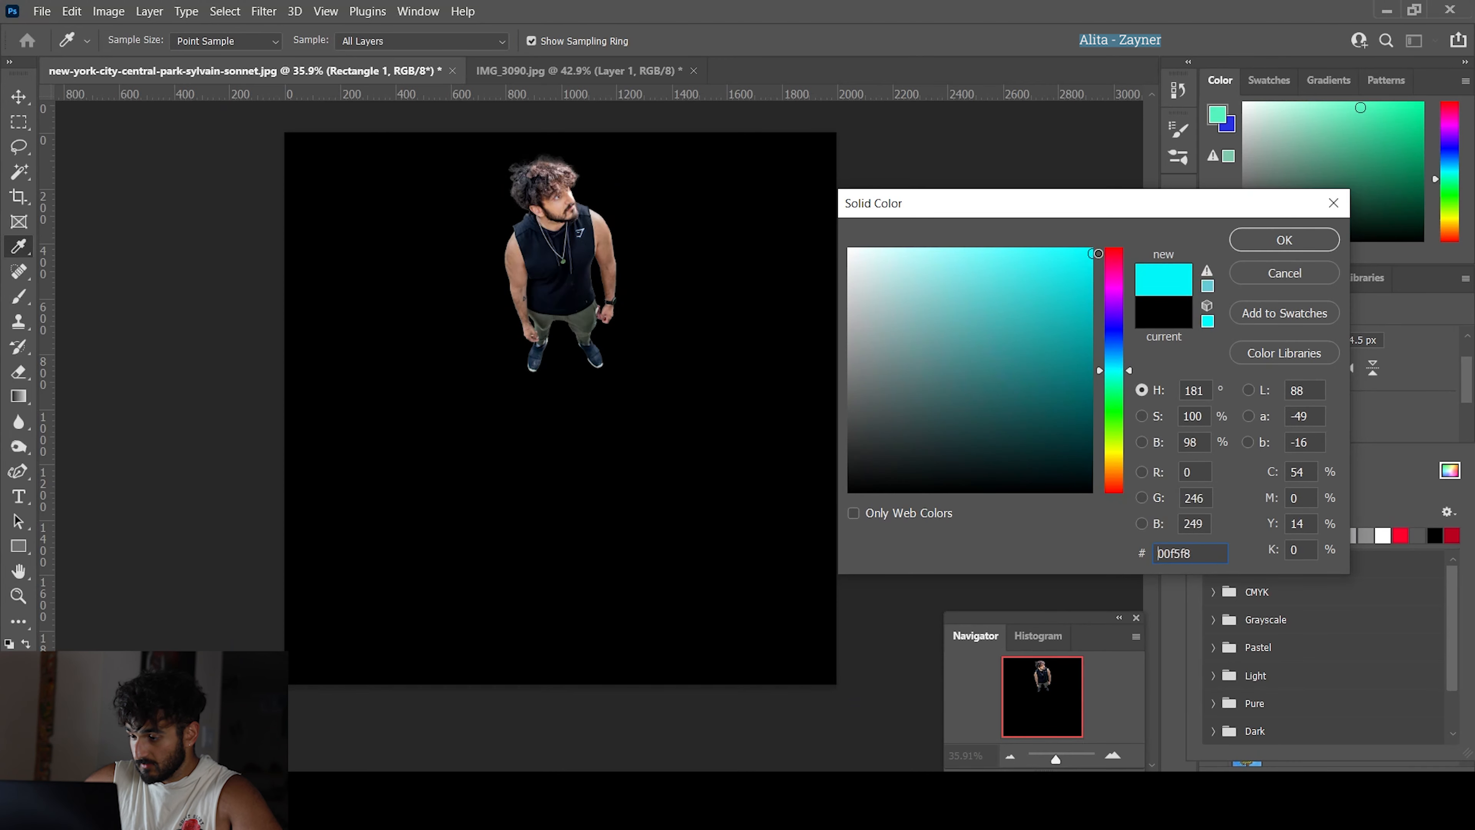
left_click(1259, 231)
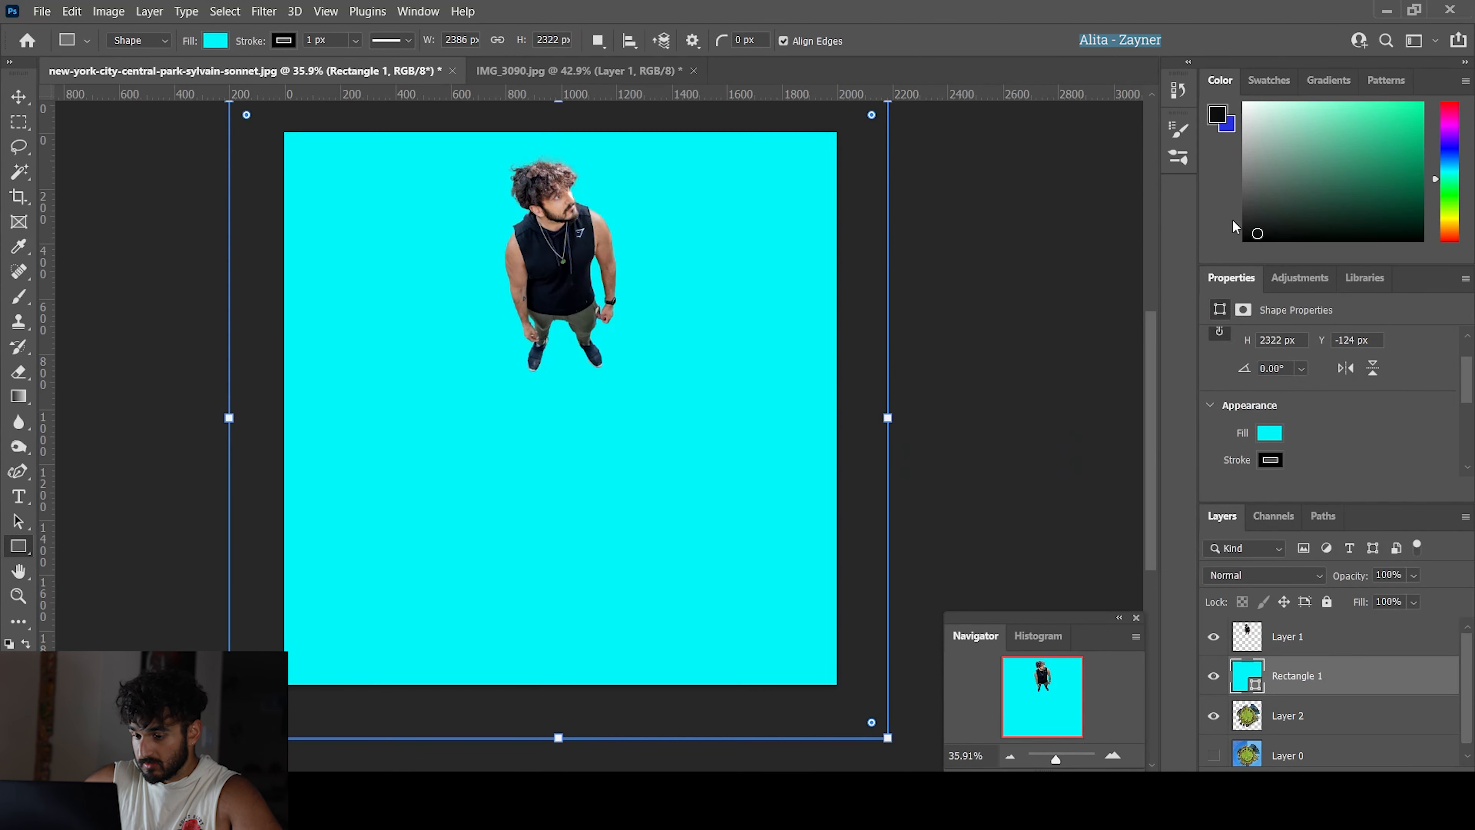
Move the cyan rectangle layer below the planet layer and rasterize it so it can take a gradient.
left_click_drag(1339, 687, 1335, 754)
scroll(836, 481, "up", 3)
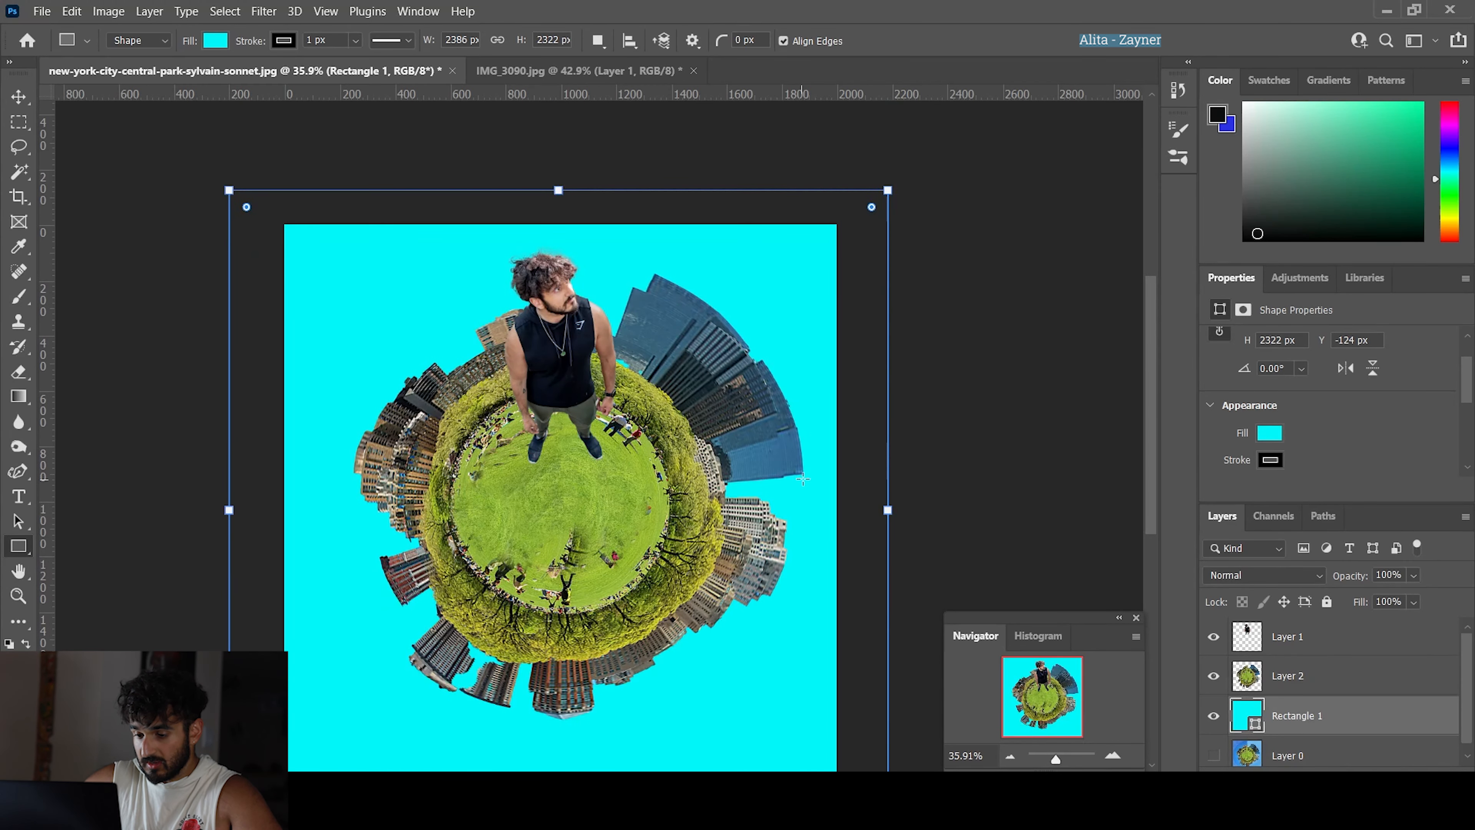
left_click(22, 400)
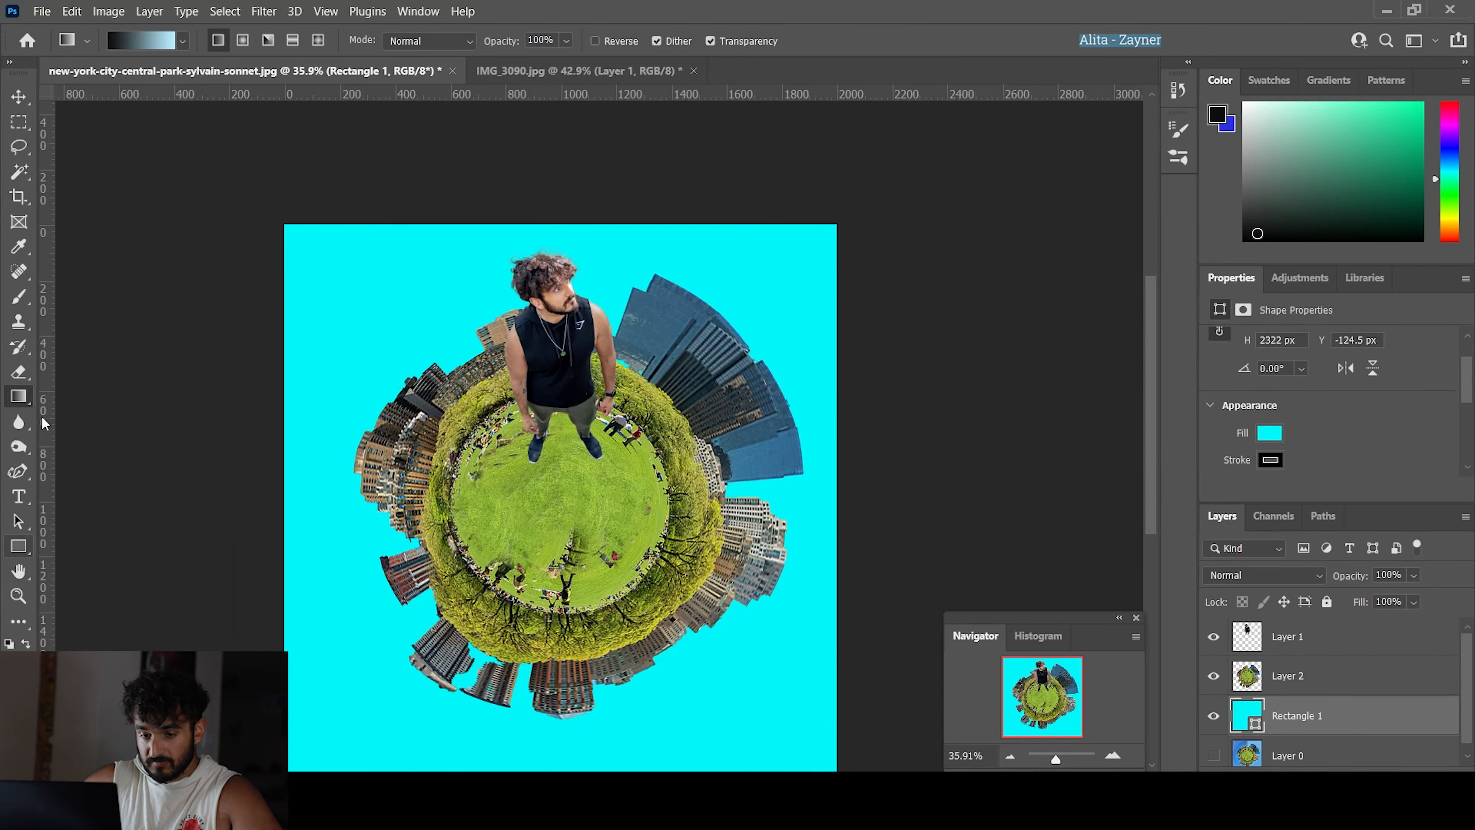
left_click(537, 349)
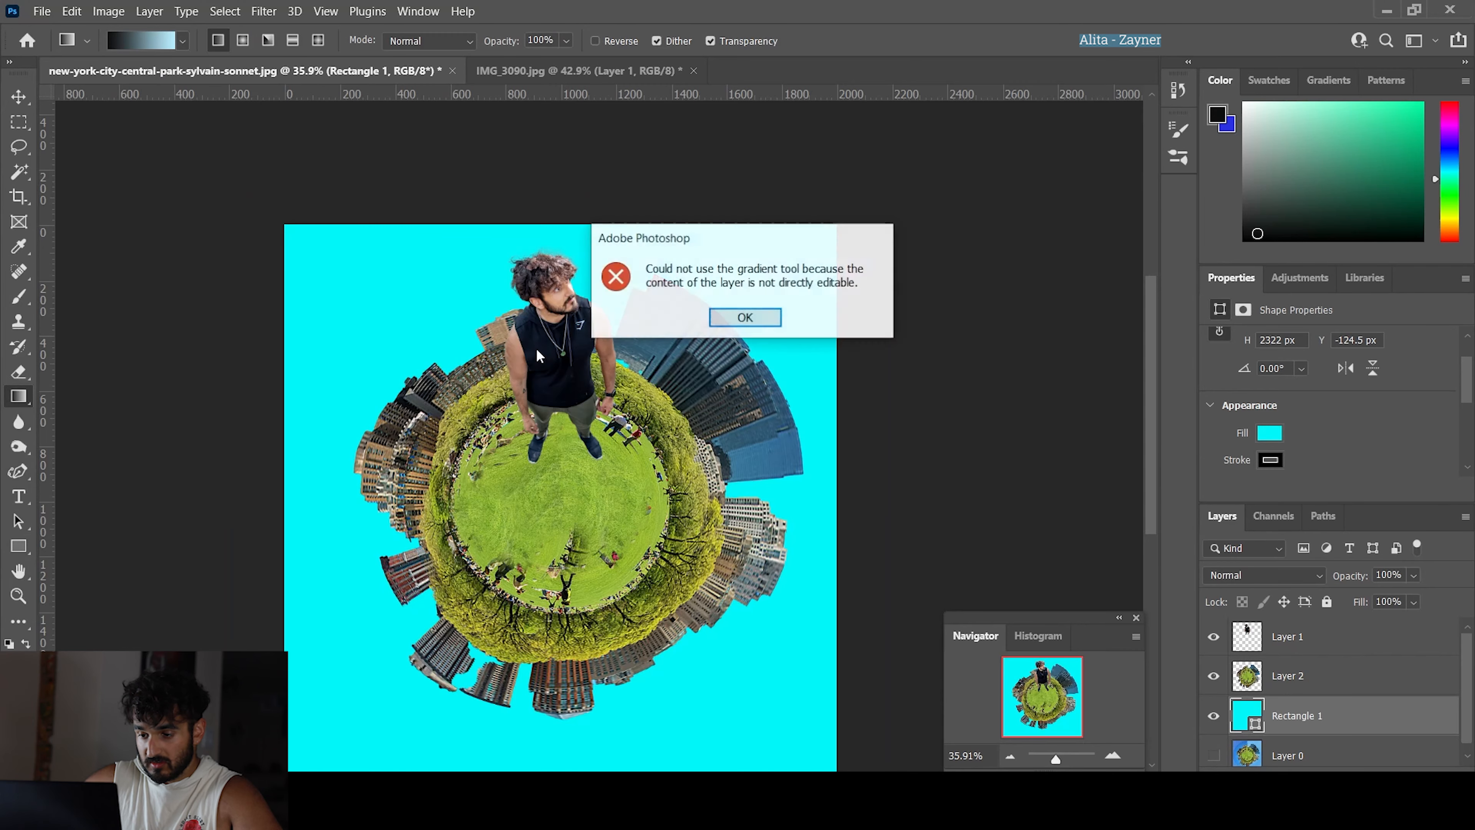
left_click(751, 316)
right_click(1289, 718)
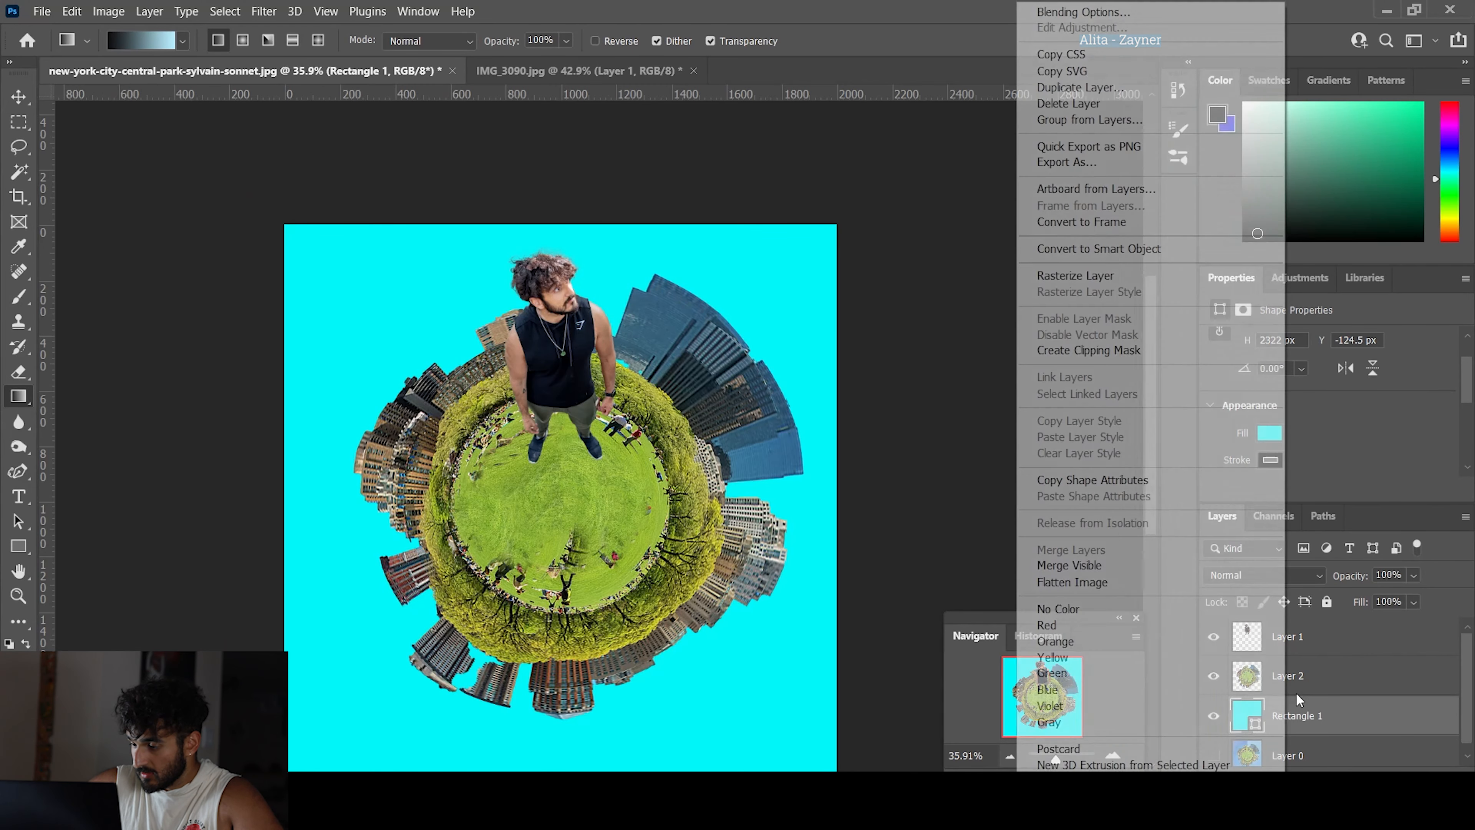
left_click(1118, 273)
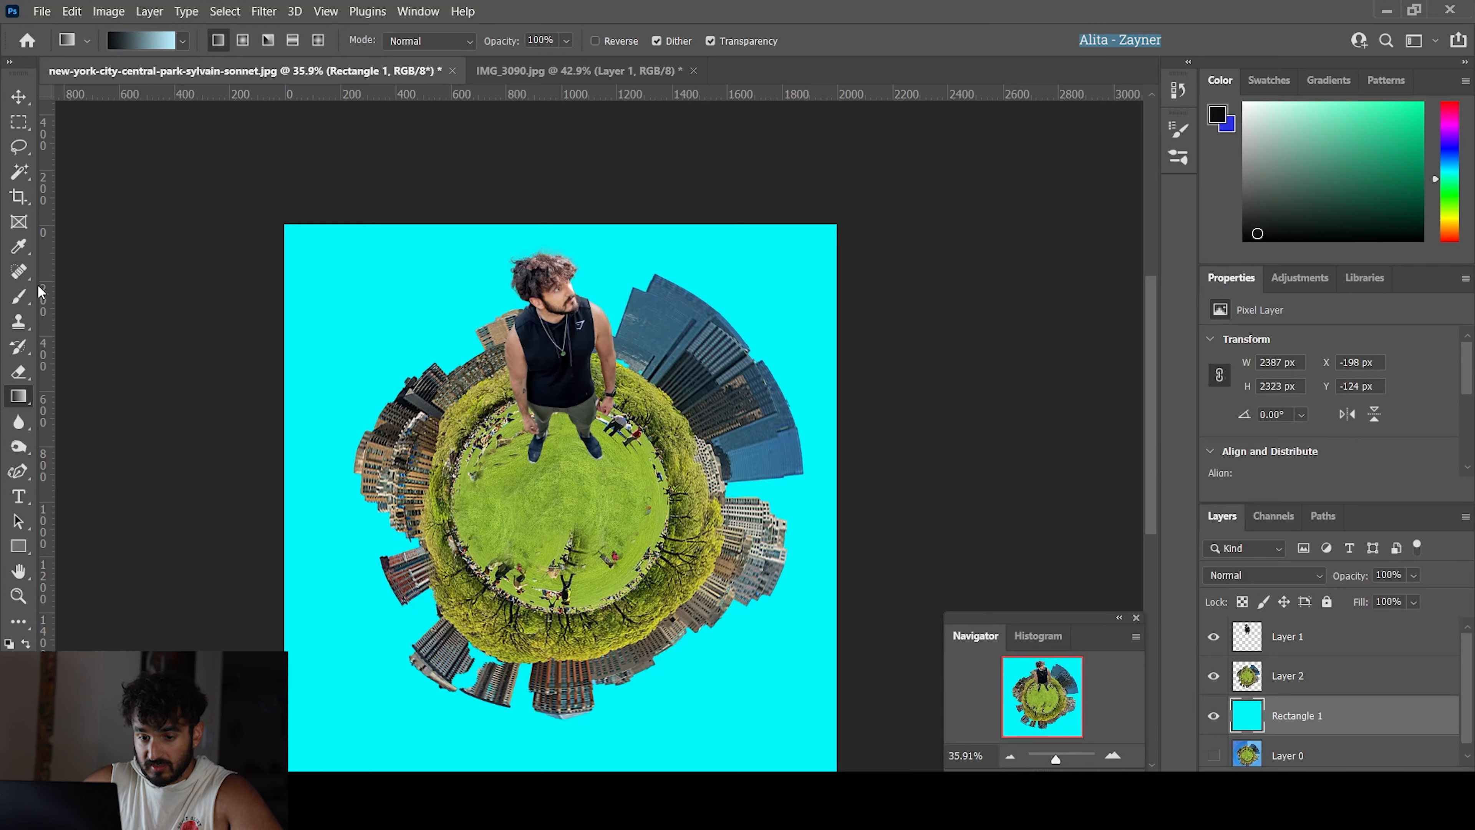
Change the gradient's black stop to #e5f7f1 and apply the gradient diagonally across the background rectangle, from the upper-left to the lower-right of the canvas.
left_click_drag(437, 365, 873, 632)
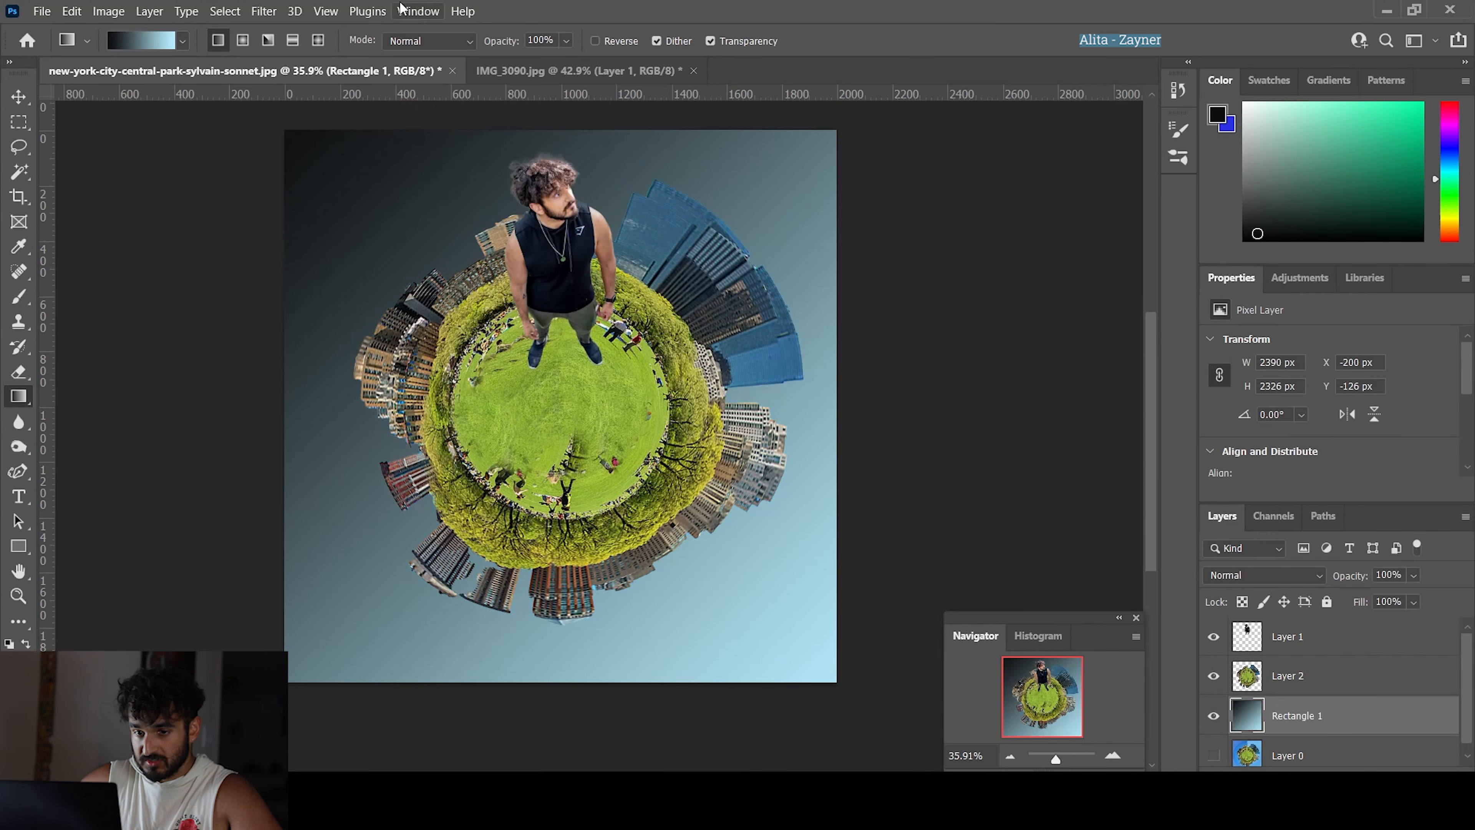
left_click(122, 47)
double_click(994, 586)
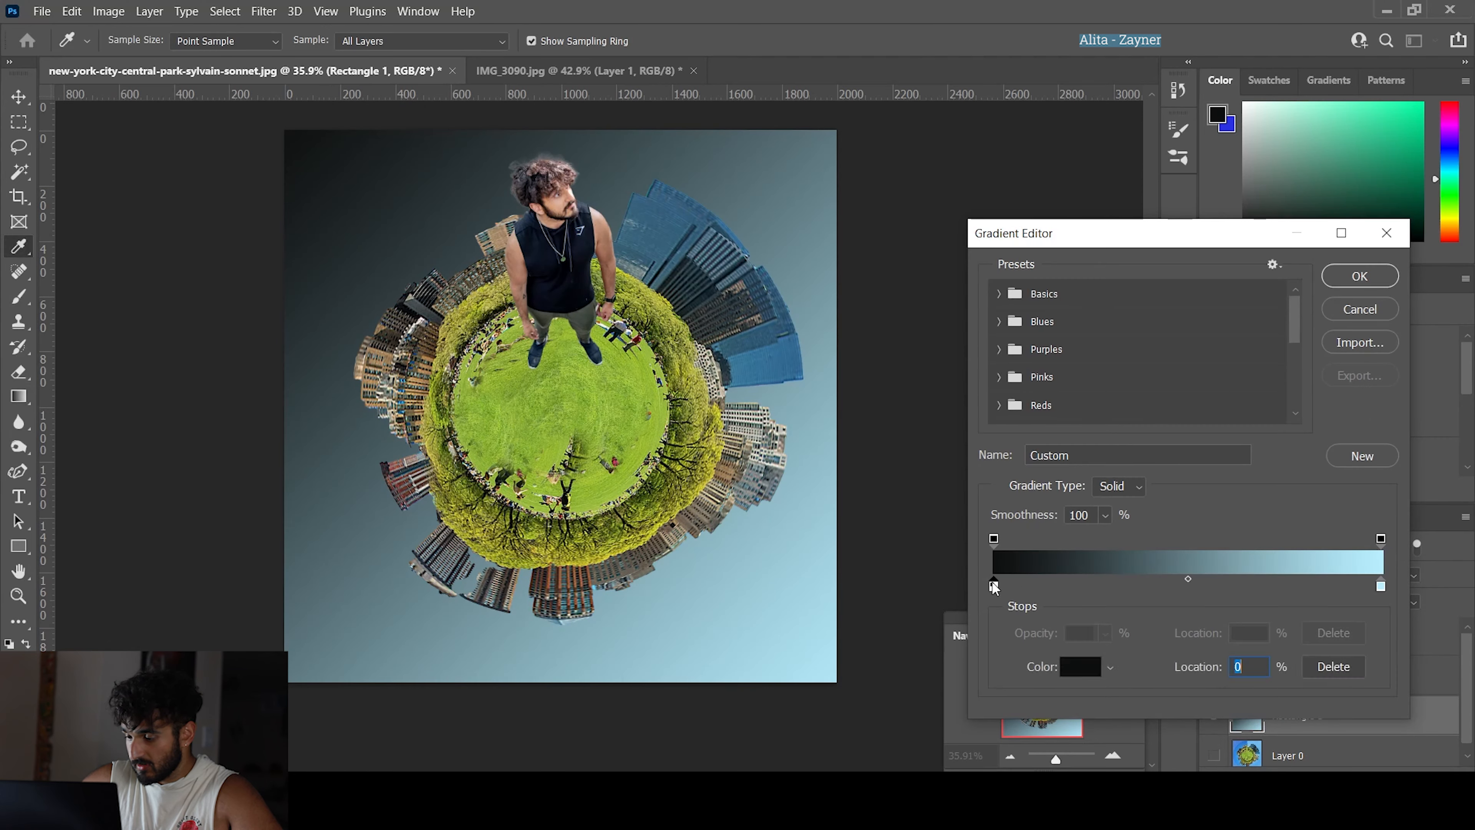
type("e5f7f1")
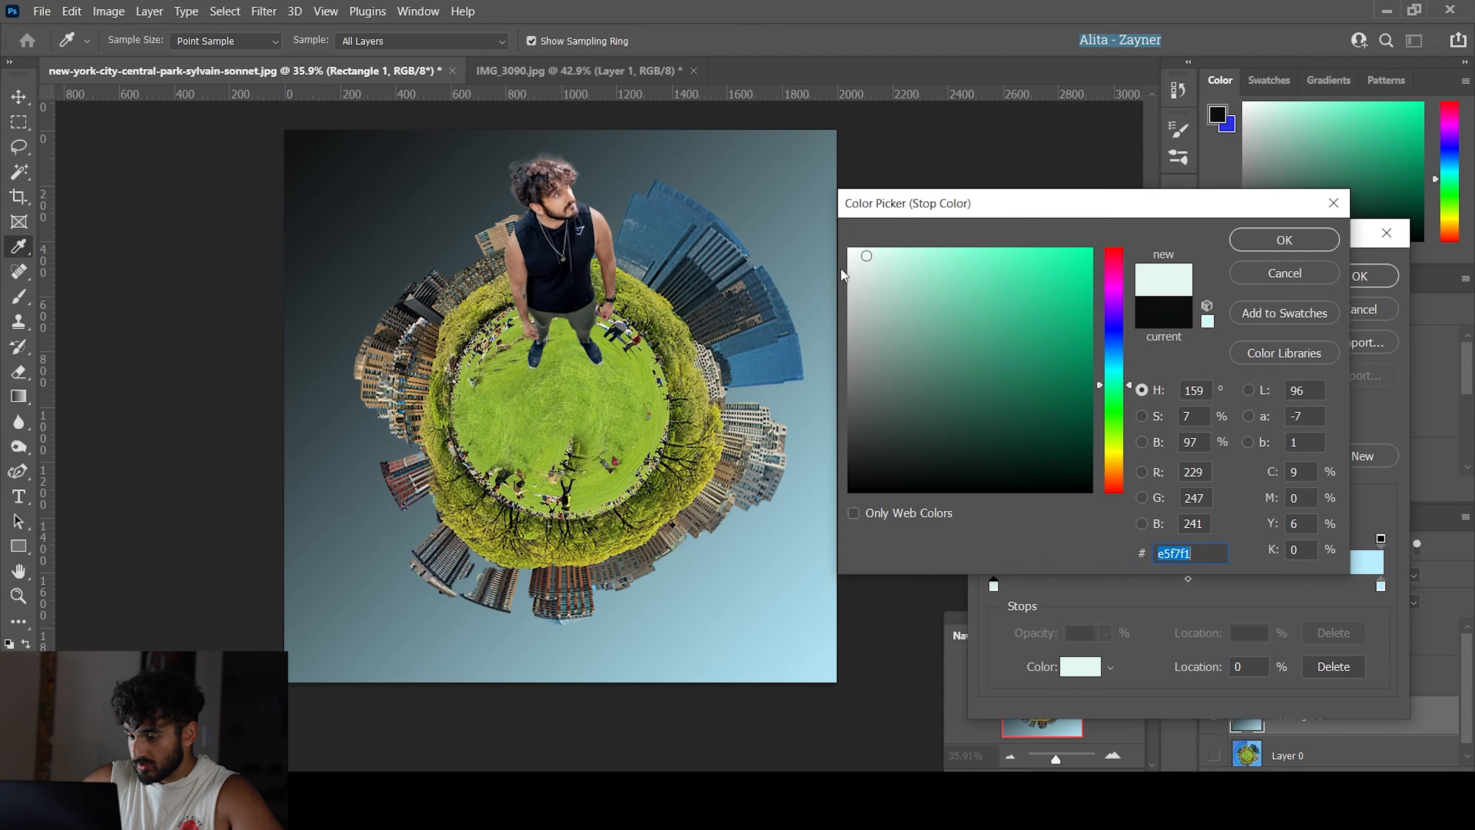
left_click(1278, 241)
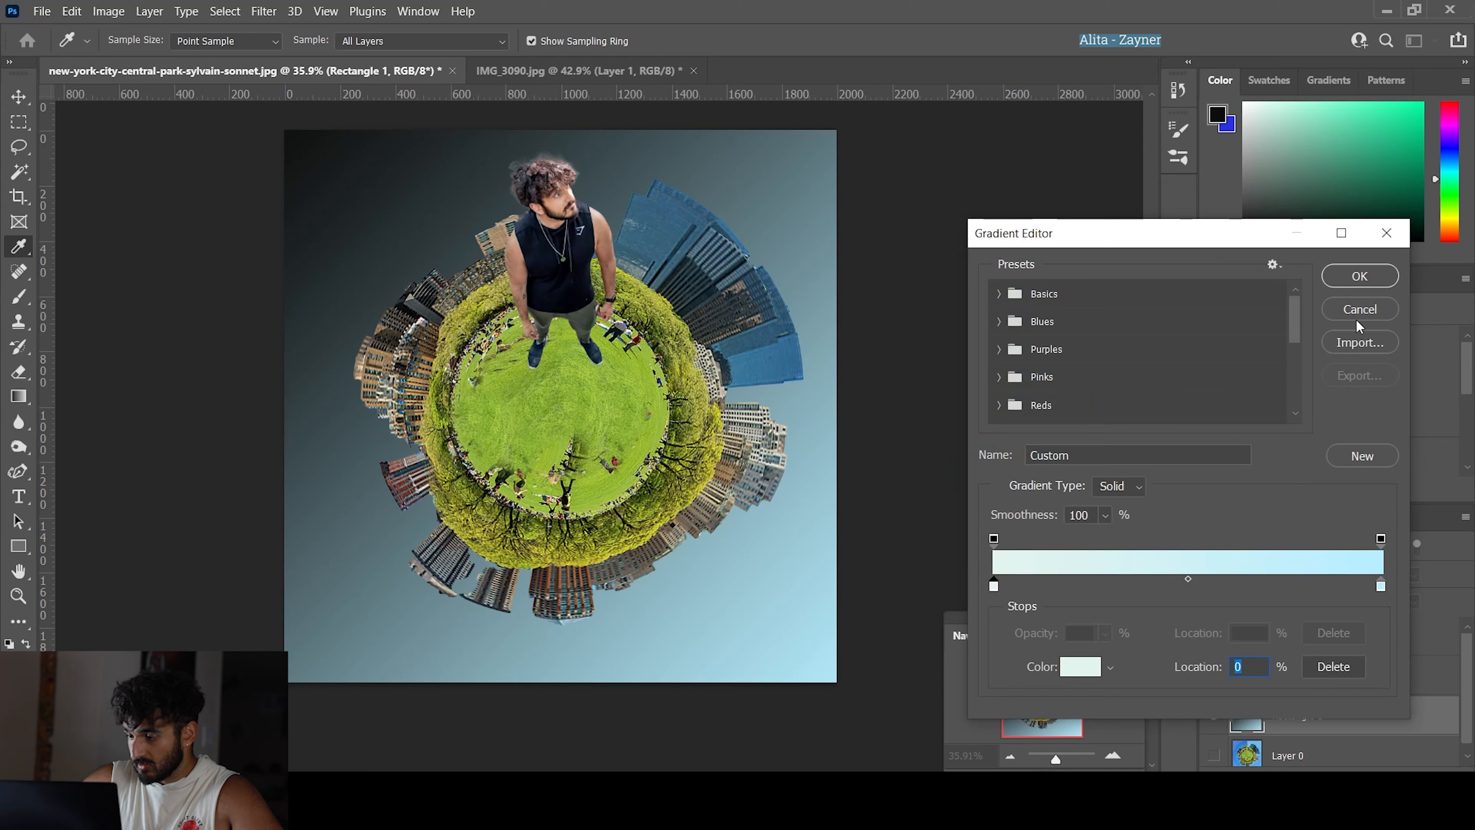
left_click(1360, 276)
left_click_drag(254, 185, 873, 619)
scroll(825, 639, "up", 5)
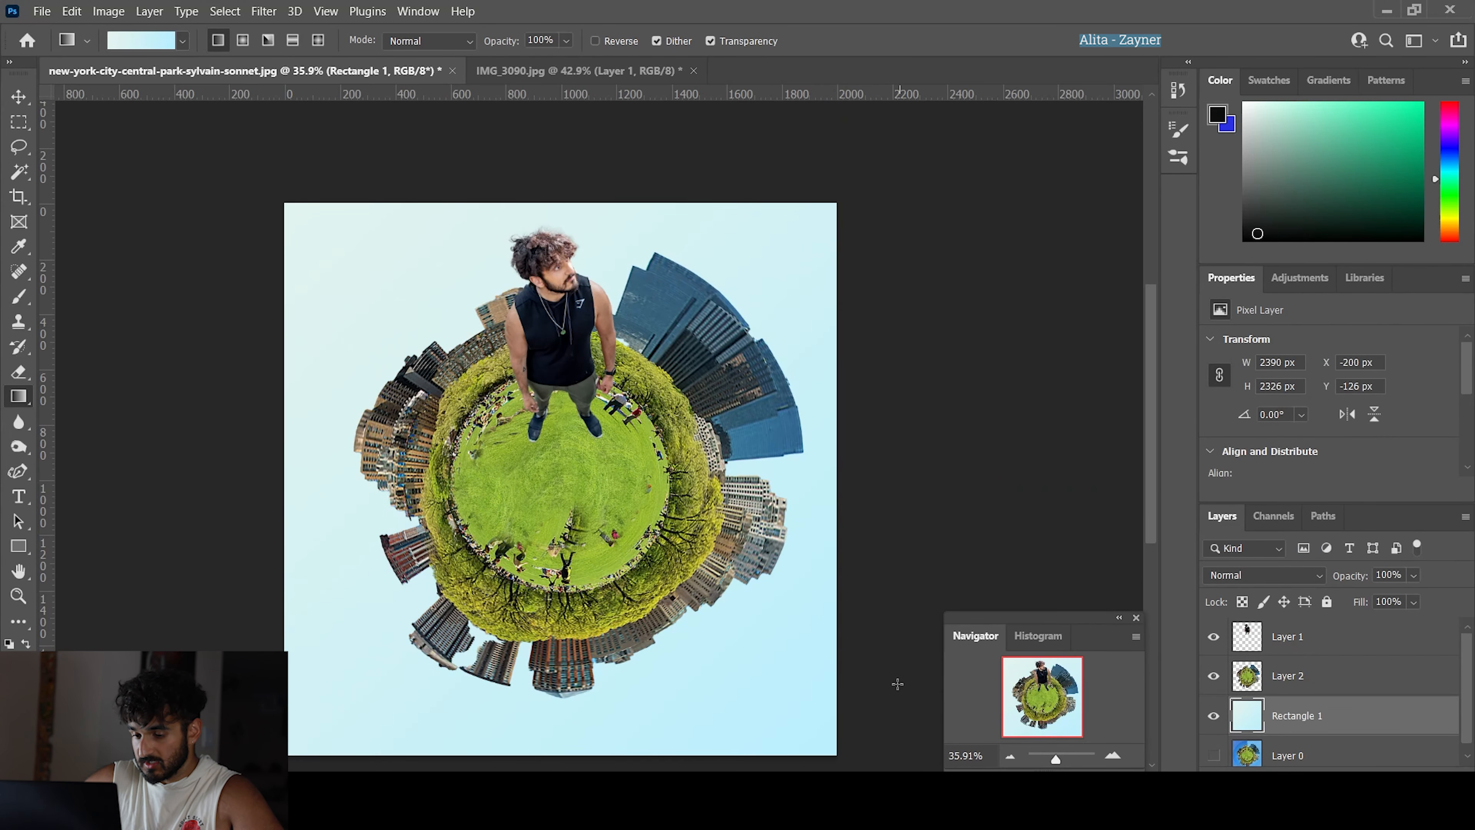
scroll(1278, 669, "down", 1)
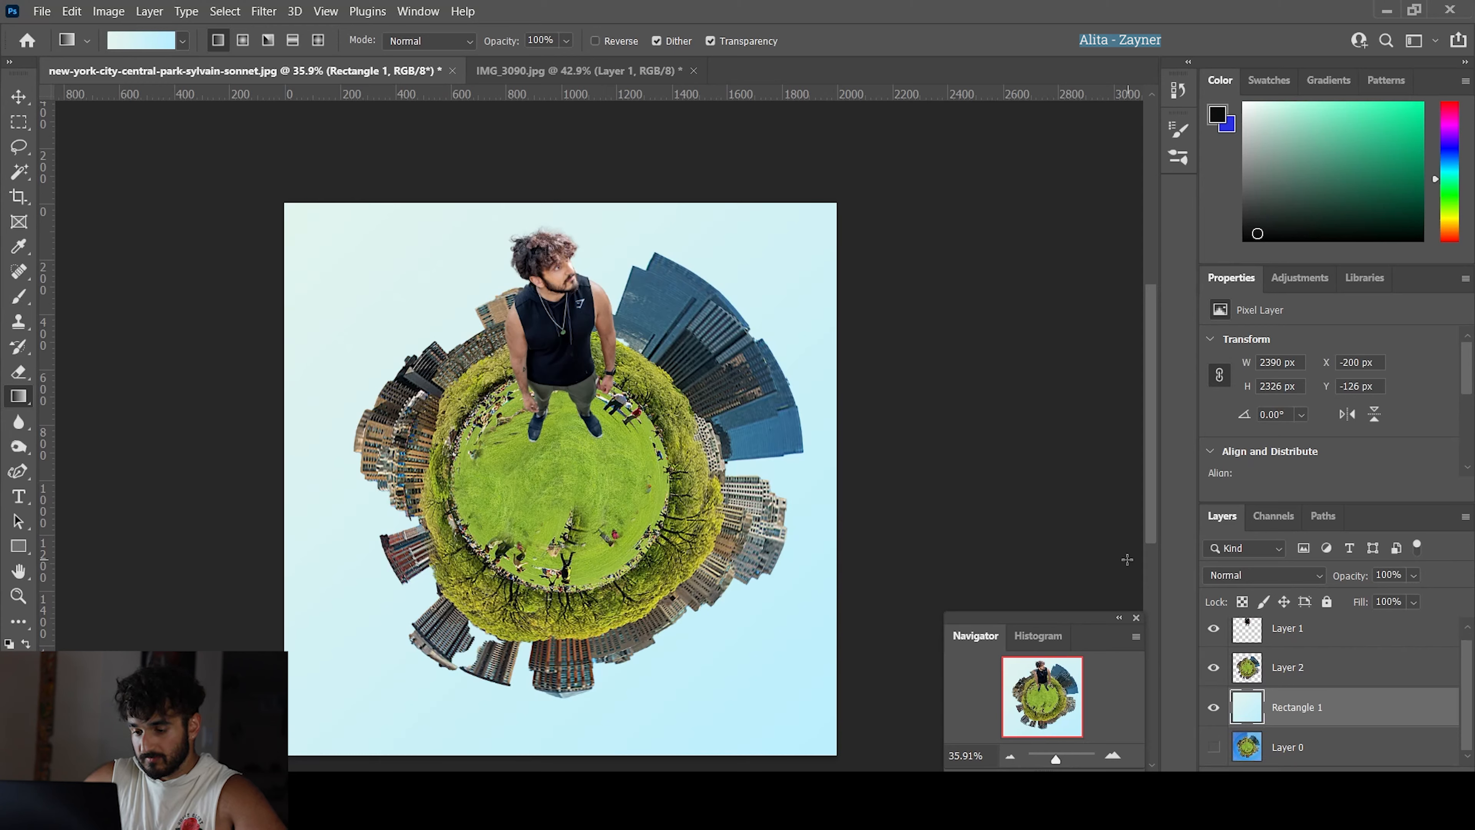
scroll(1300, 687, "up", 1)
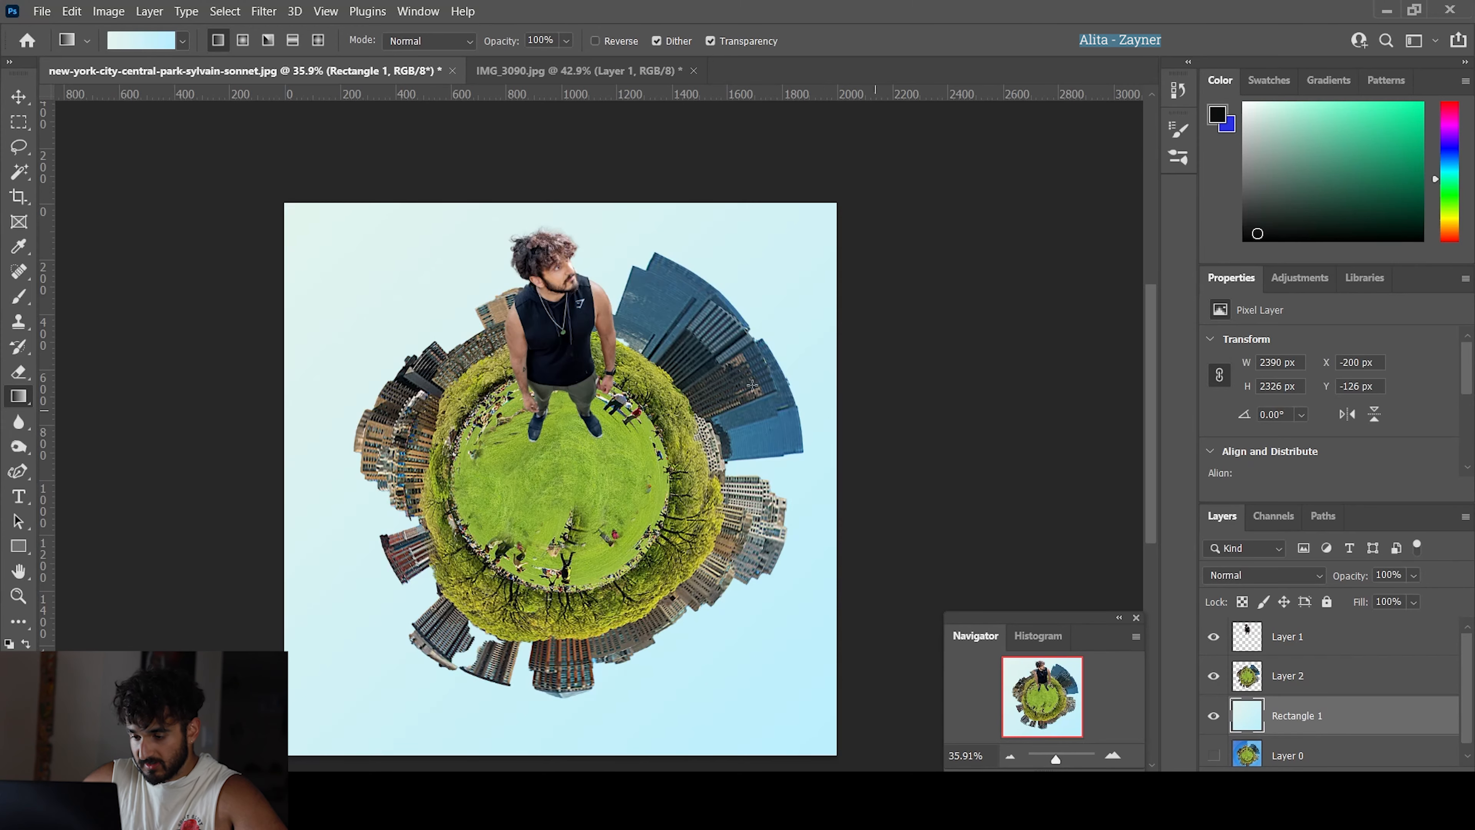
left_click(19, 97)
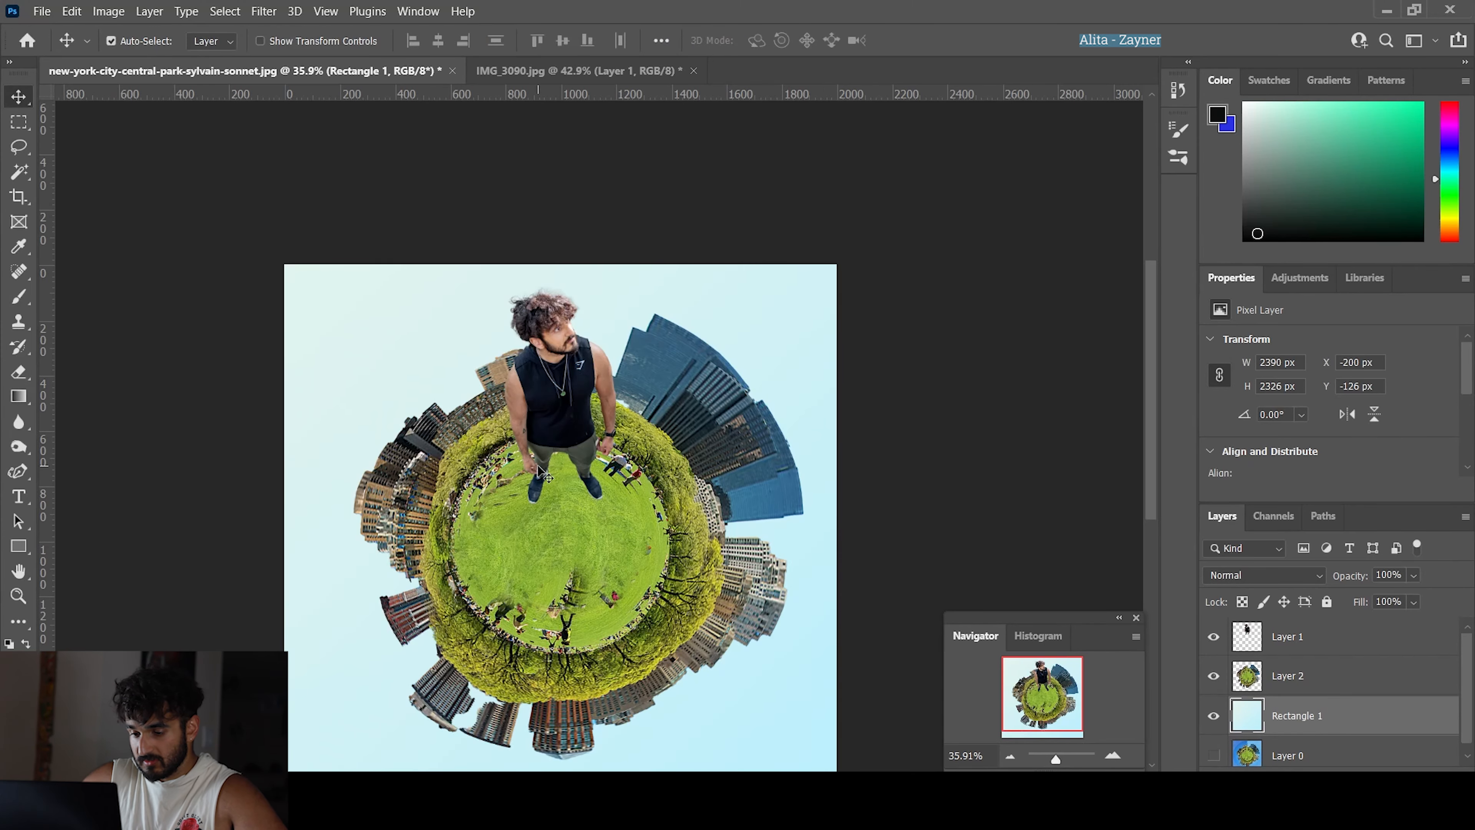
scroll(608, 488, "up", 1)
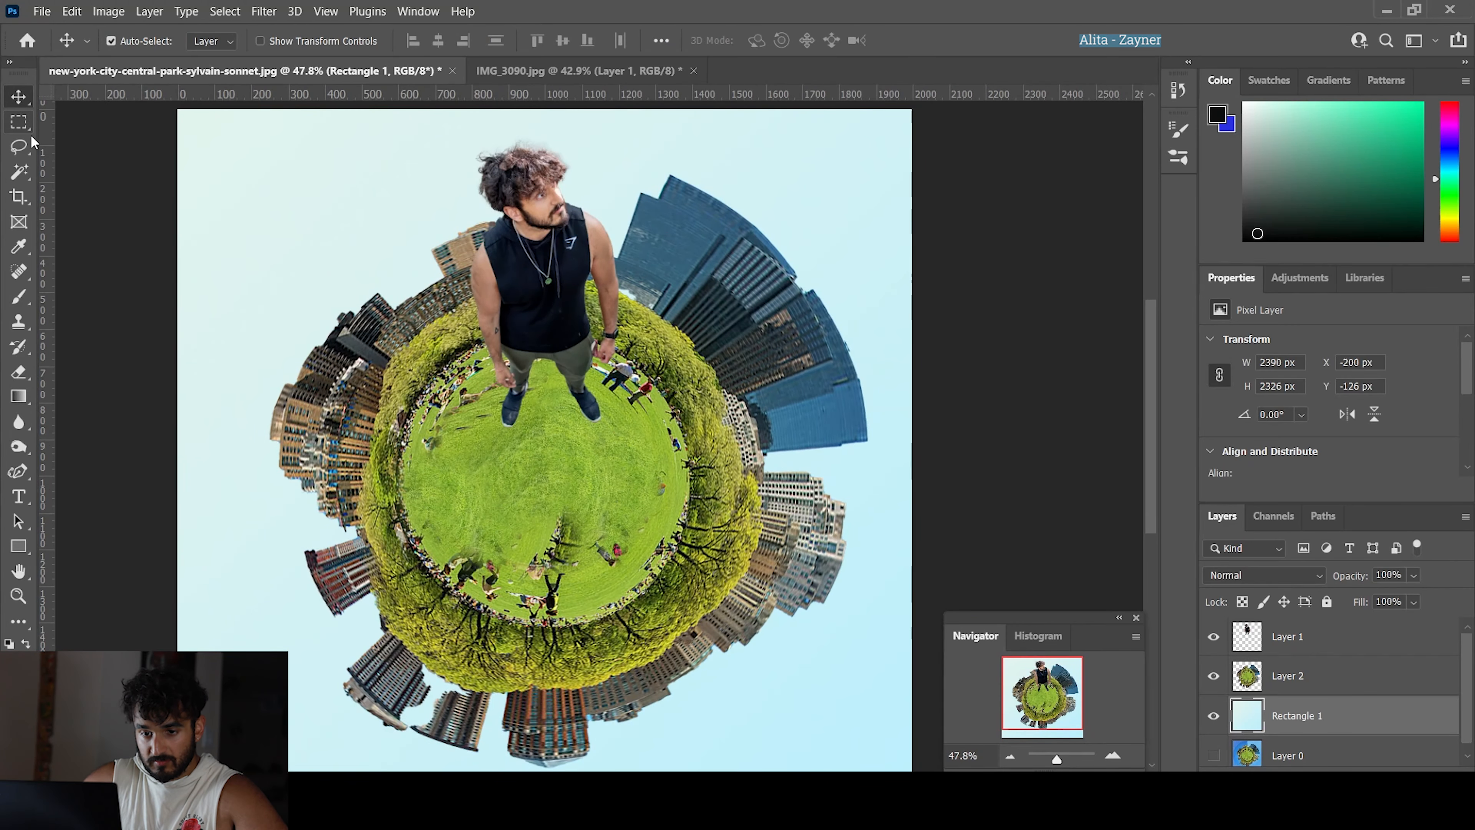
scroll(47, 195, "down", 1)
scroll(58, 343, "up", 2)
scroll(204, 459, "down", 1)
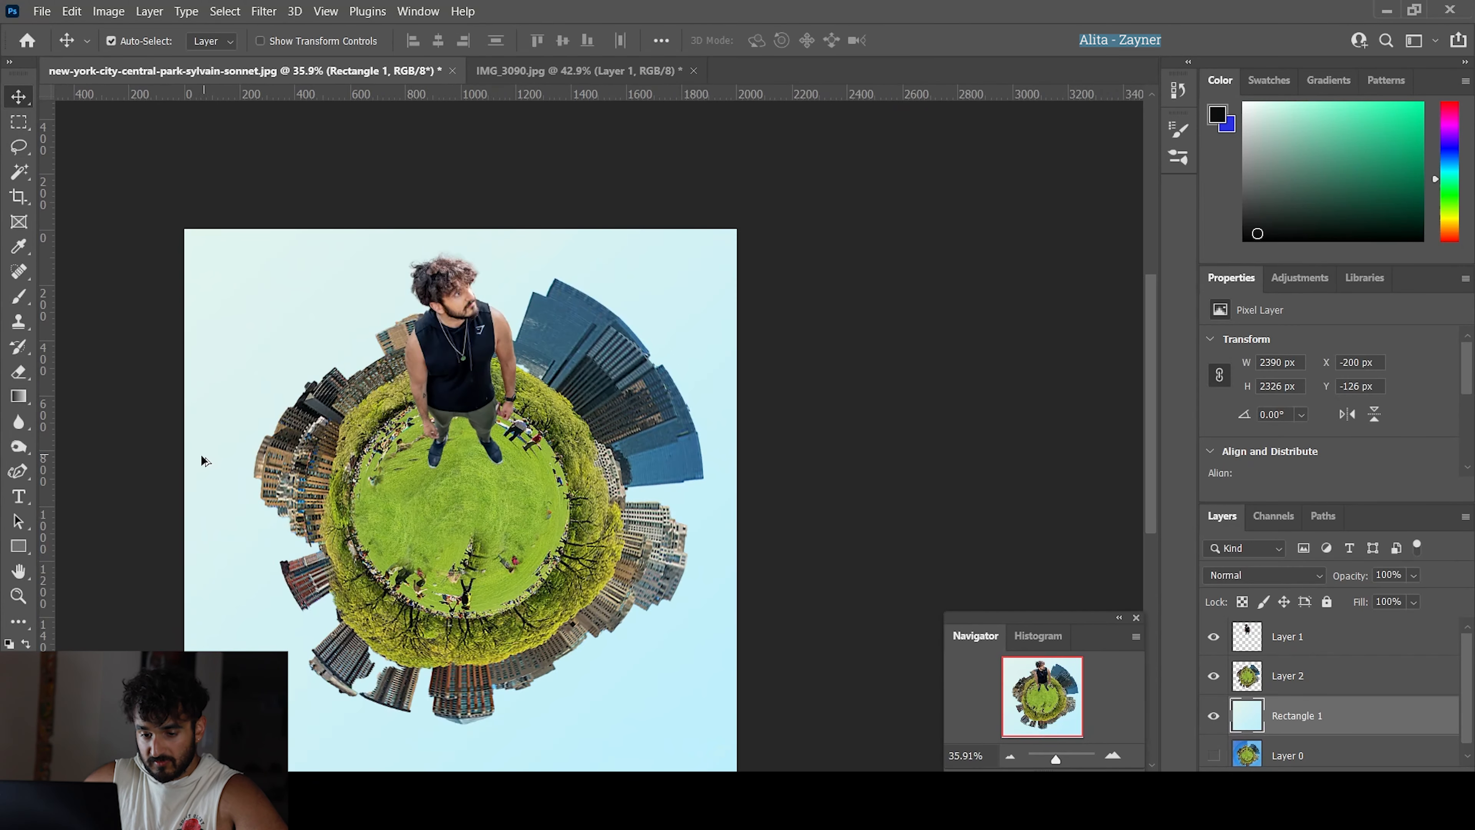
Draw a black rectangle of about 2292 × 2104 px over the whole canvas as the topmost layer and set its blend mode to Difference.
left_click(19, 549)
left_click_drag(145, 216, 779, 607)
scroll(793, 418, "up", 2)
left_click_drag(1311, 706, 1311, 634)
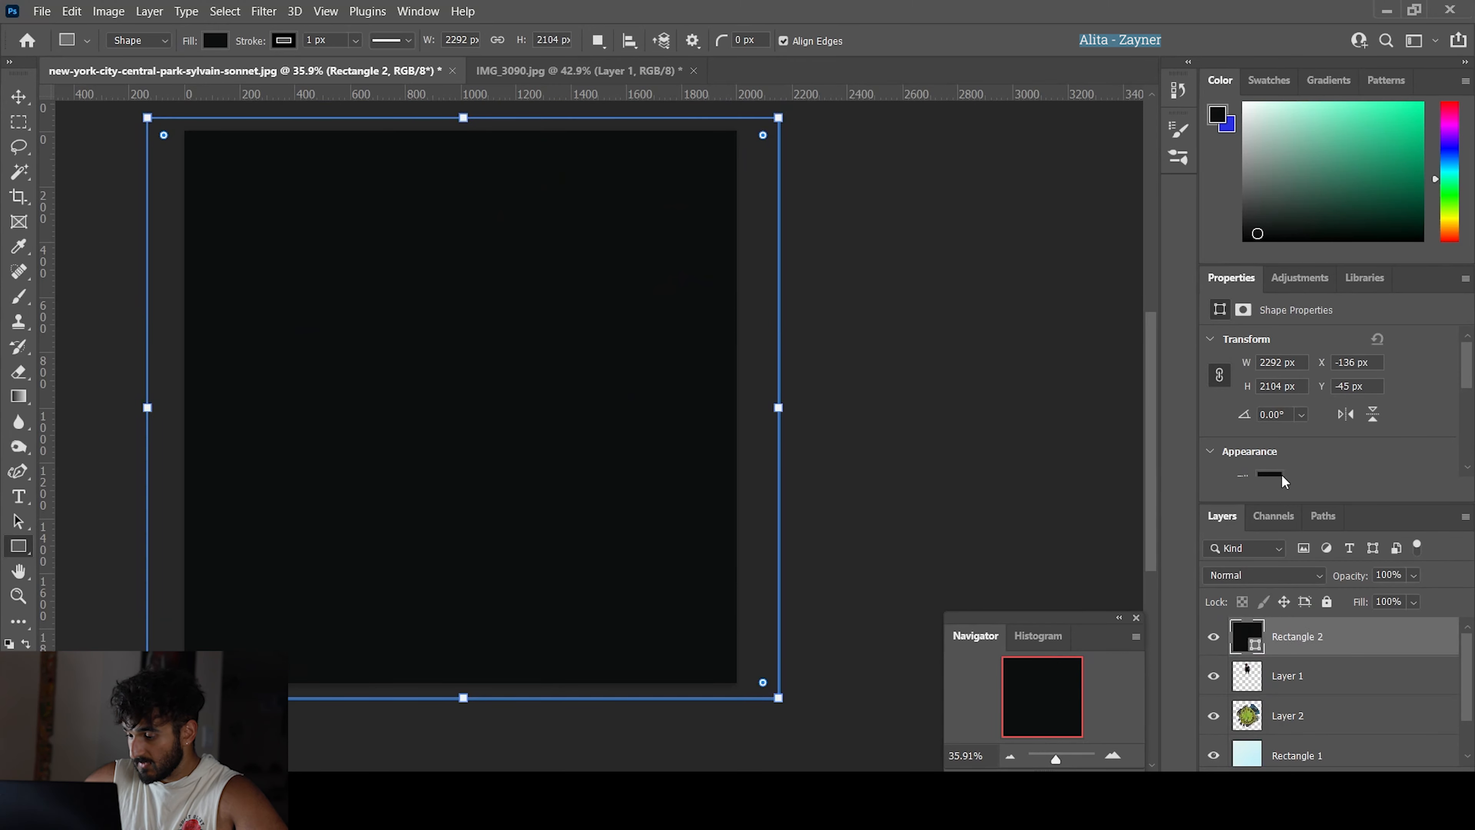
left_click(1278, 576)
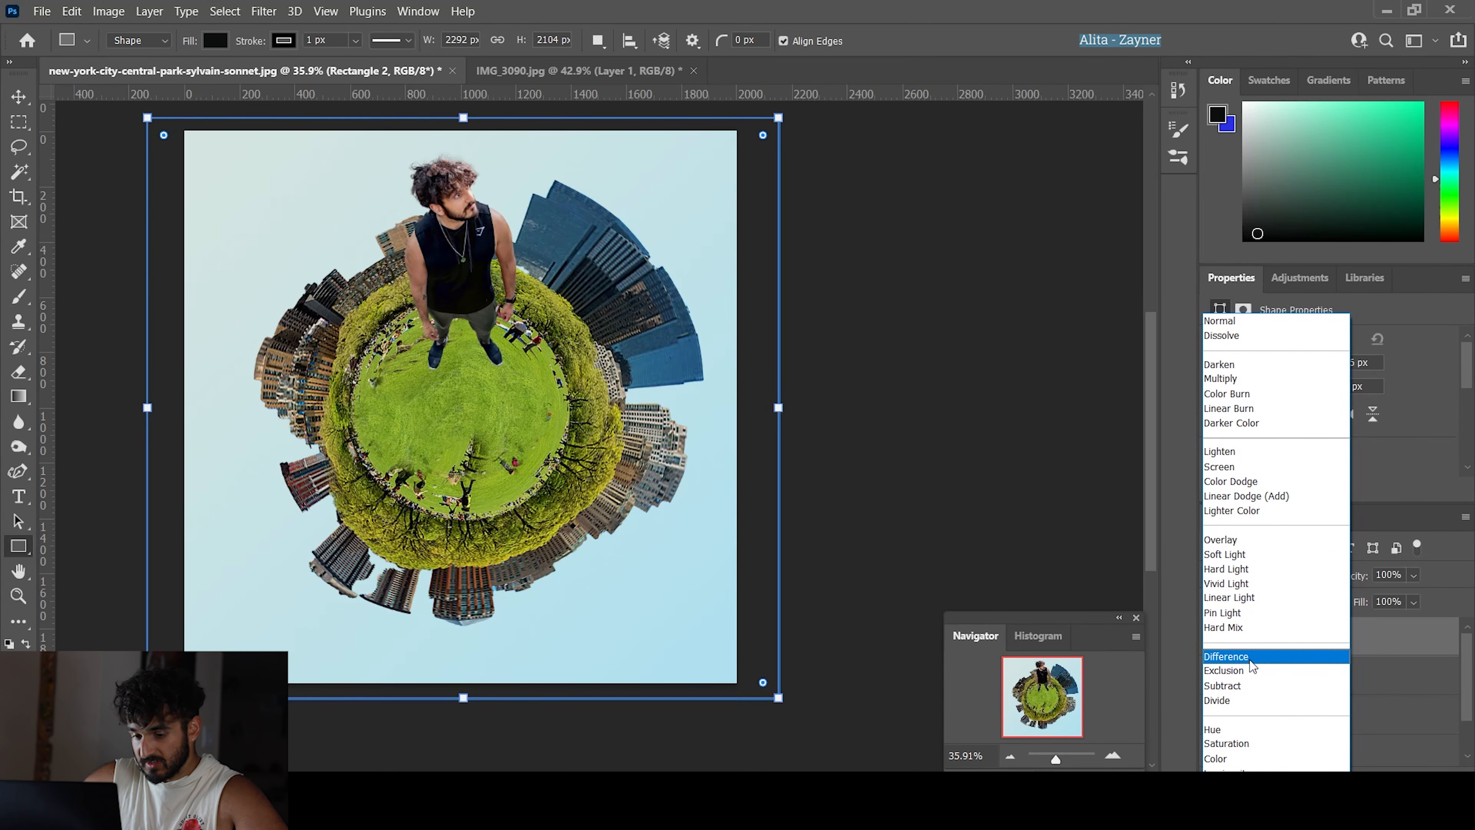
left_click(1249, 658)
key("v")
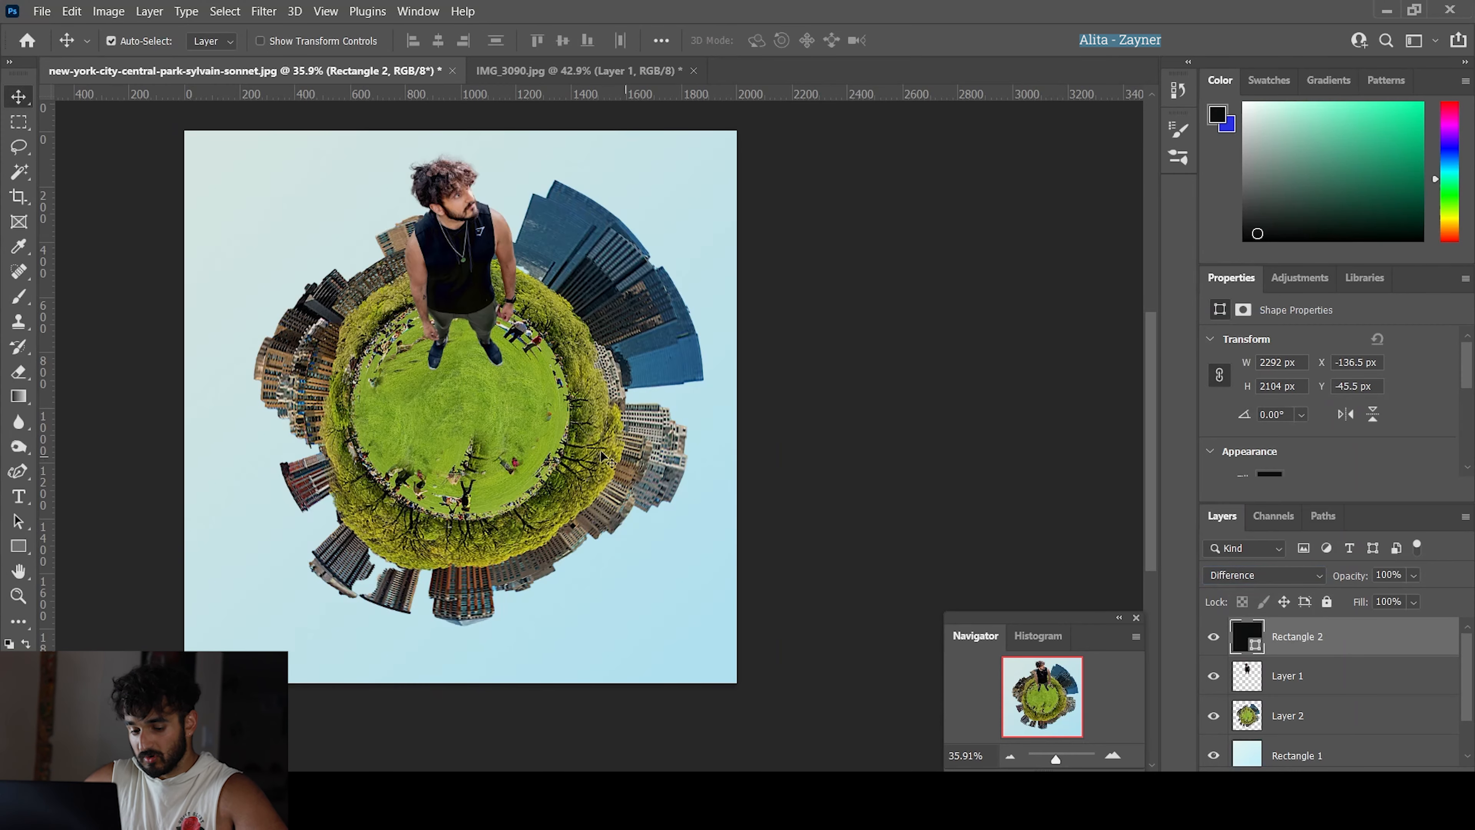
scroll(549, 407, "left", 3)
scroll(731, 468, "left", 1)
scroll(731, 469, "down", 1)
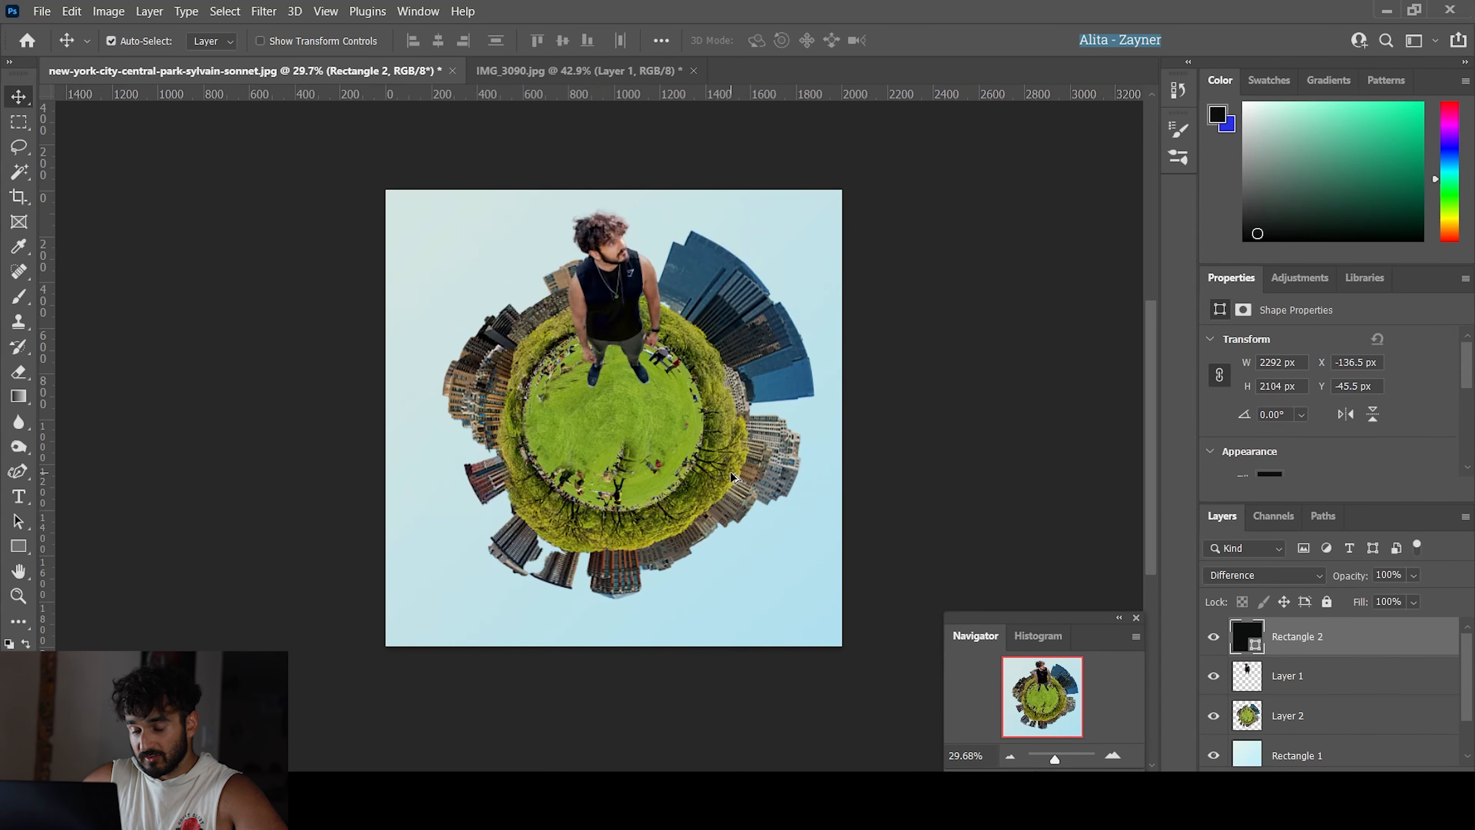
scroll(840, 470, "up", 1)
scroll(697, 460, "up", 2)
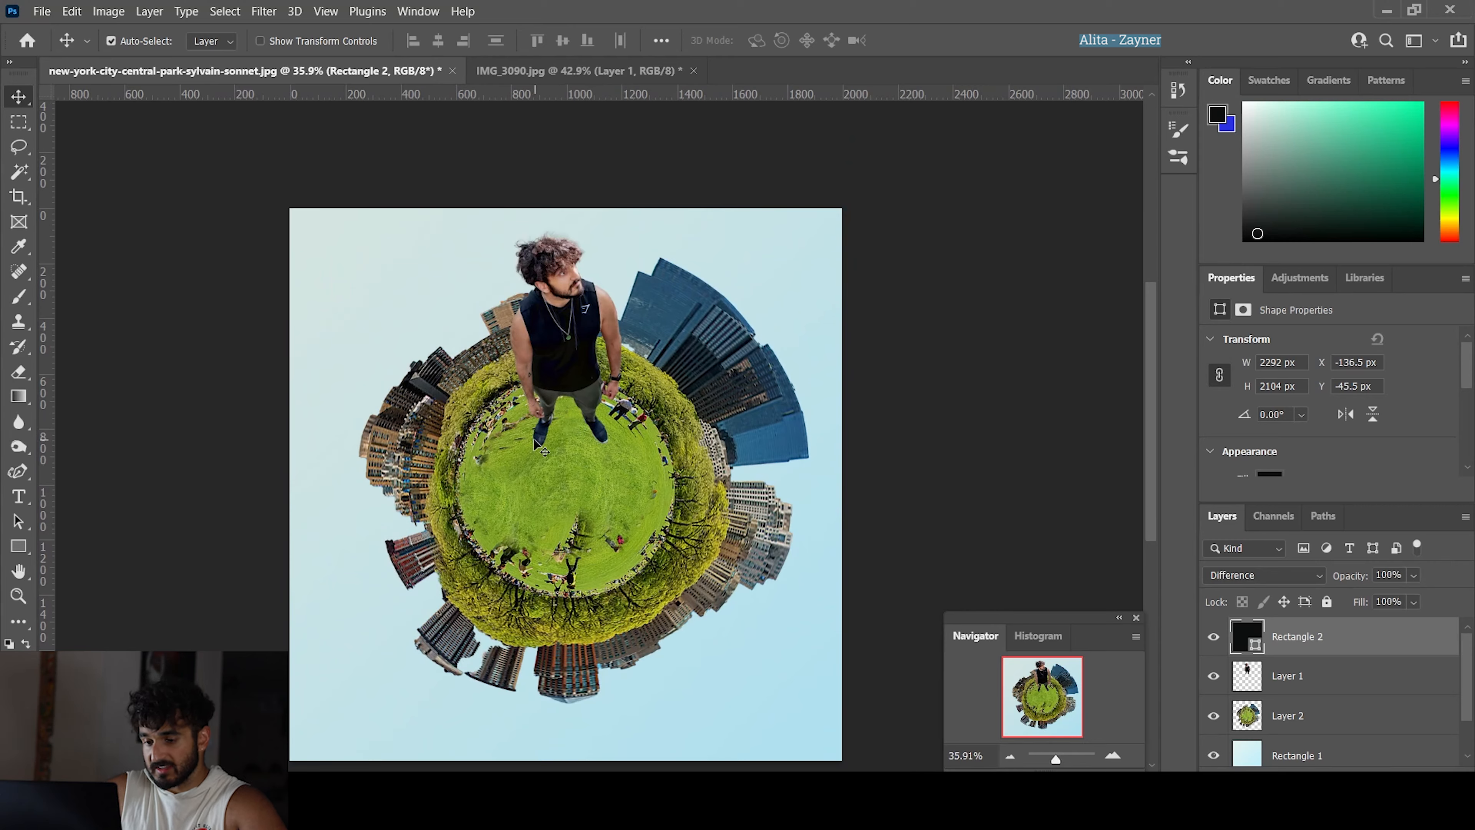